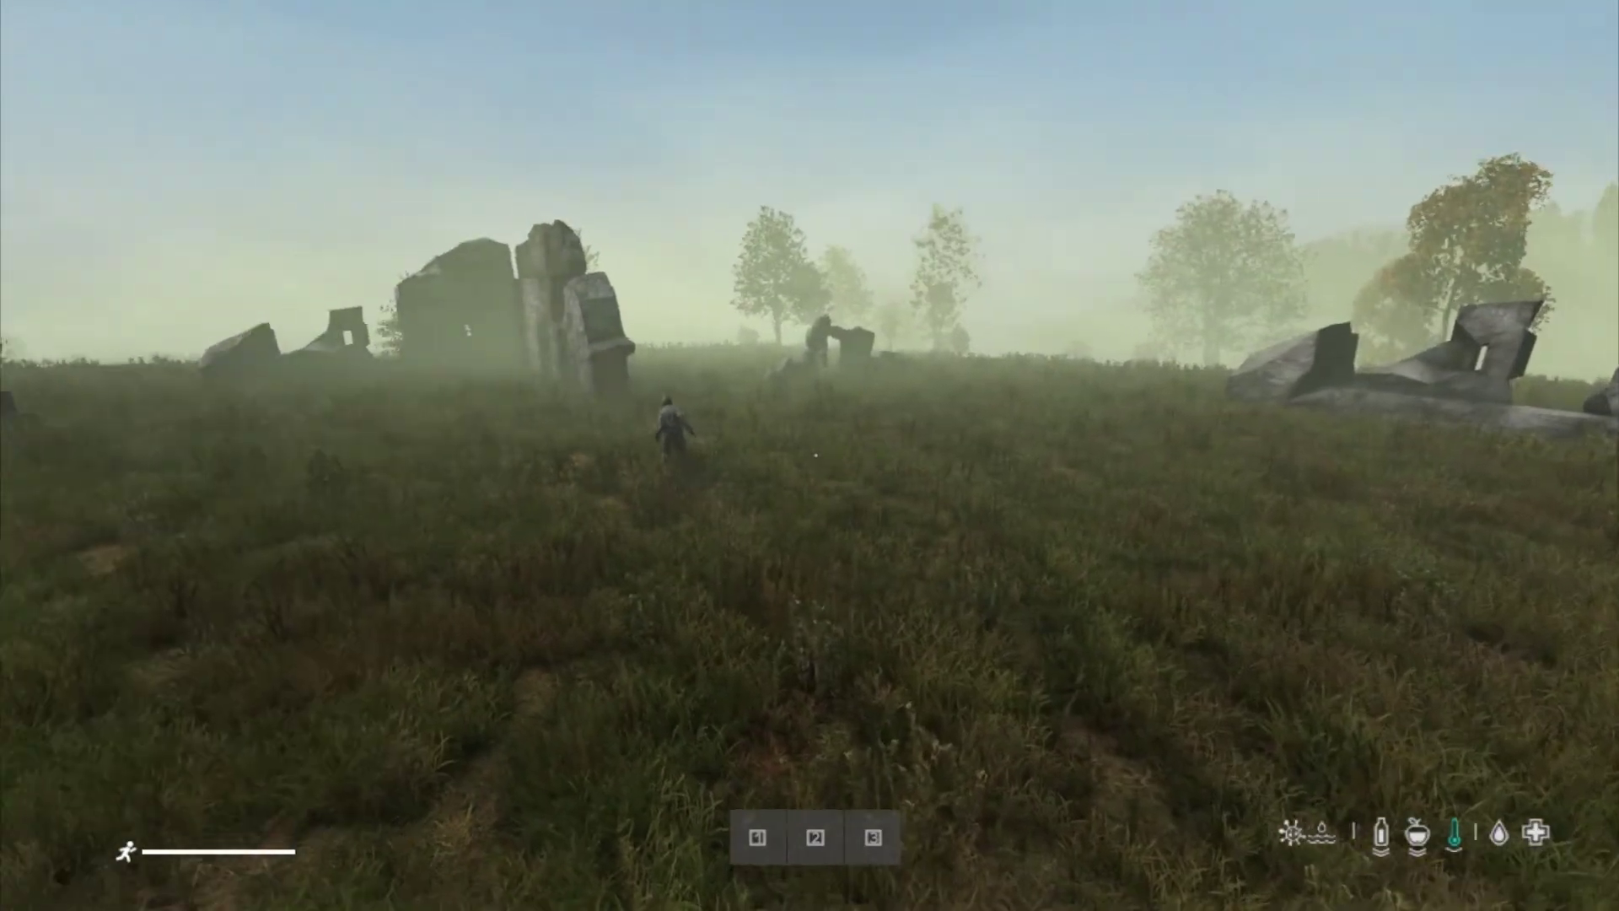
Step: Exit the DayZ server session and switch the browser to the CfgEffectArea tutorial video
key(w)
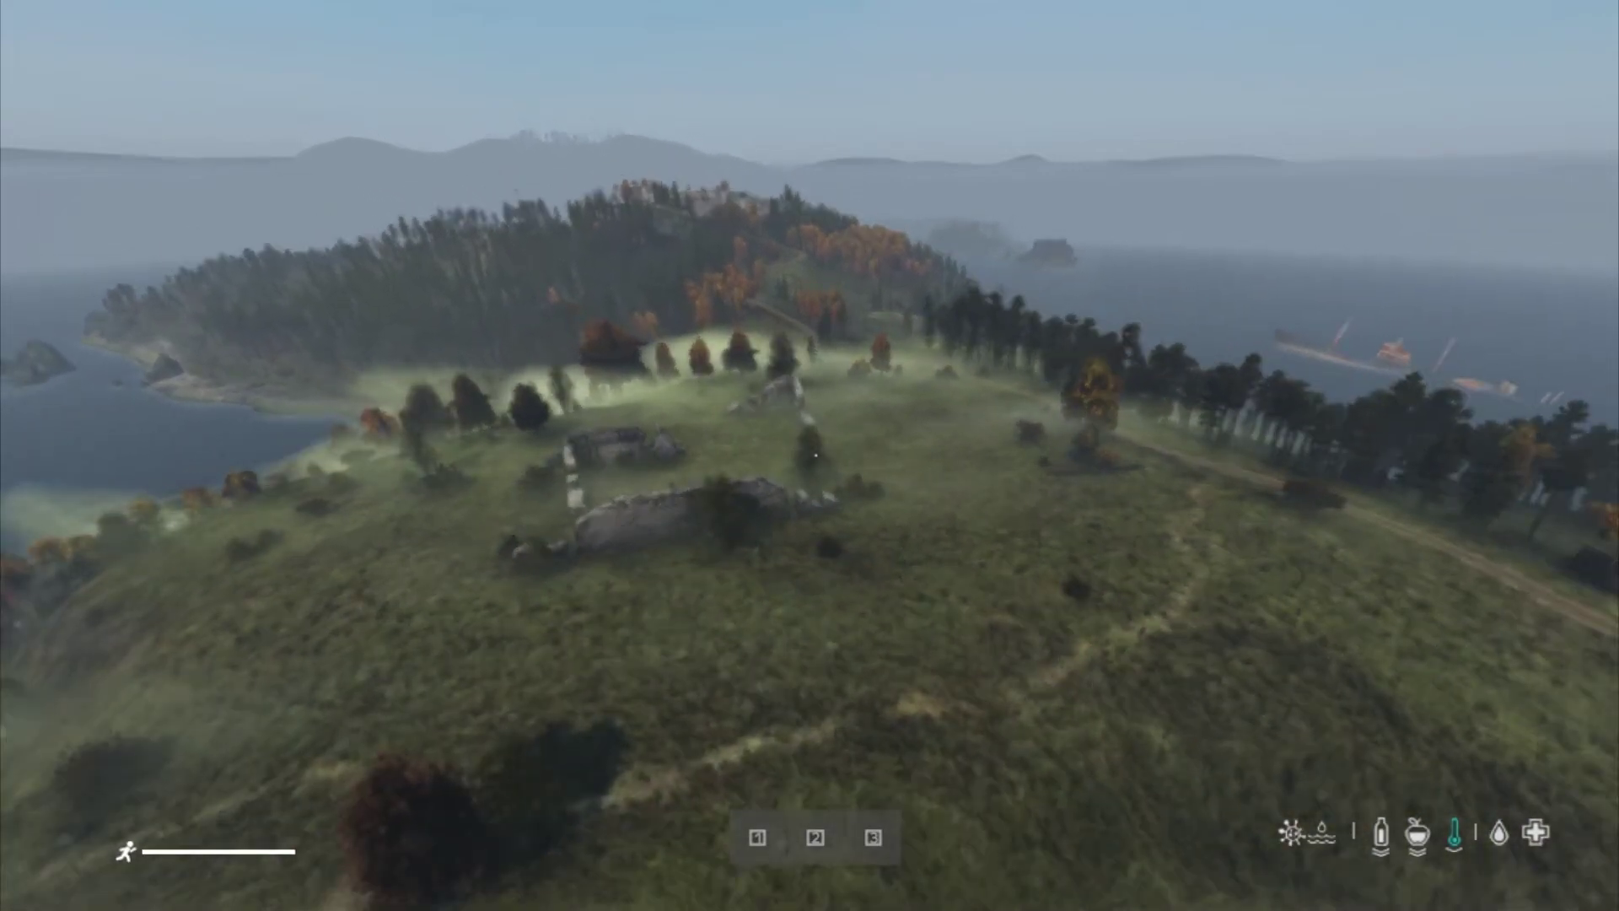
key(Escape)
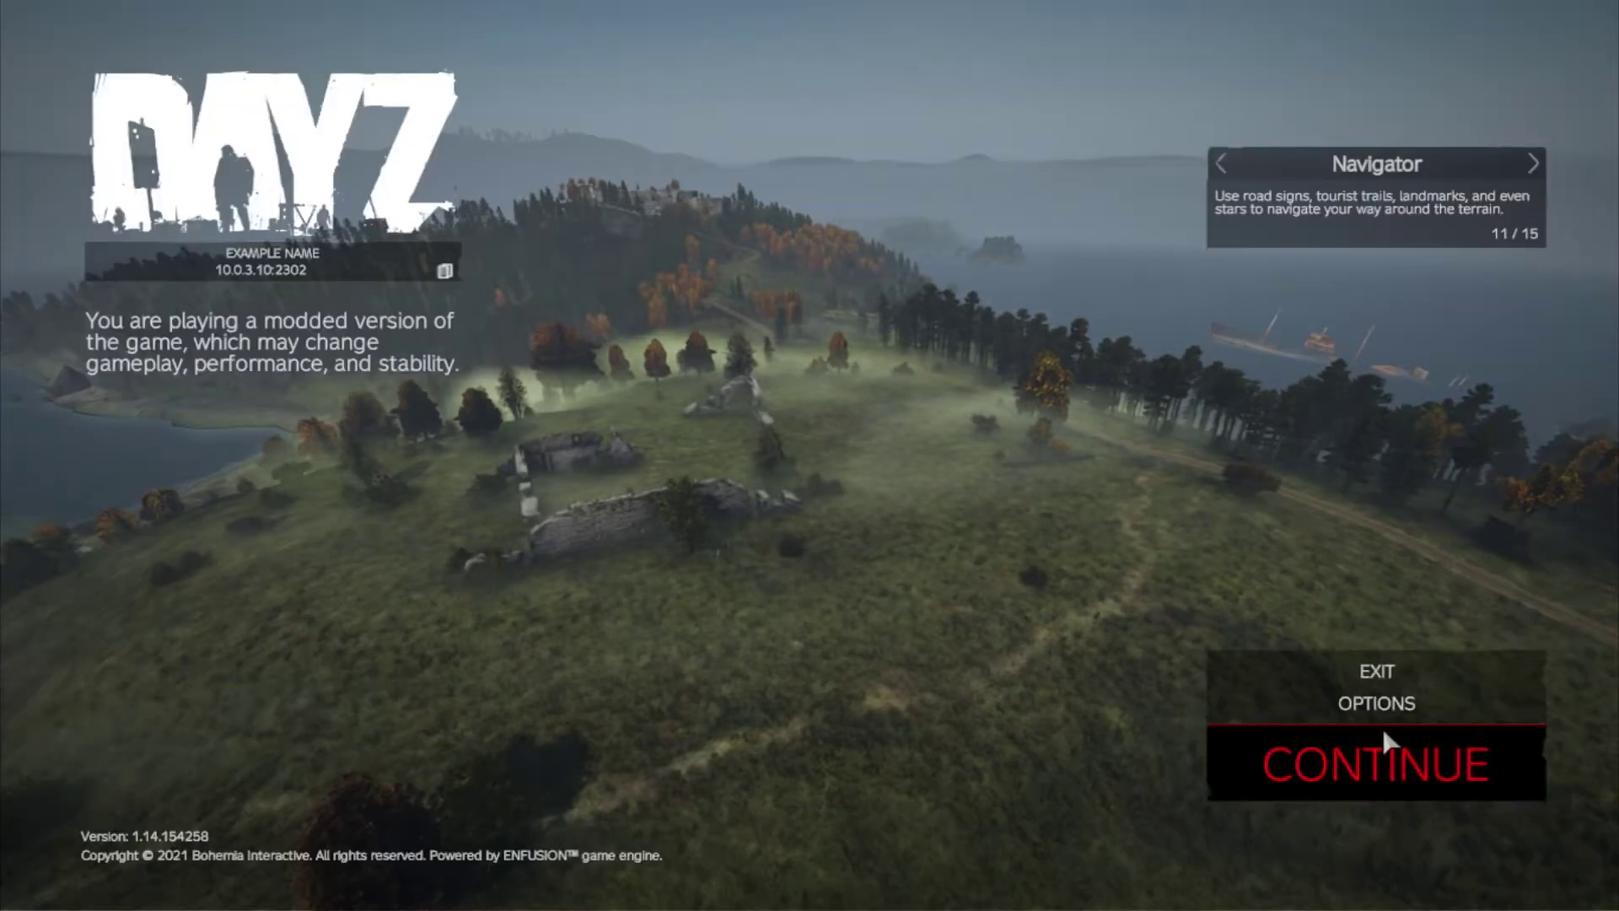
click(1399, 671)
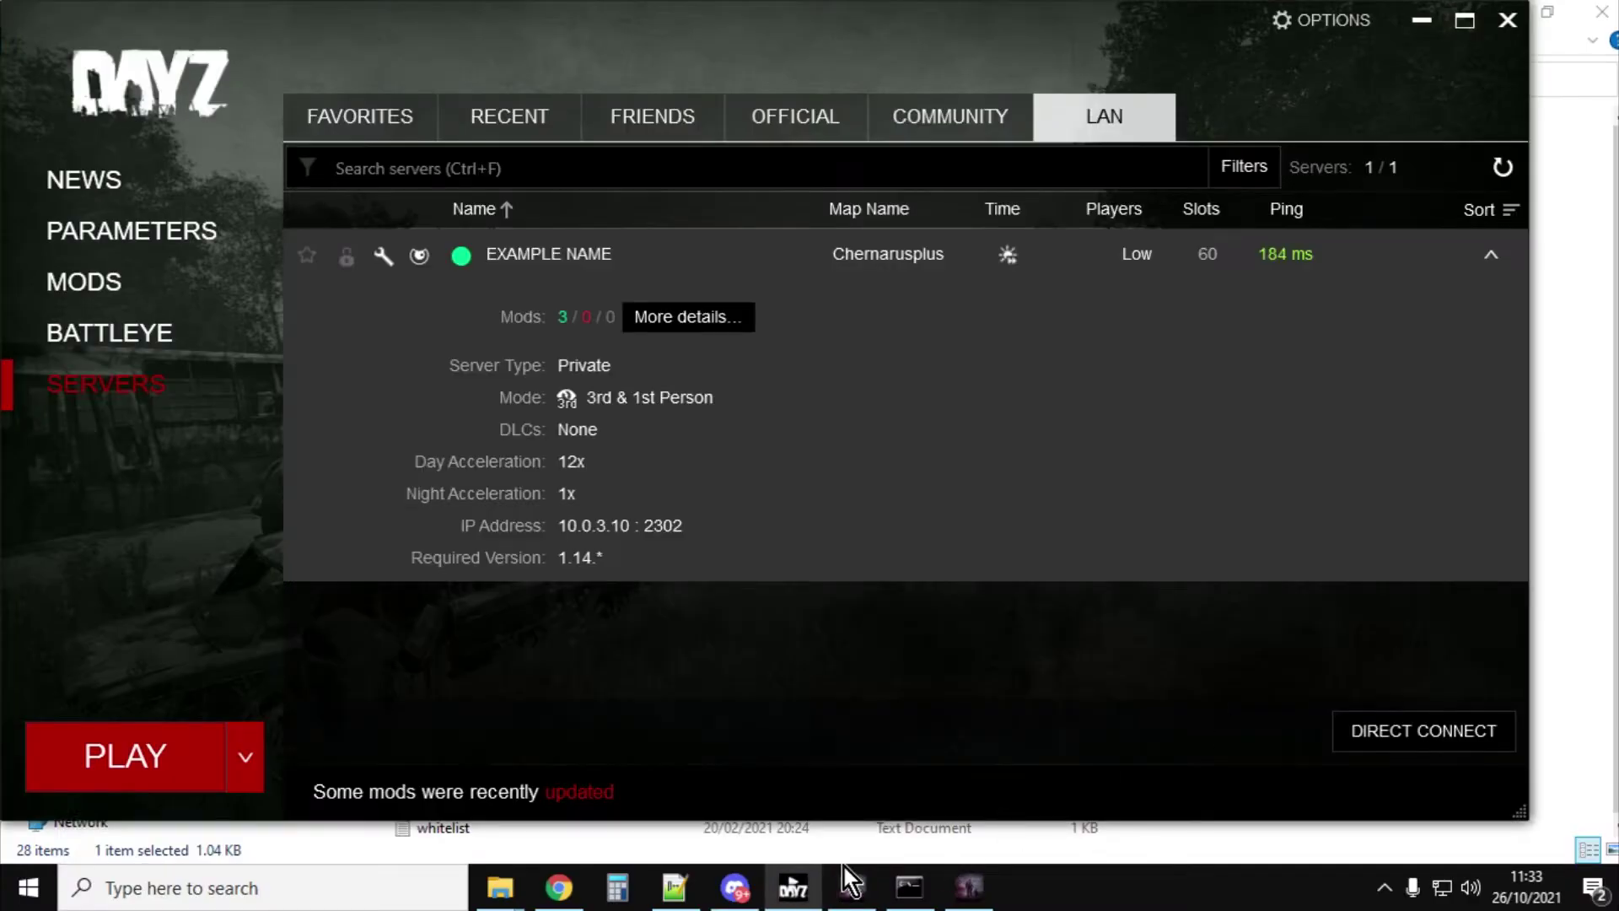
click(559, 887)
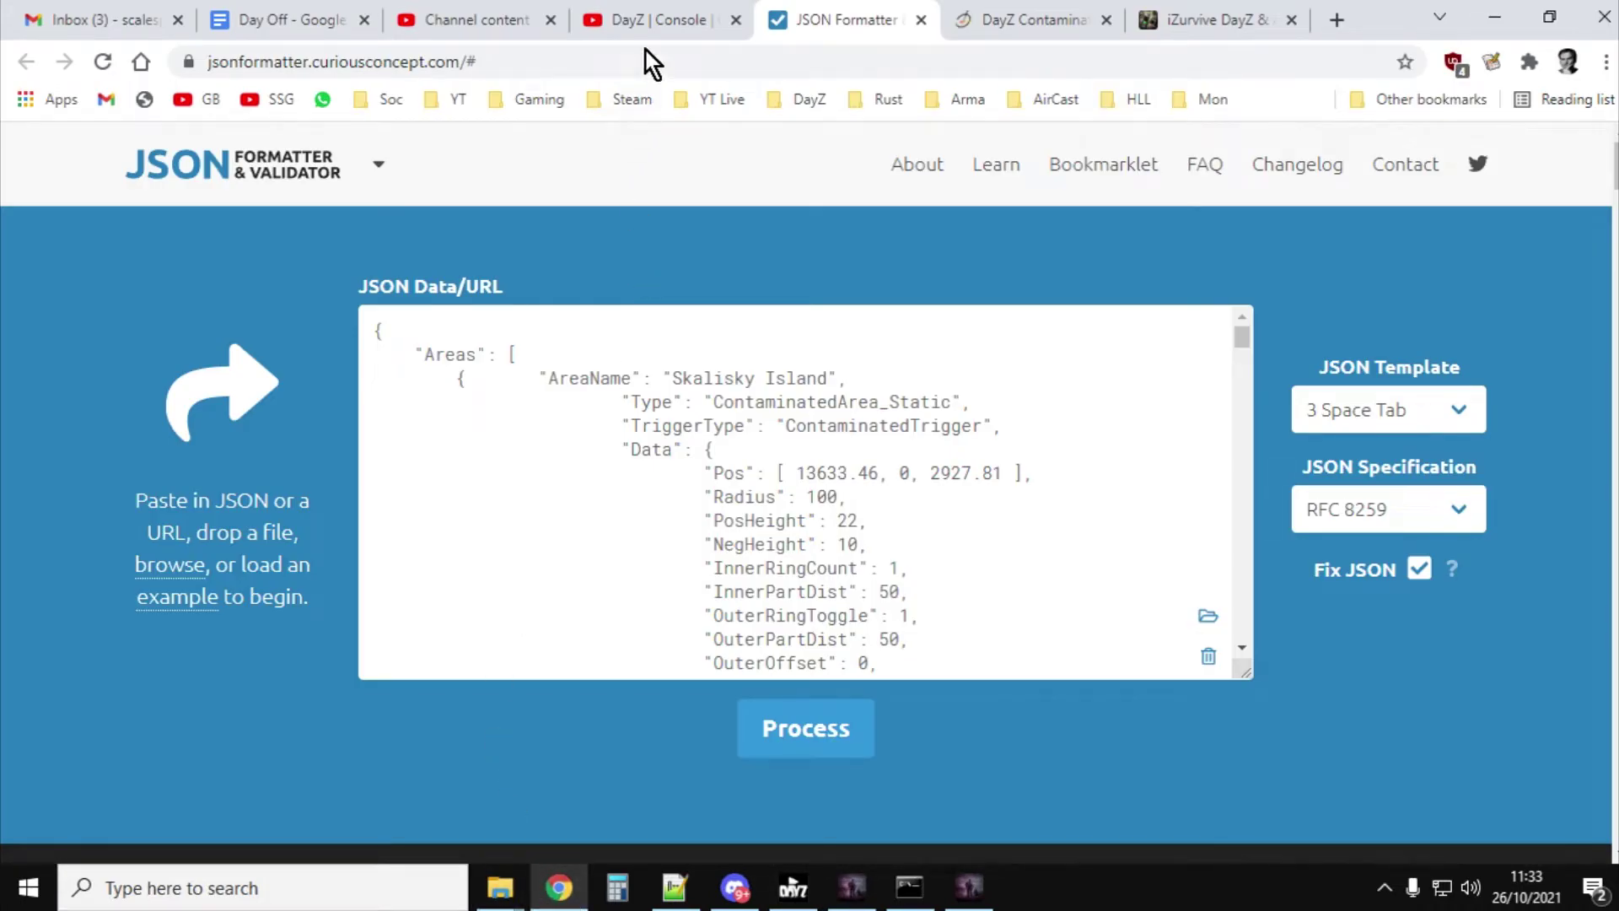
click(655, 12)
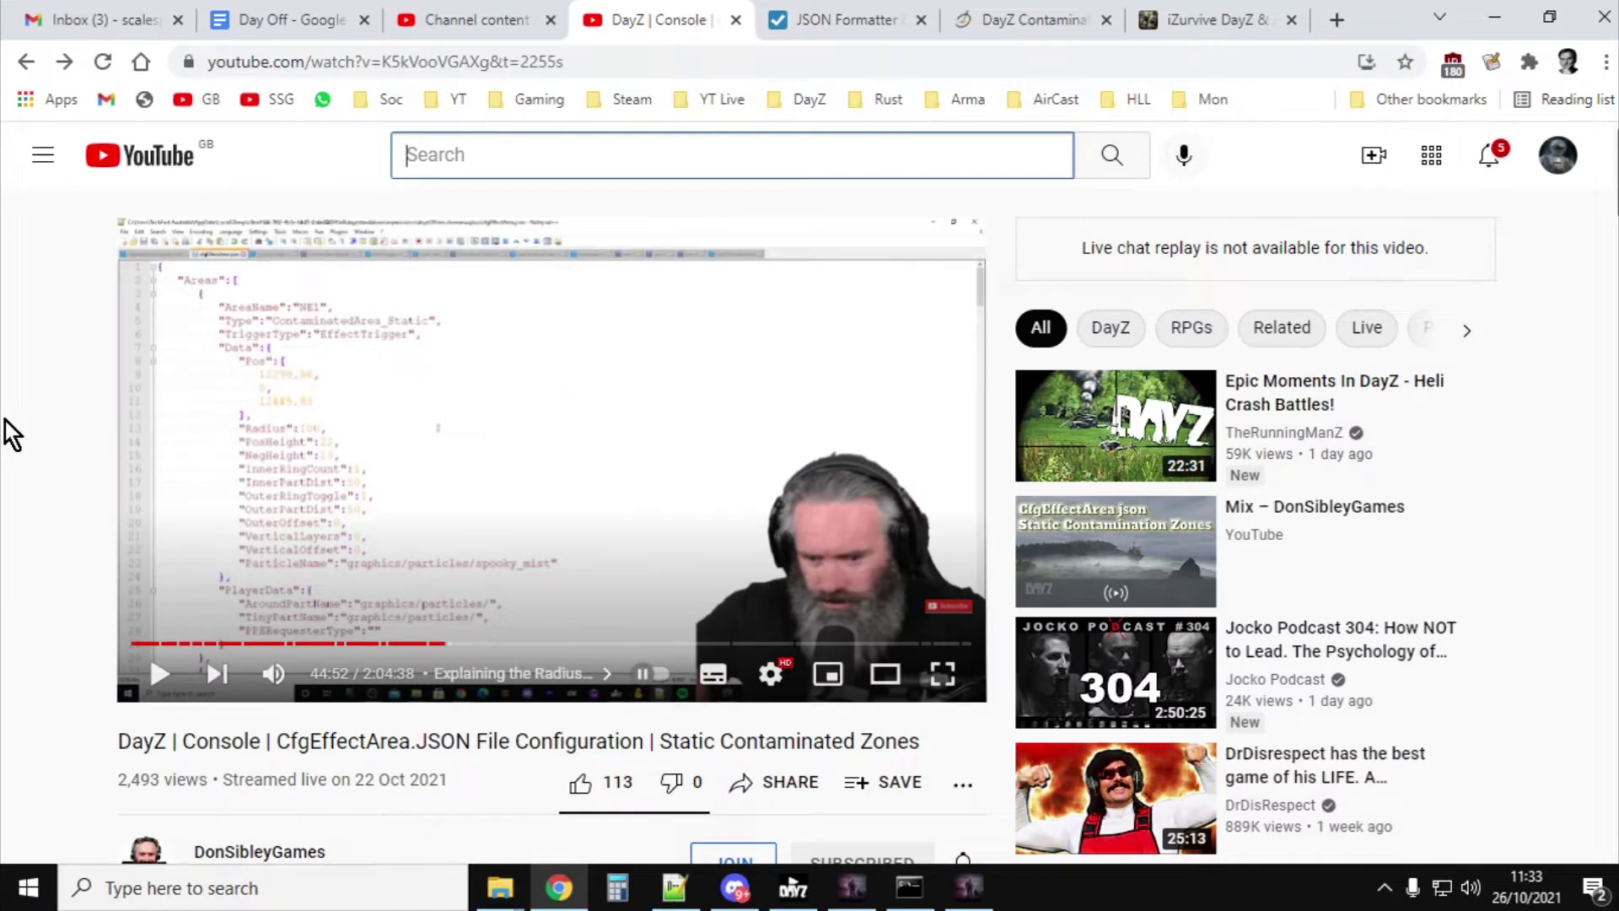
Step: Browse the CfgEffectArea static contaminated zones tutorial page, then switch to Discord
scroll(5, 422, down, 1)
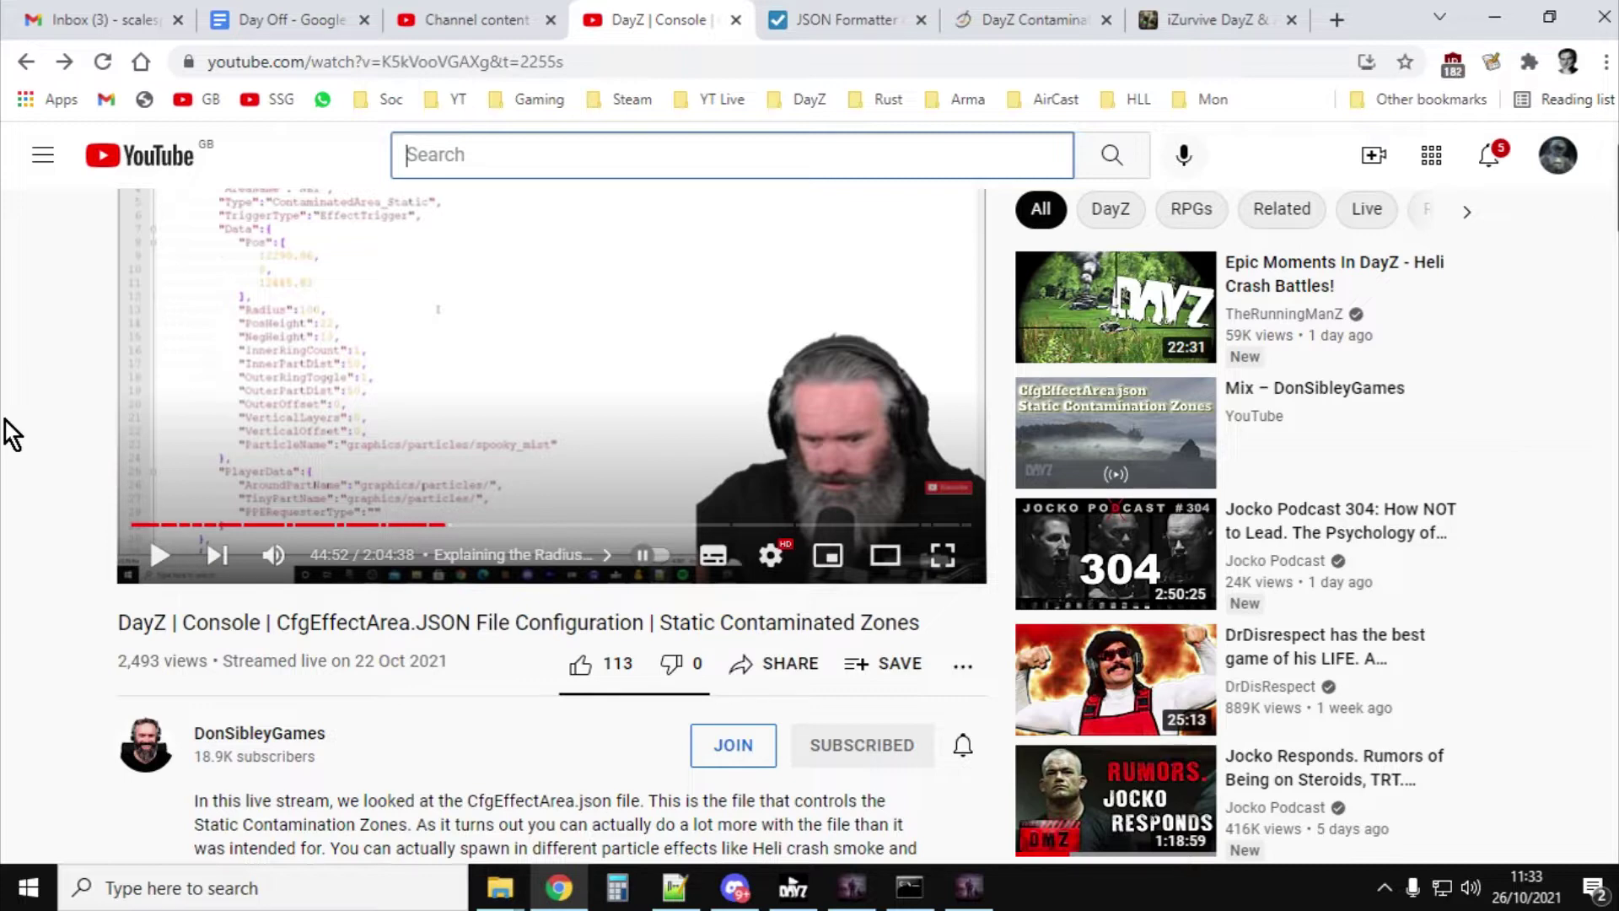
scroll(6, 422, up, 2)
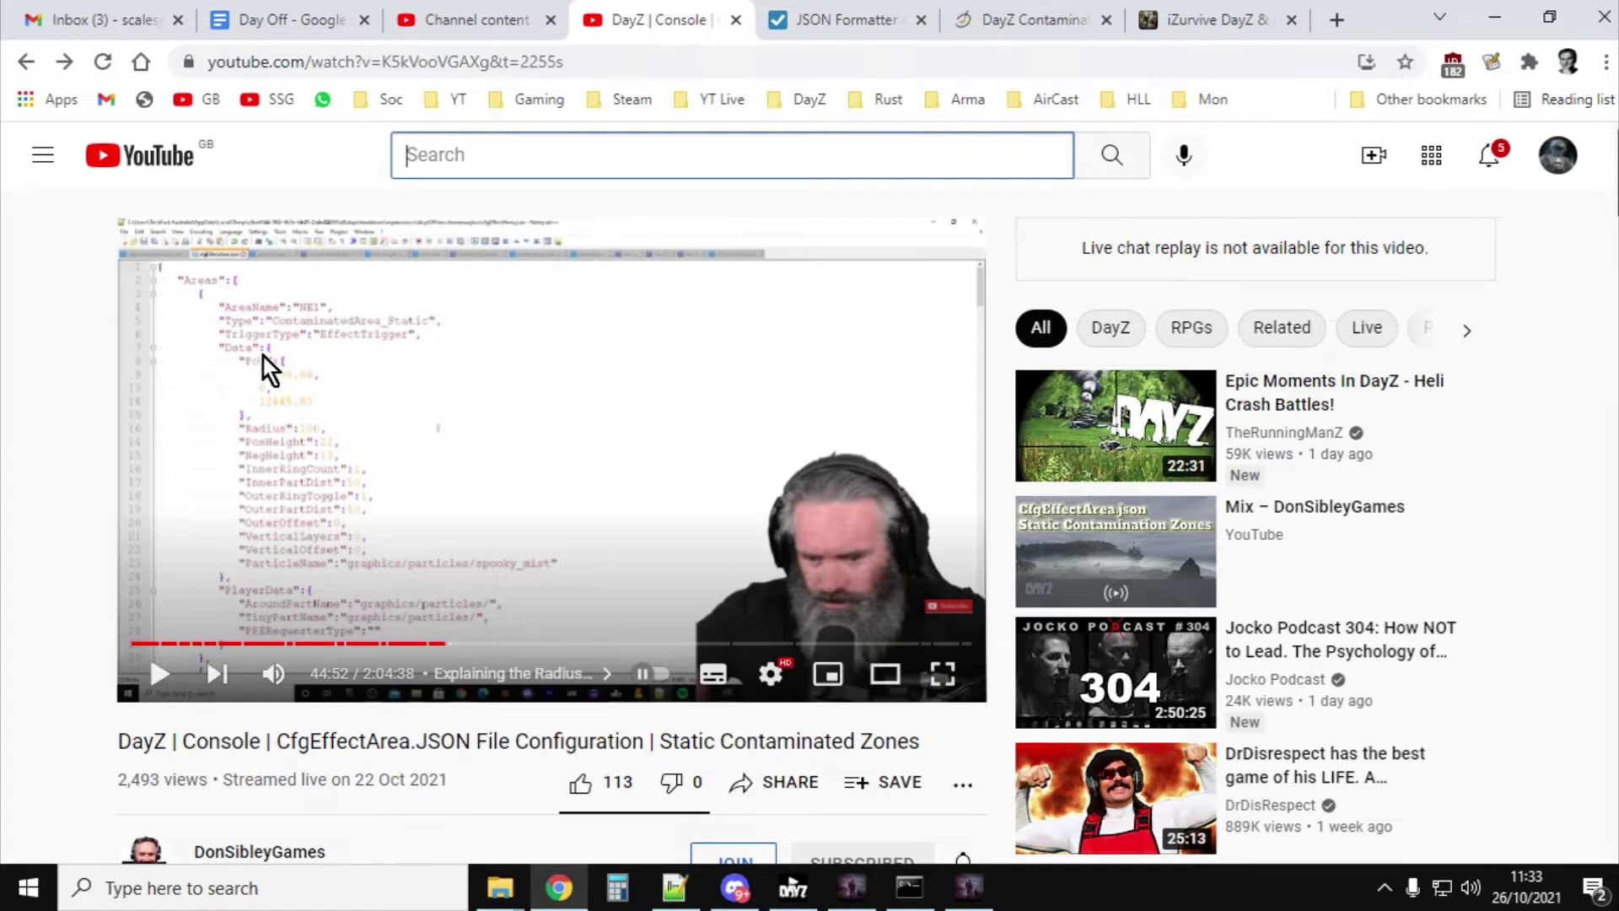
click(733, 888)
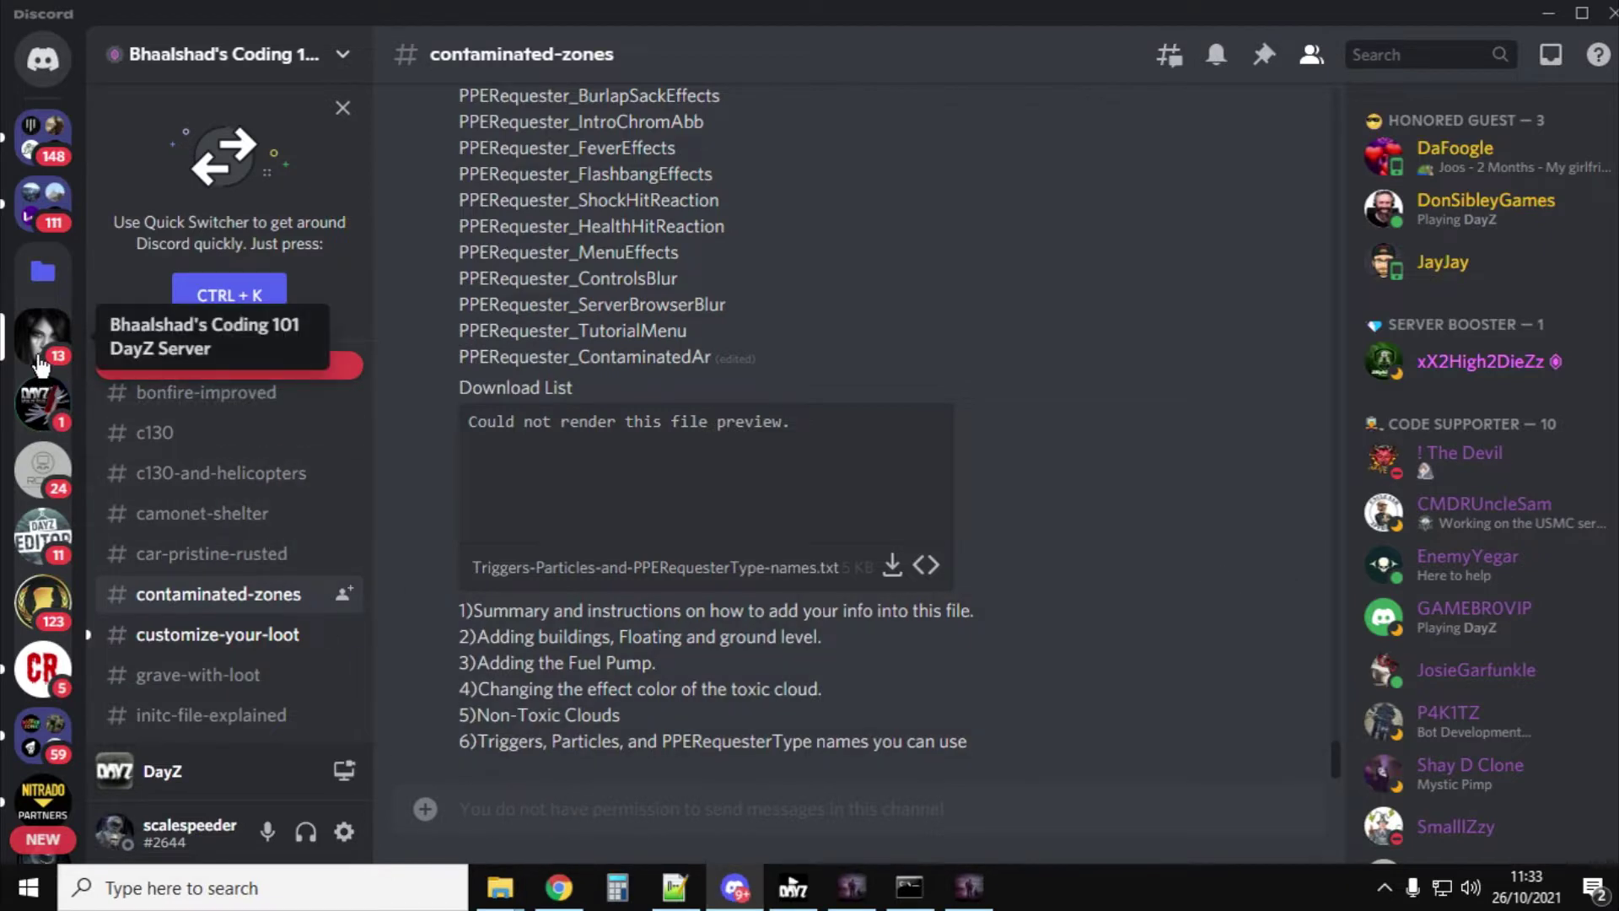
Step: Scroll the contaminated-zones channel to read the particle and PPERequesterType name lists
scroll(821, 620, up, 15)
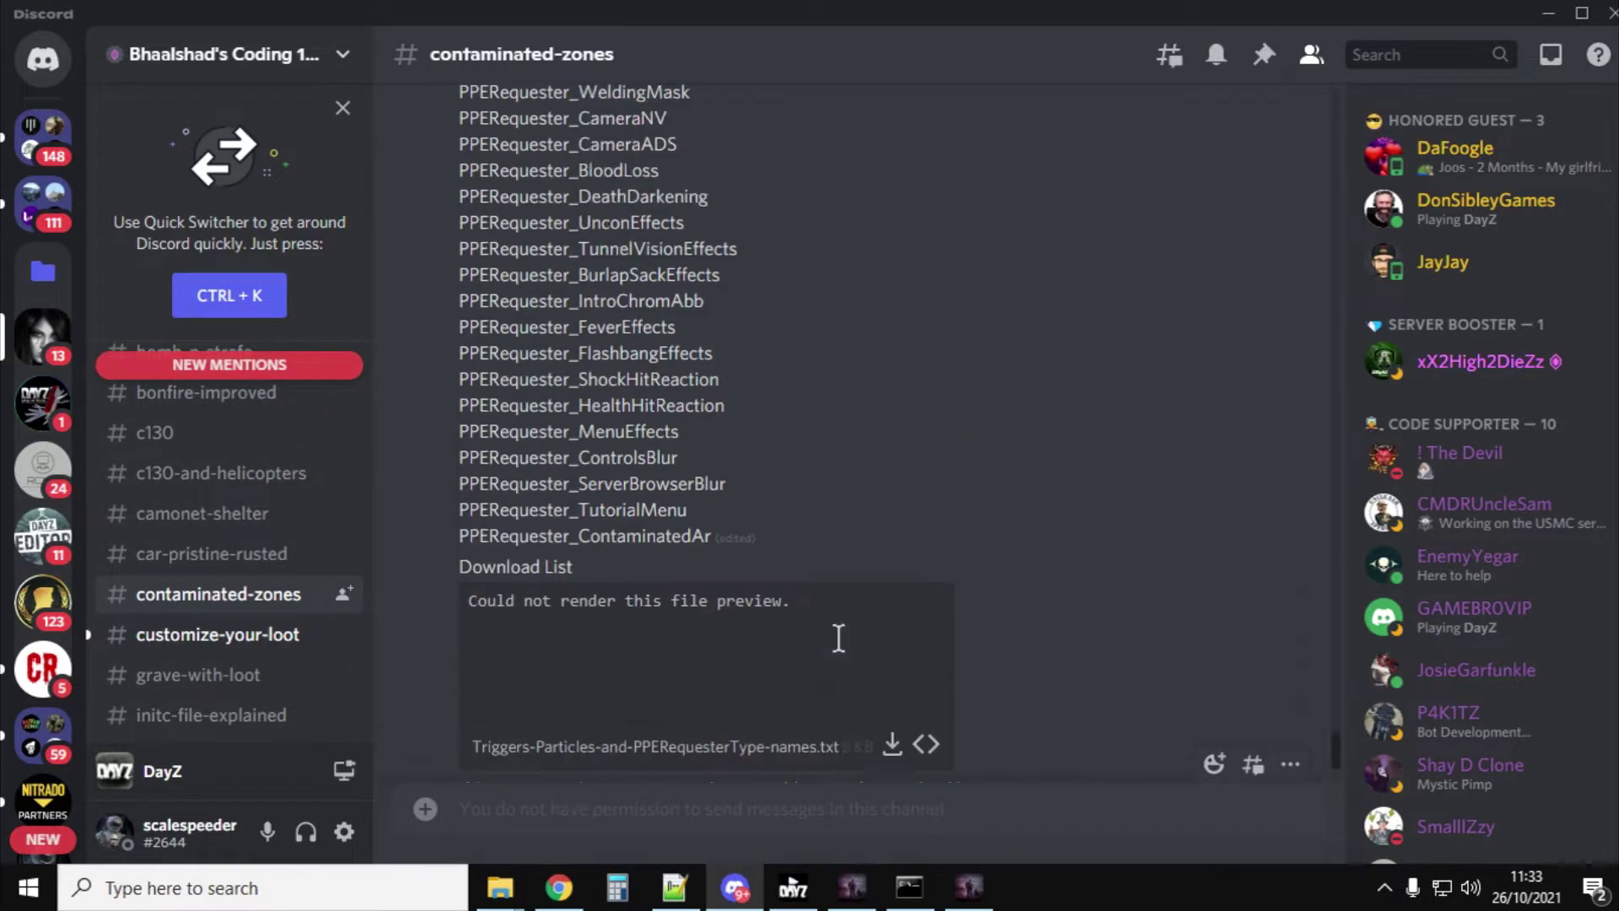
scroll(822, 620, up, 5)
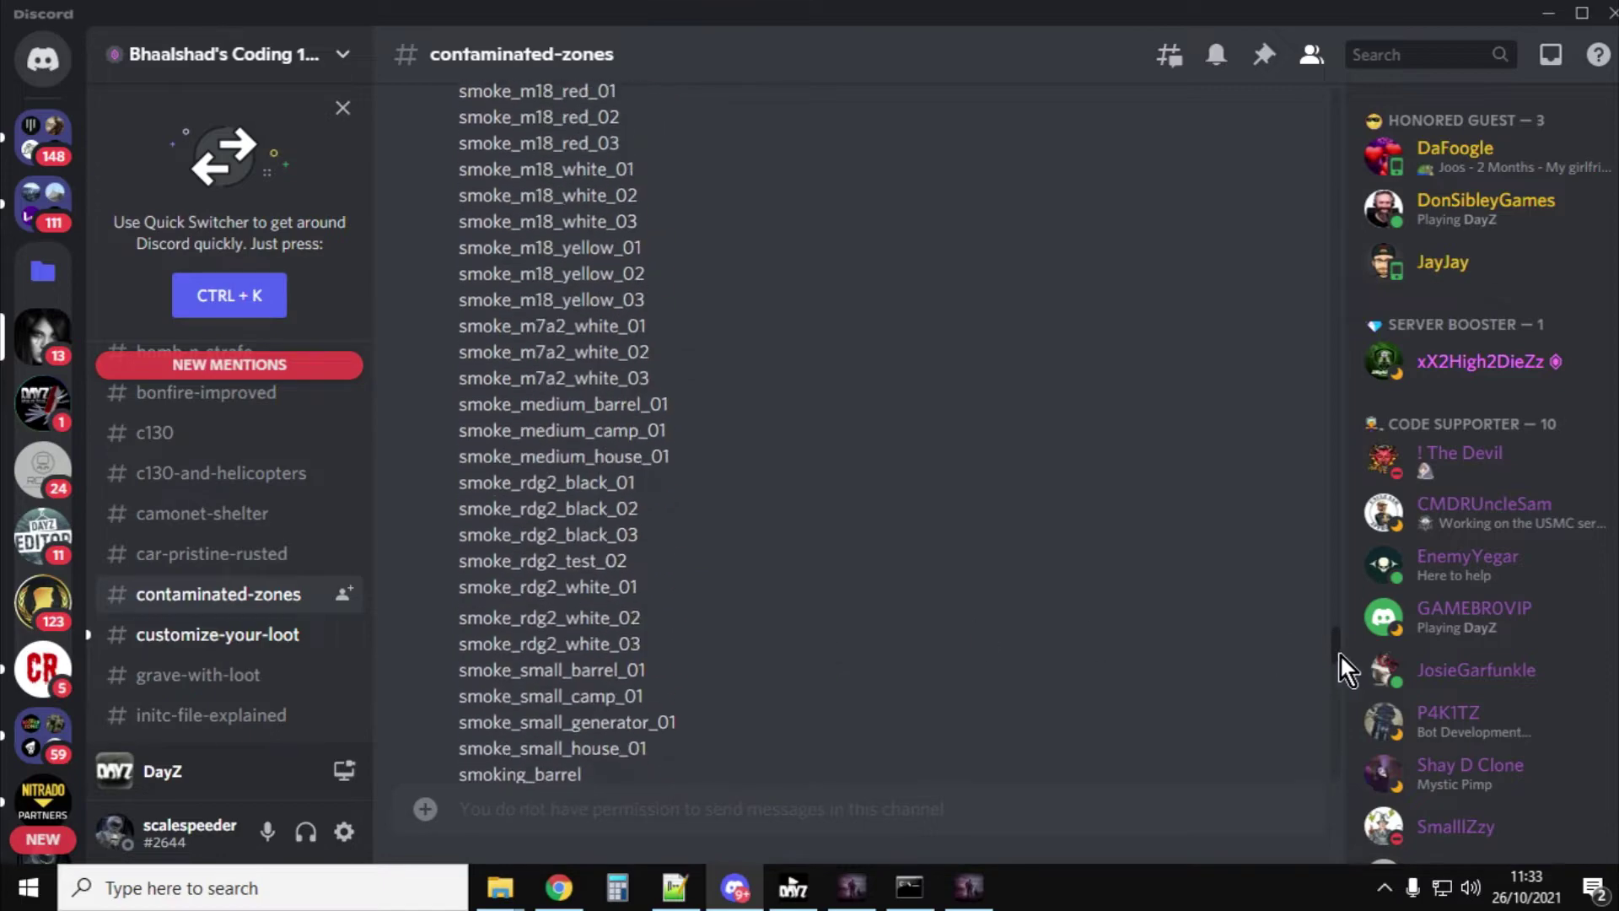
drag(1343, 655, 1343, 777)
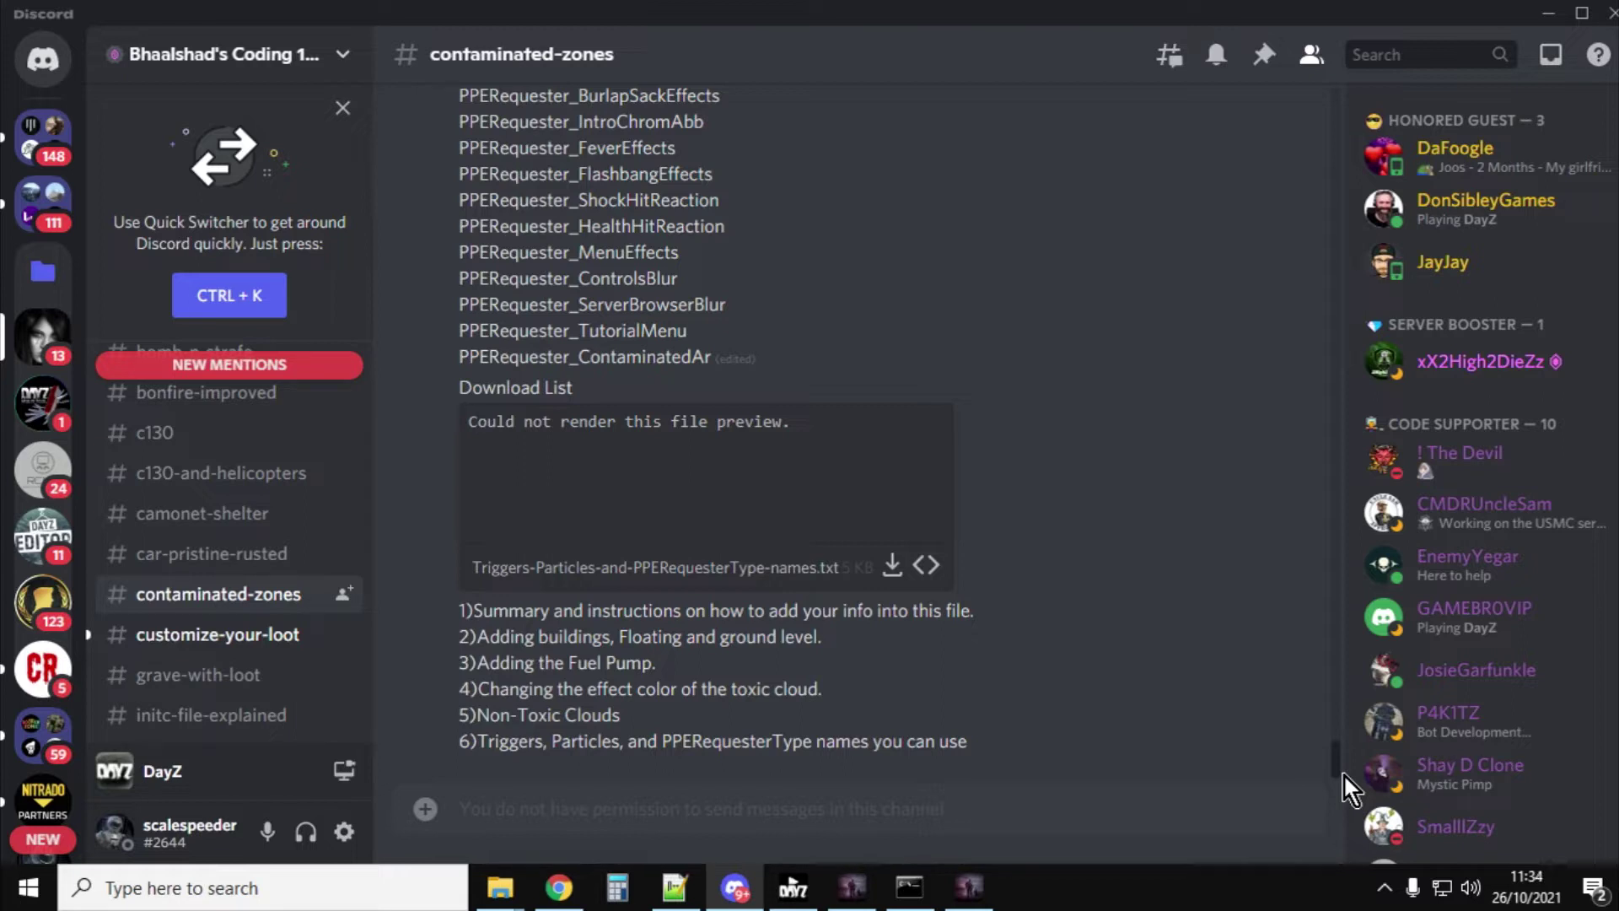
Step: Read the wiki's Contaminated Areas Formatting section, then go to the JSON Formatter tab
click(559, 888)
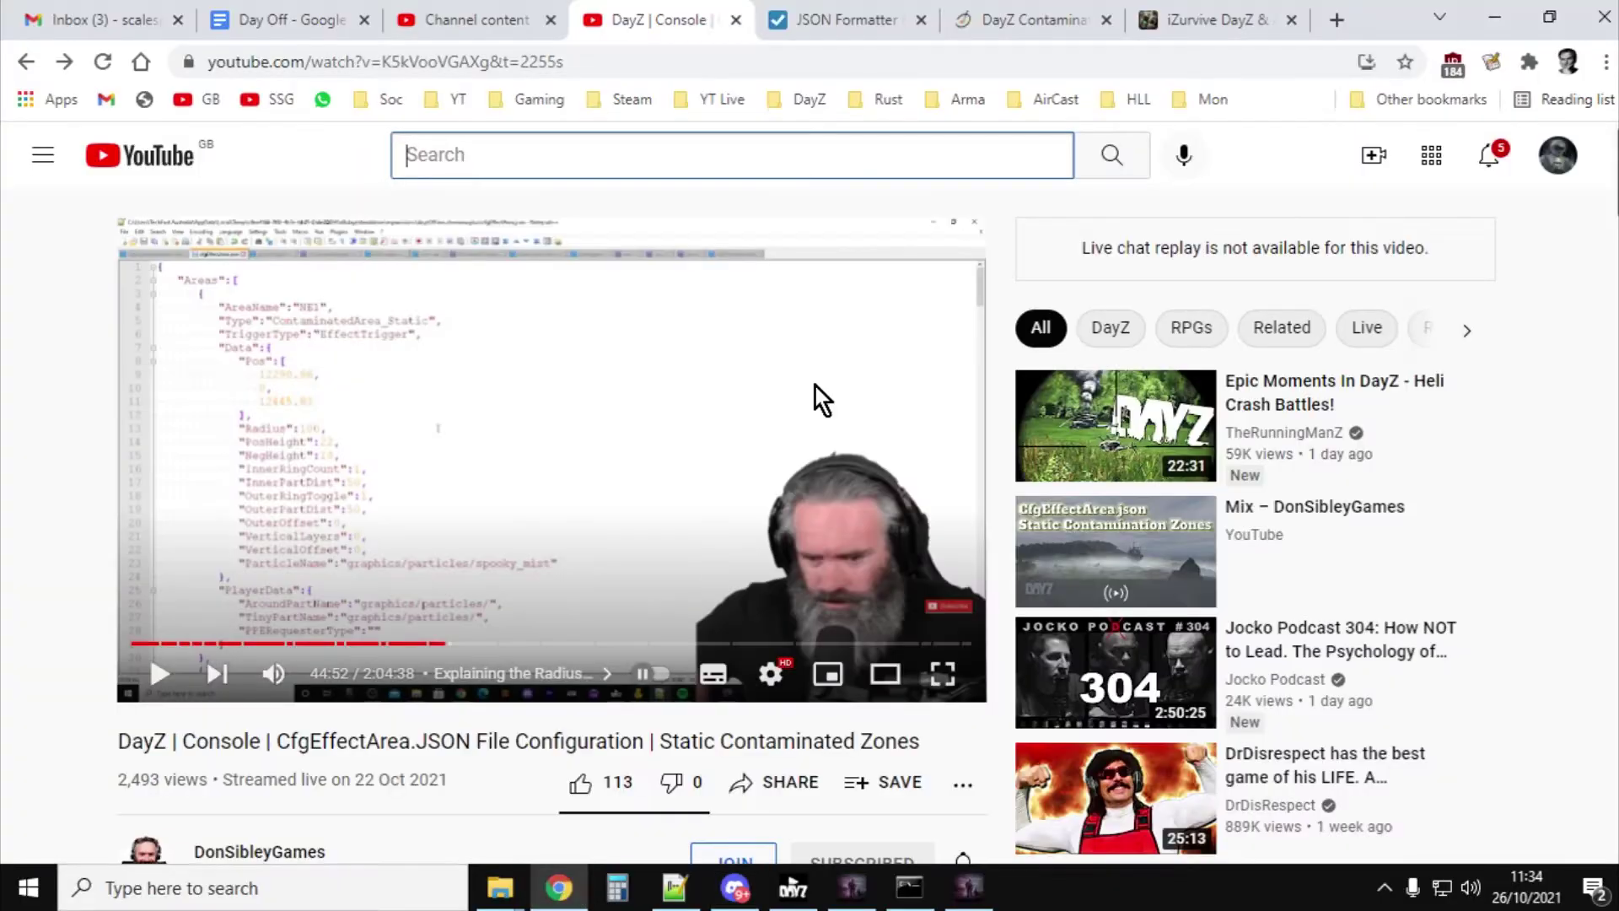
click(1027, 15)
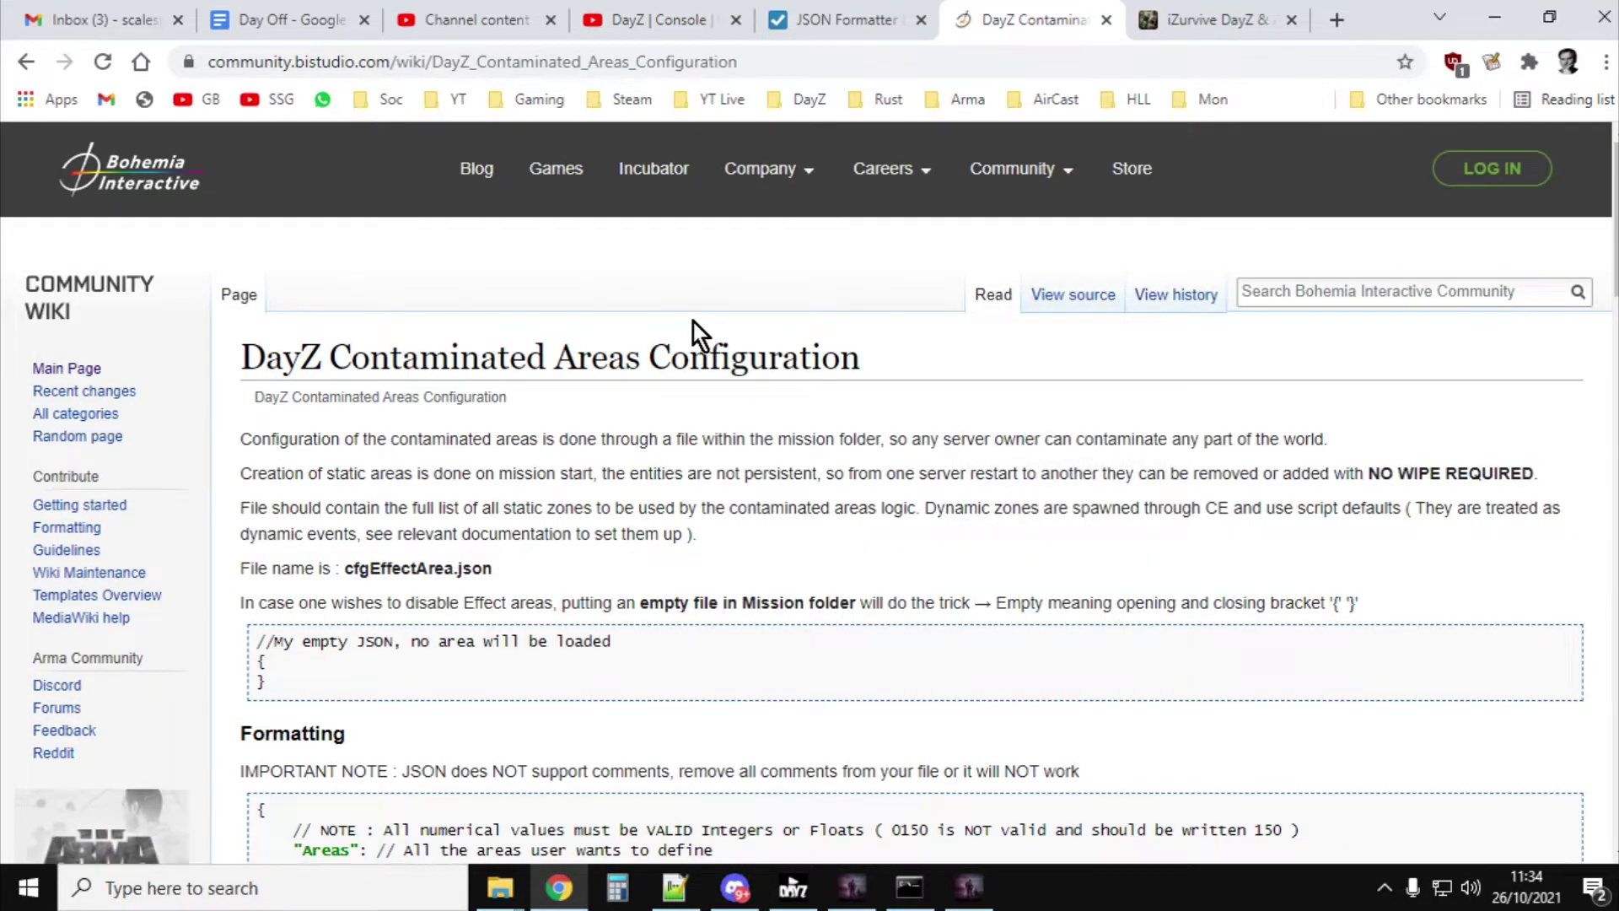
scroll(693, 322, down, 1)
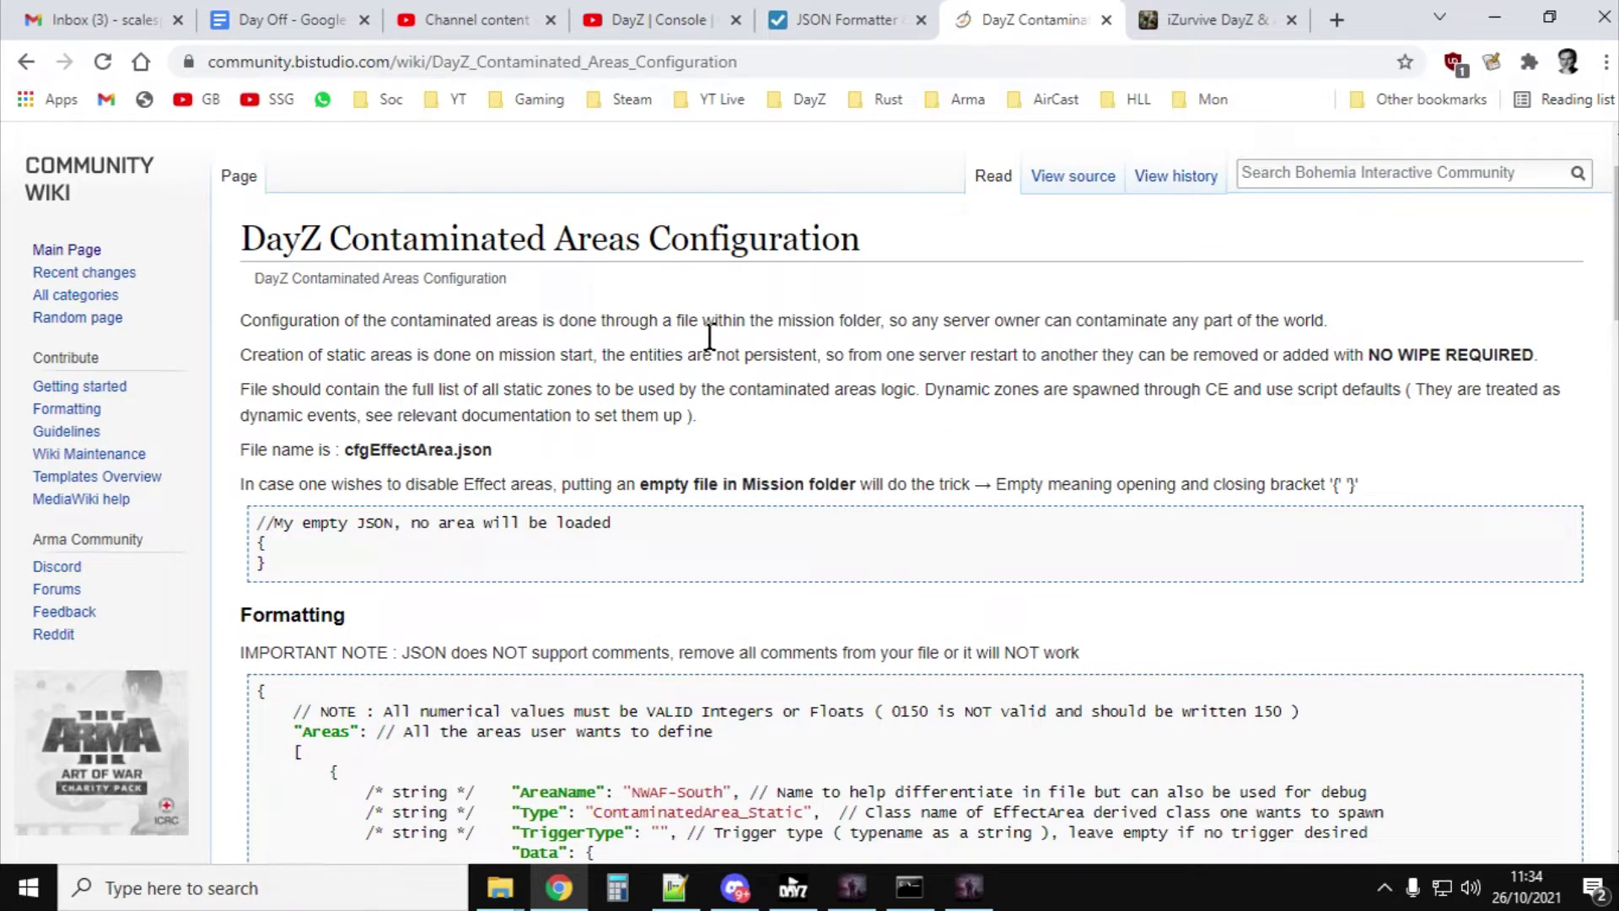
scroll(644, 369, down, 4)
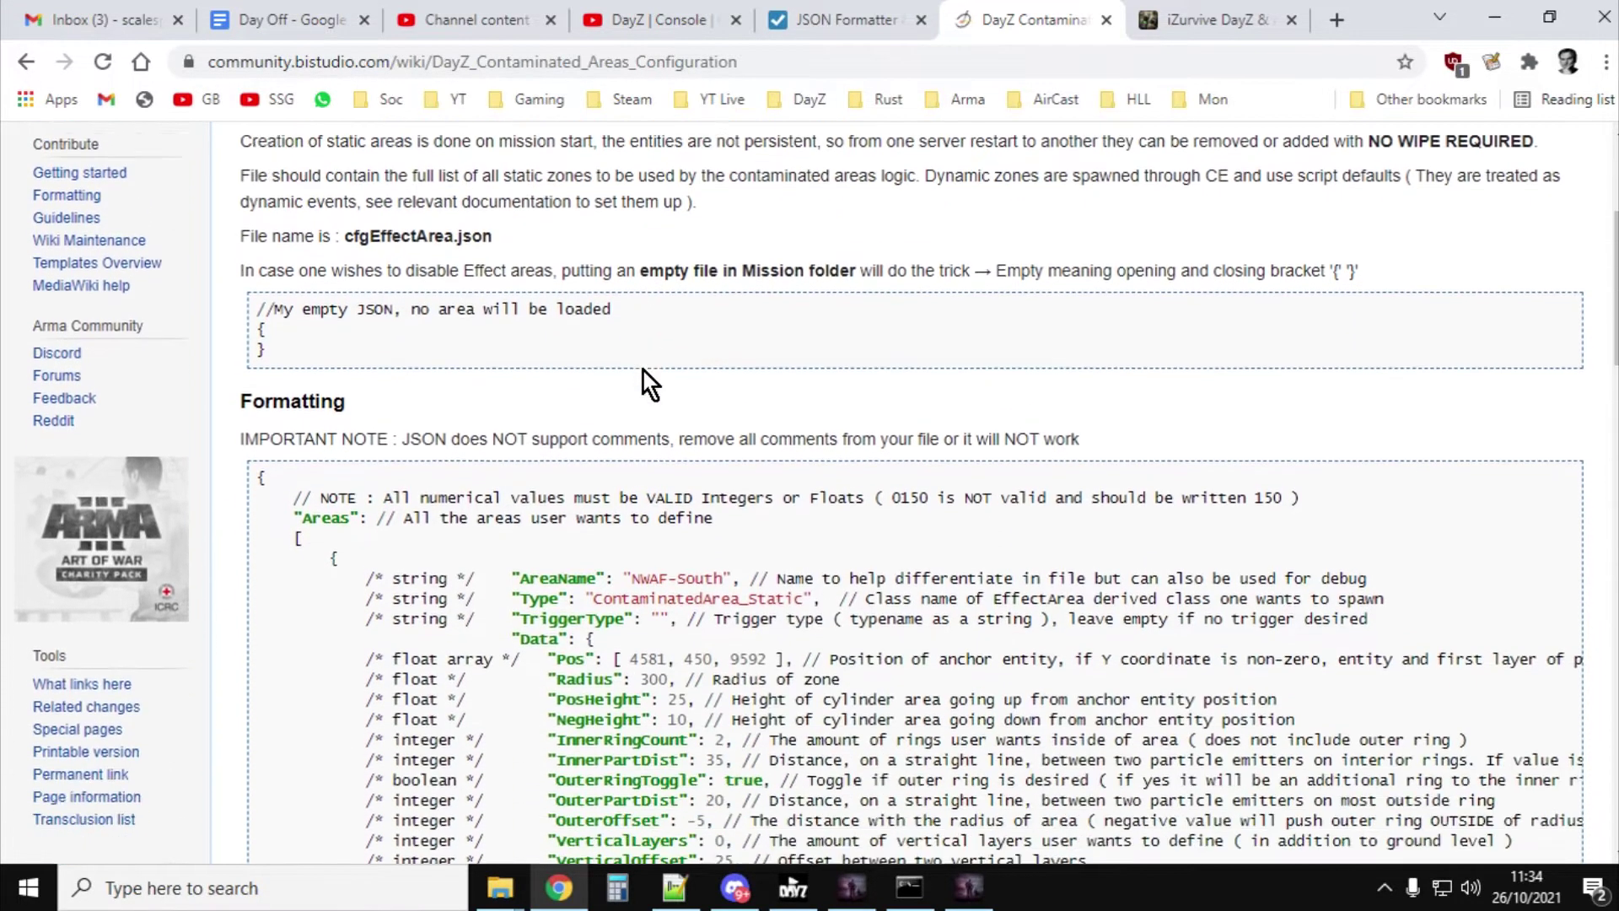
scroll(660, 376, up, 5)
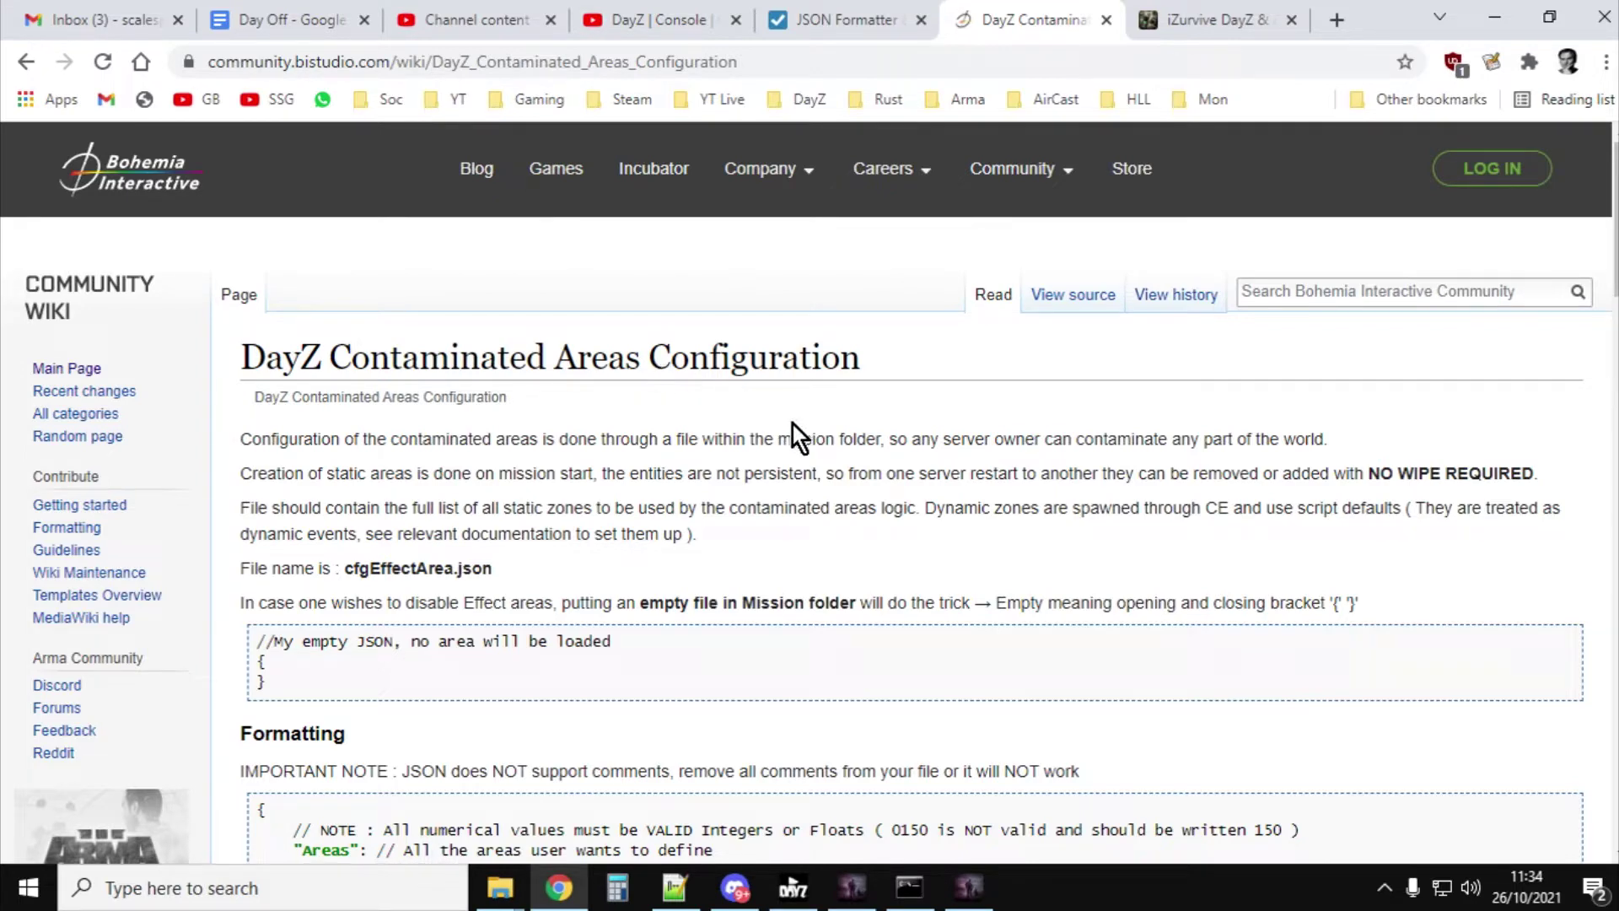
scroll(793, 421, down, 1)
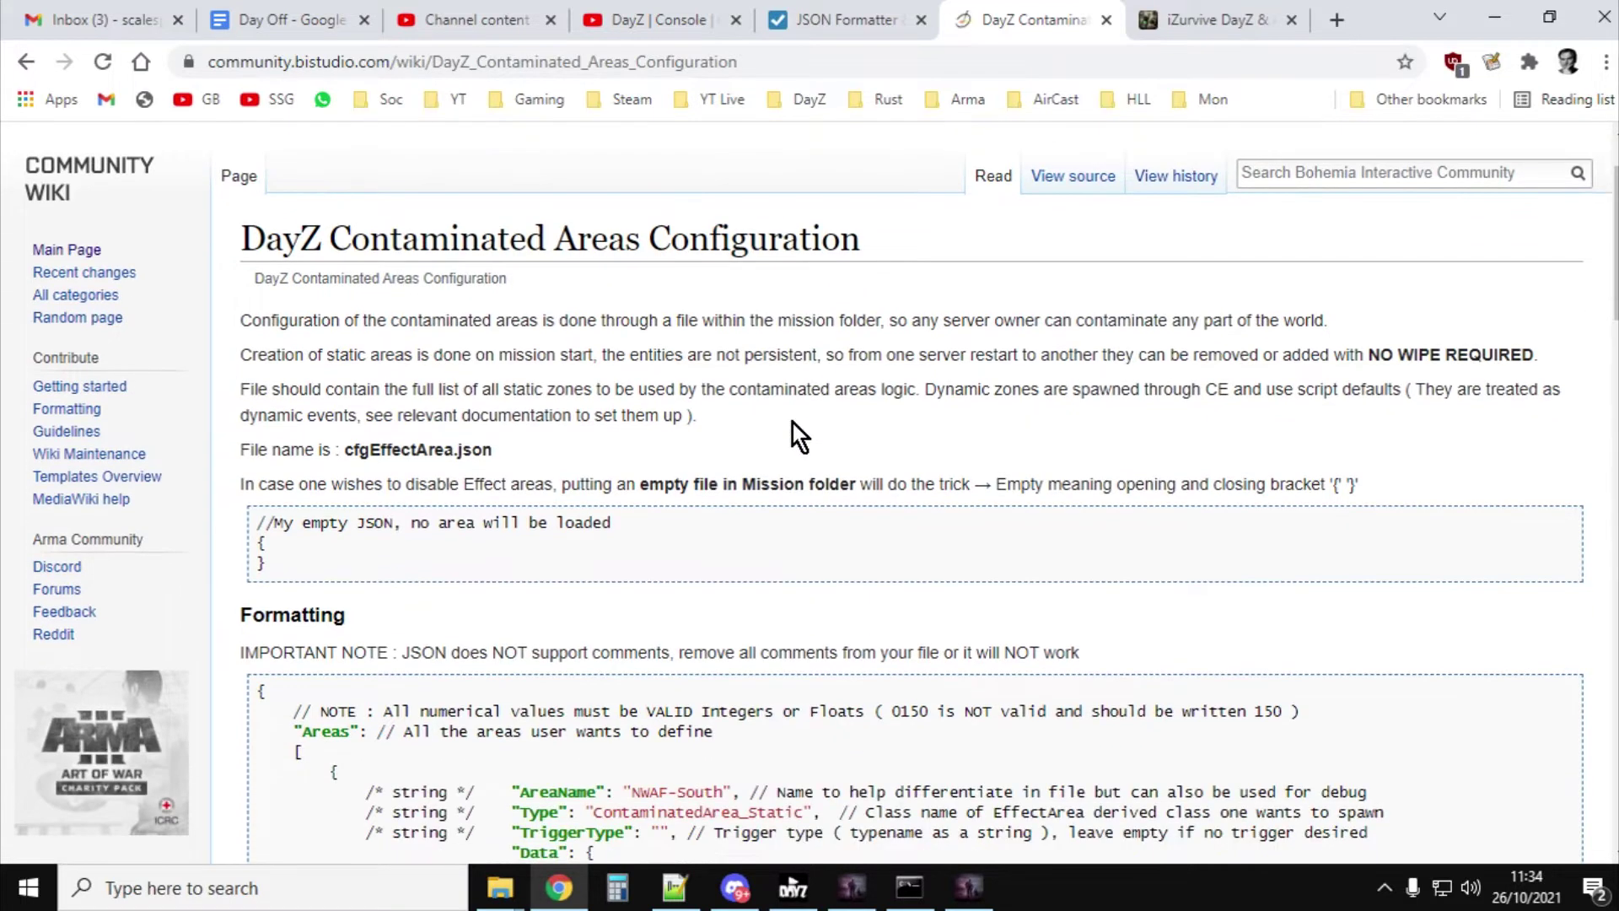
scroll(792, 418, up, 1)
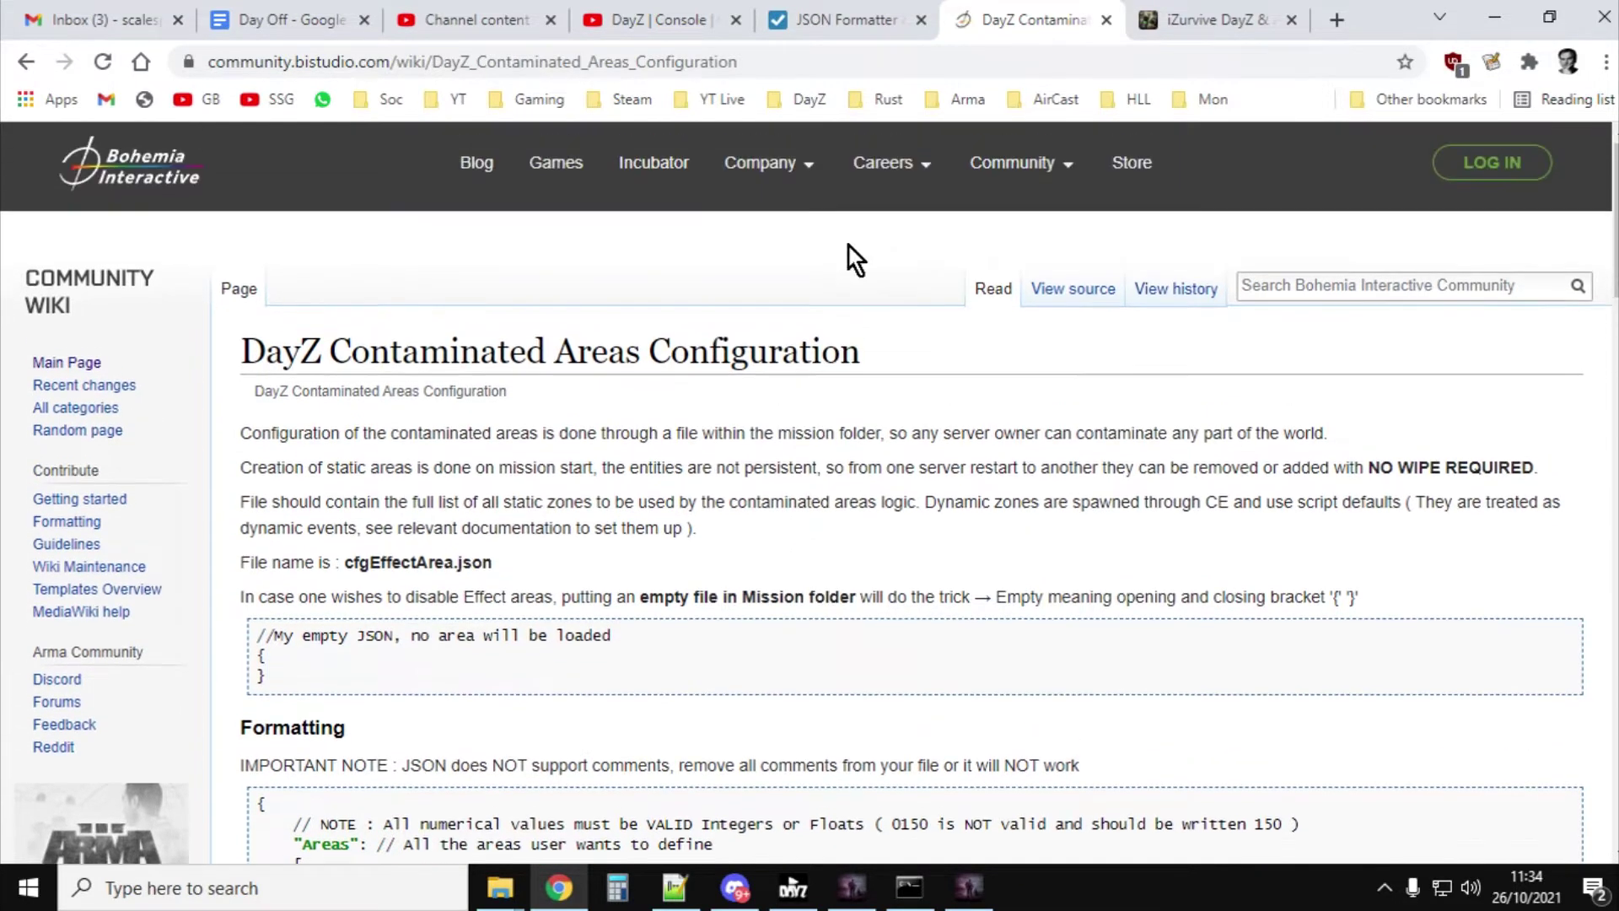
click(866, 12)
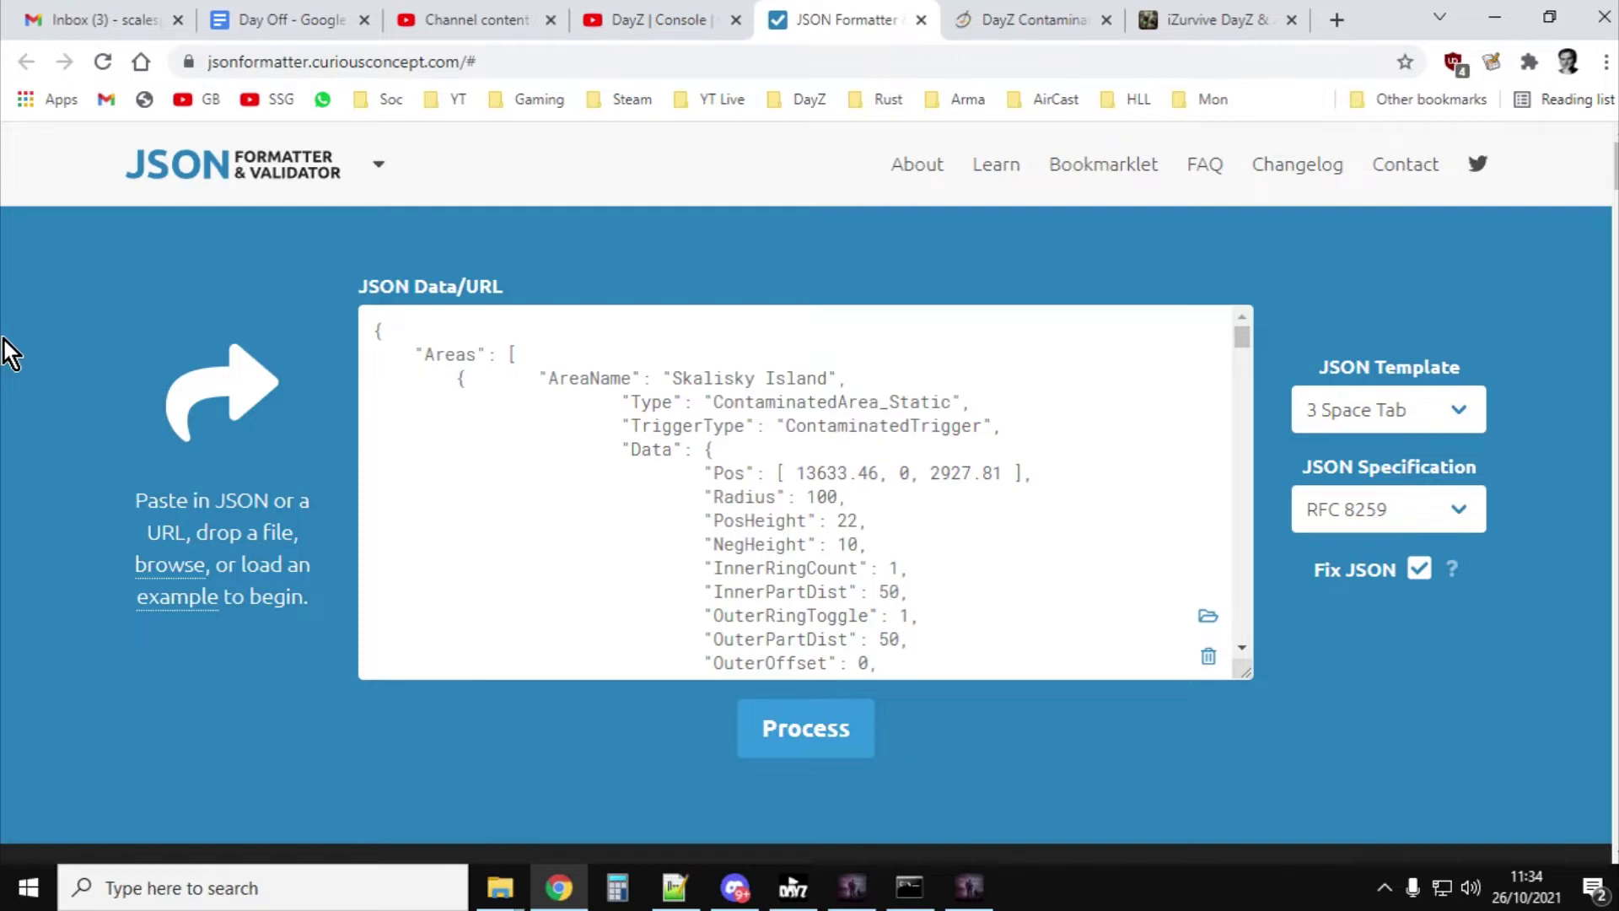
Step: Compare the Skalisky Island JSON with cfgEffectArea.json in Notepad++, then open a new browser tab
click(675, 888)
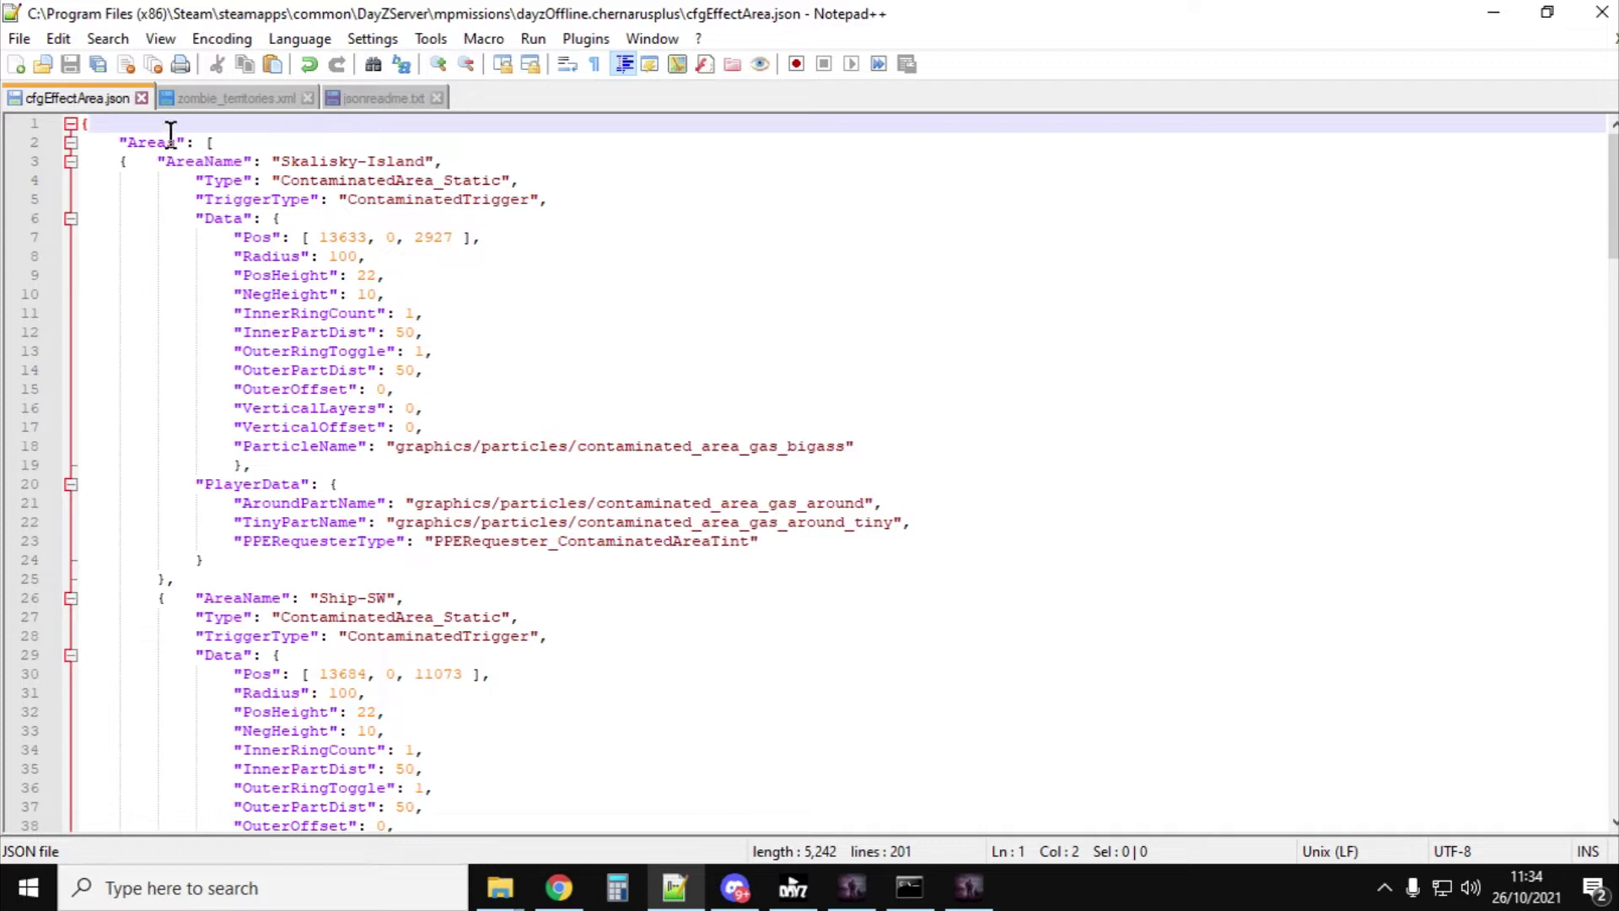
click(559, 887)
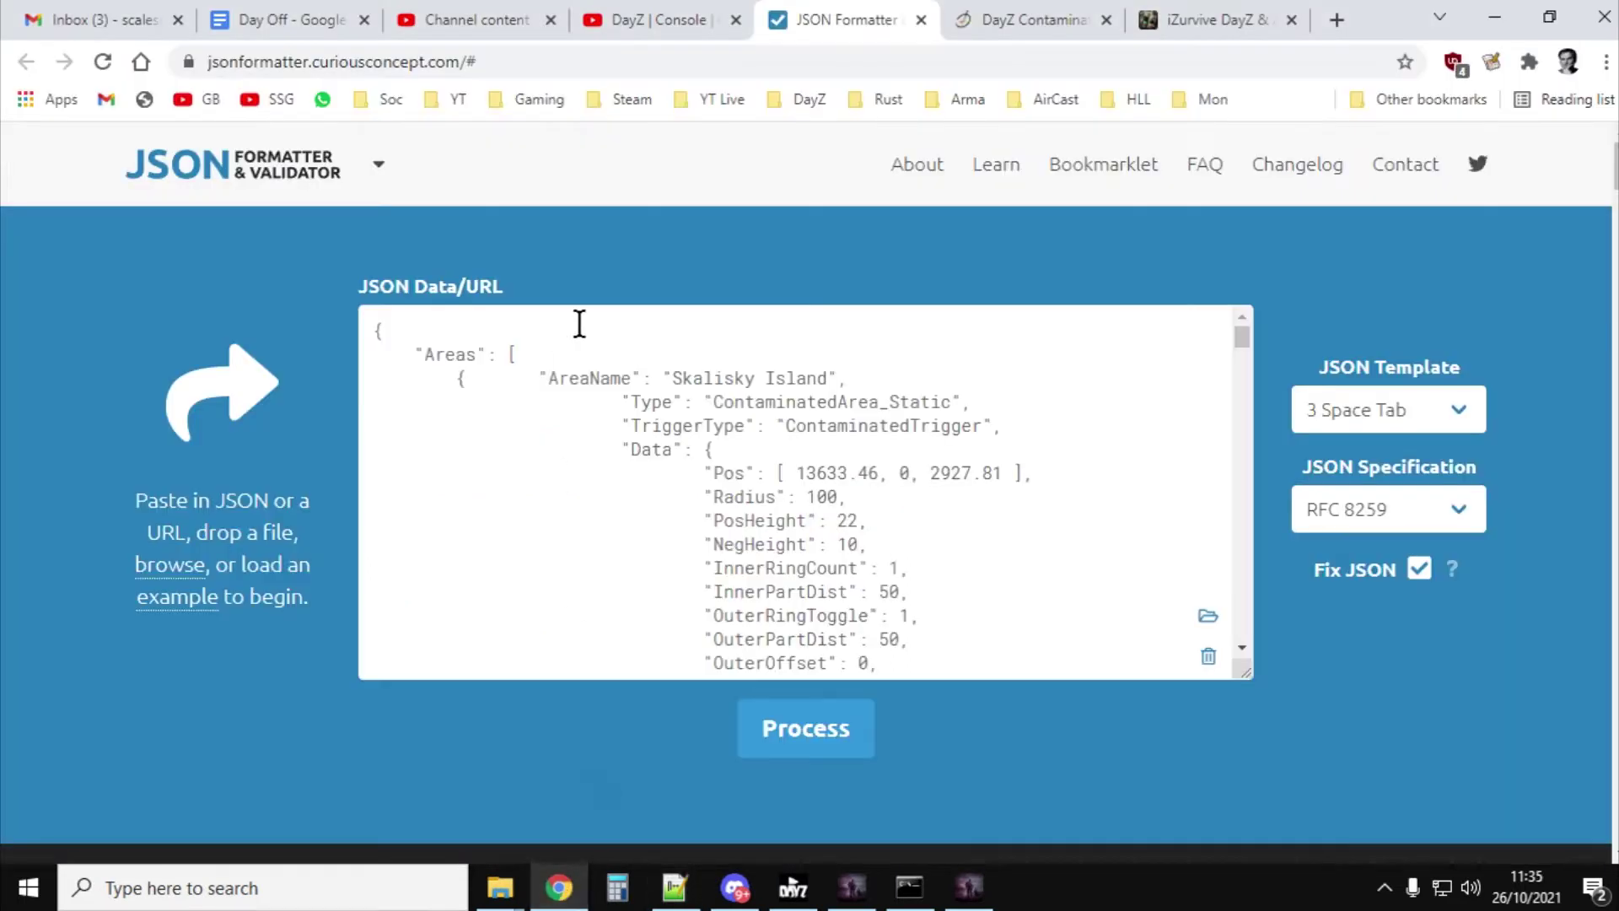
click(1345, 23)
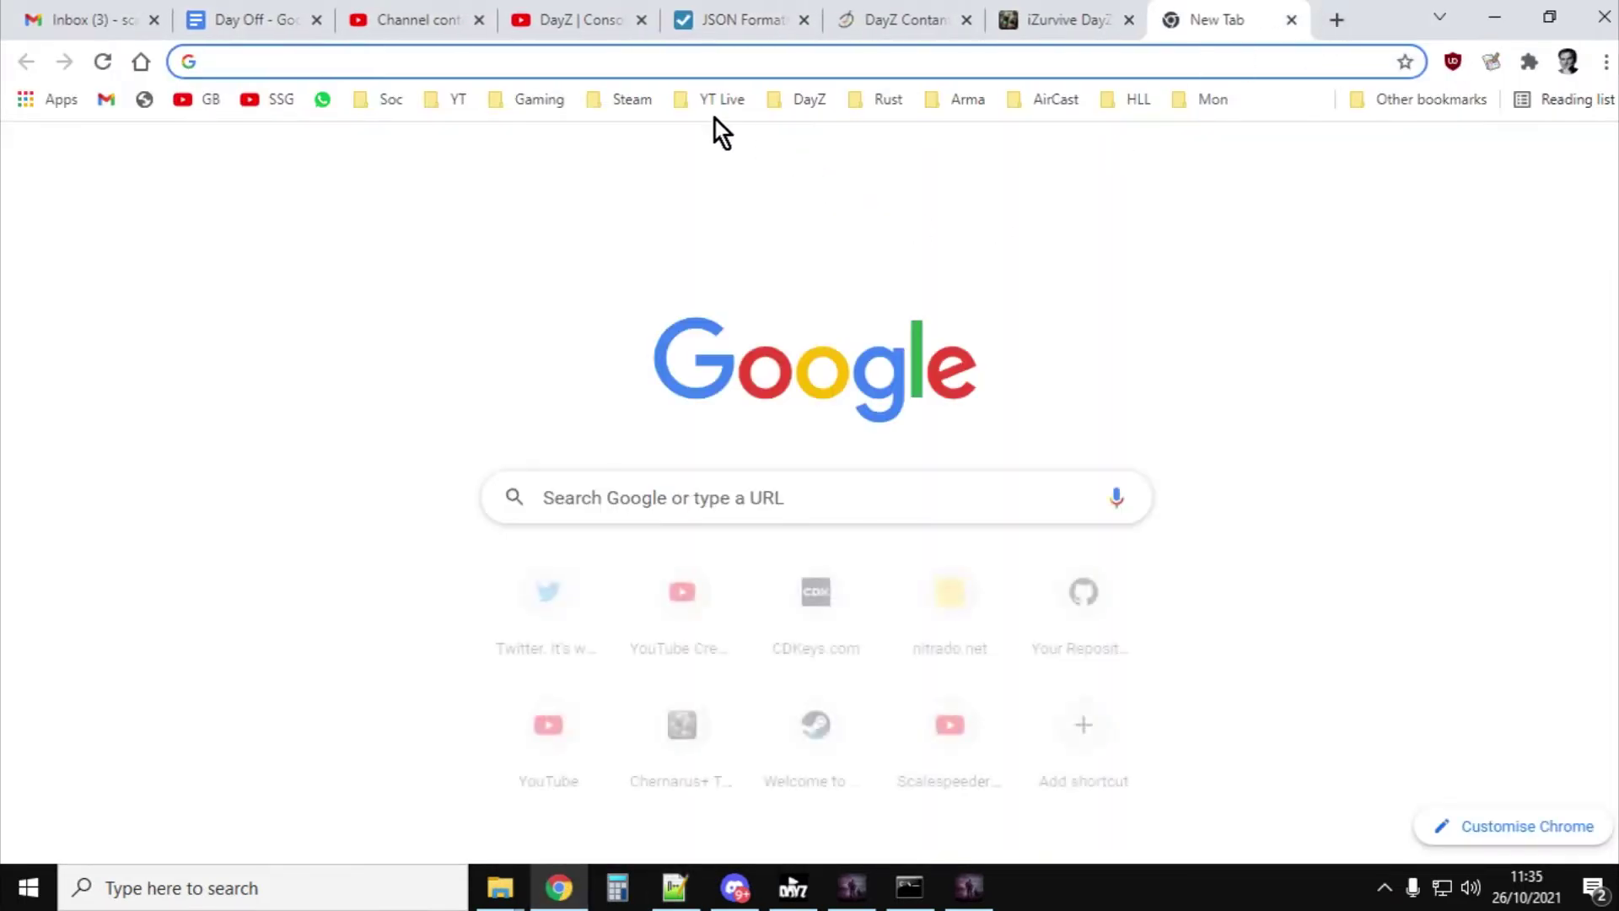
Step: Open the DayZ (PS4) server's file browser from the Nitrado web interface
click(538, 101)
click(561, 216)
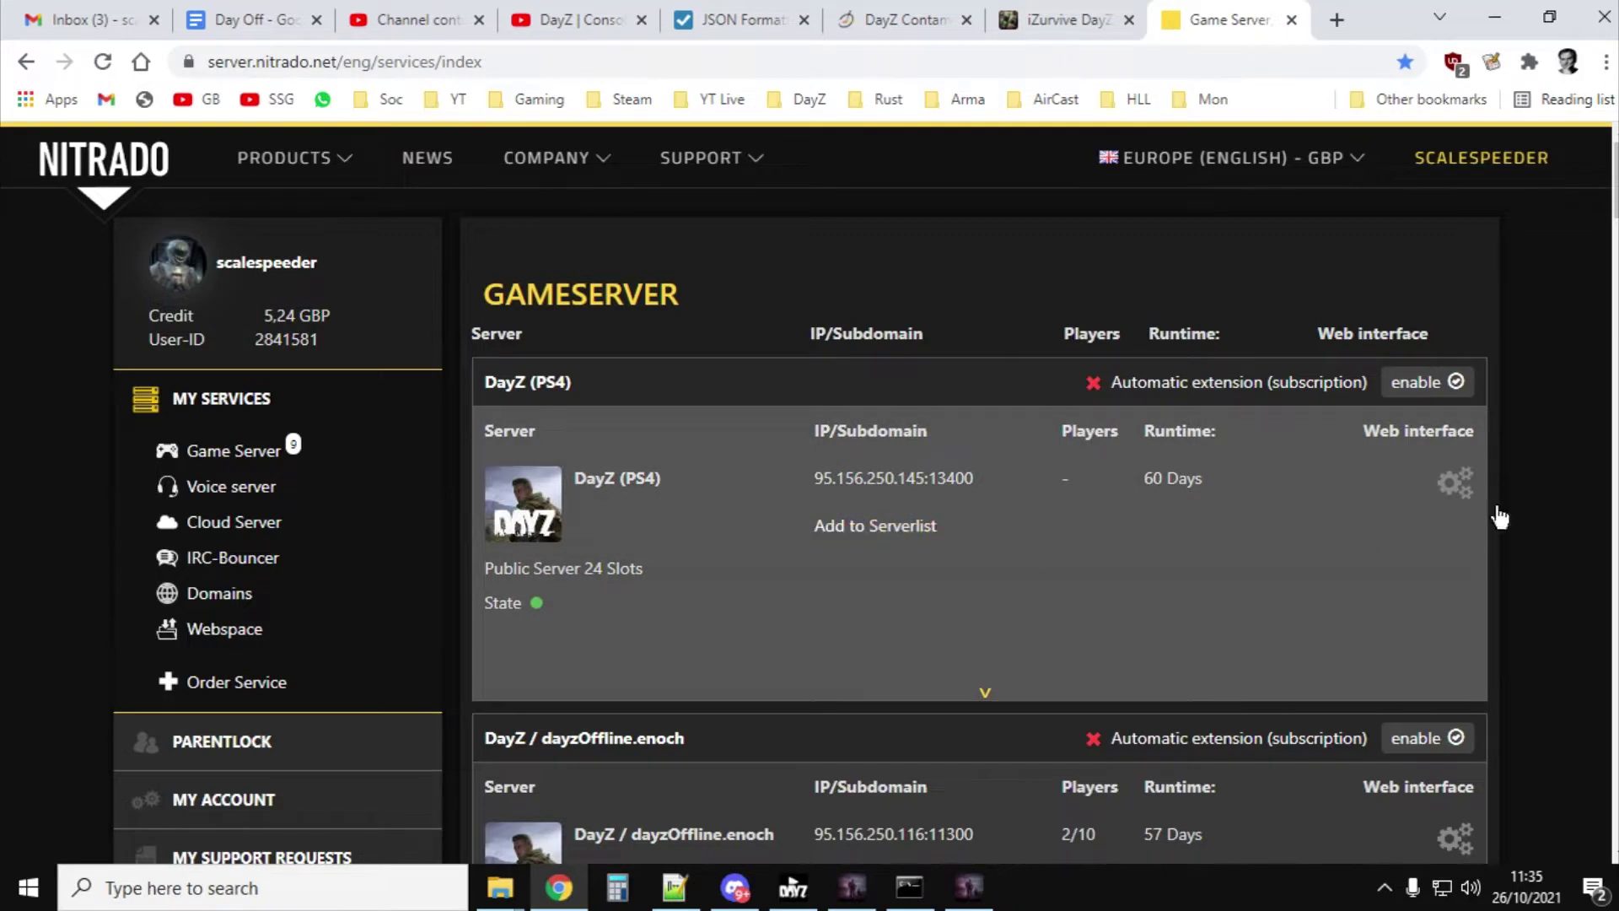
click(1455, 482)
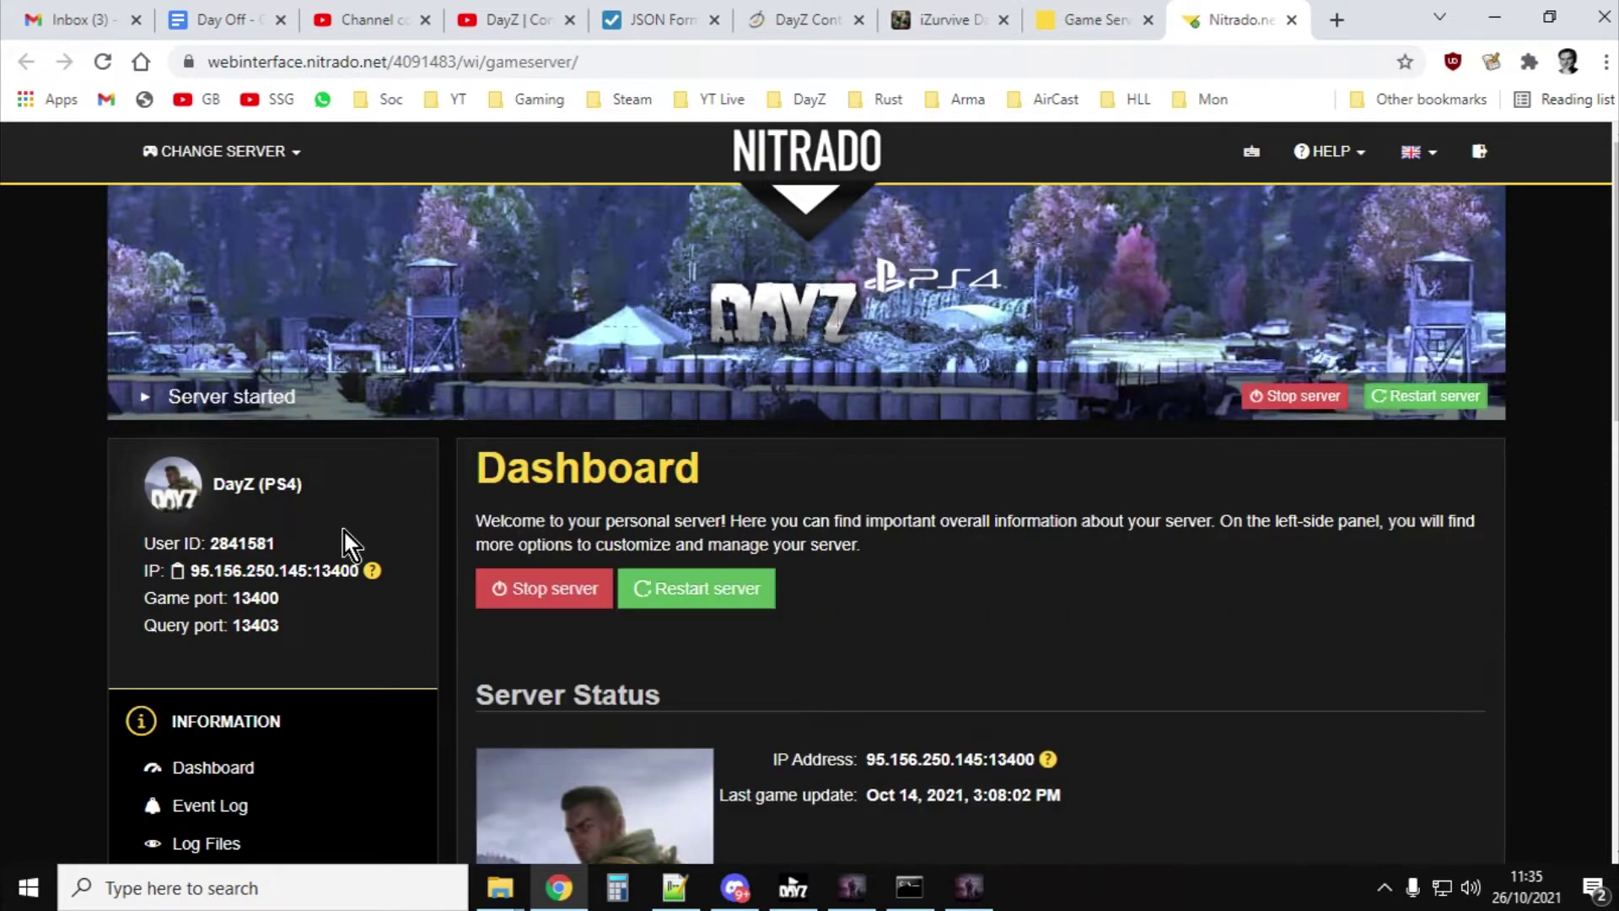
scroll(344, 535, down, 9)
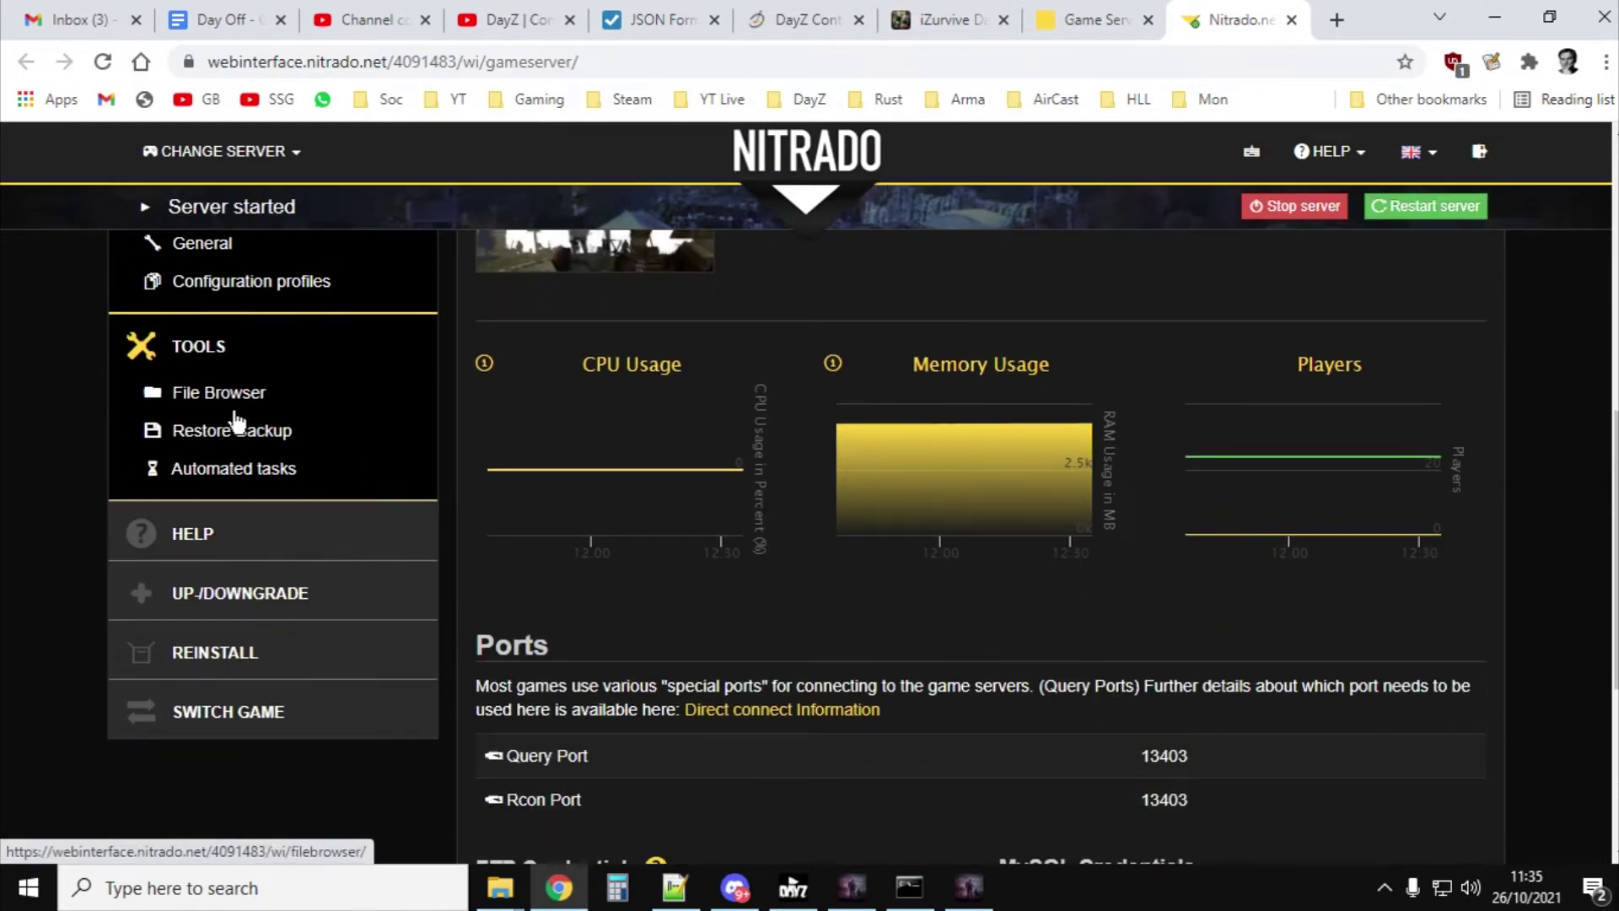
click(236, 413)
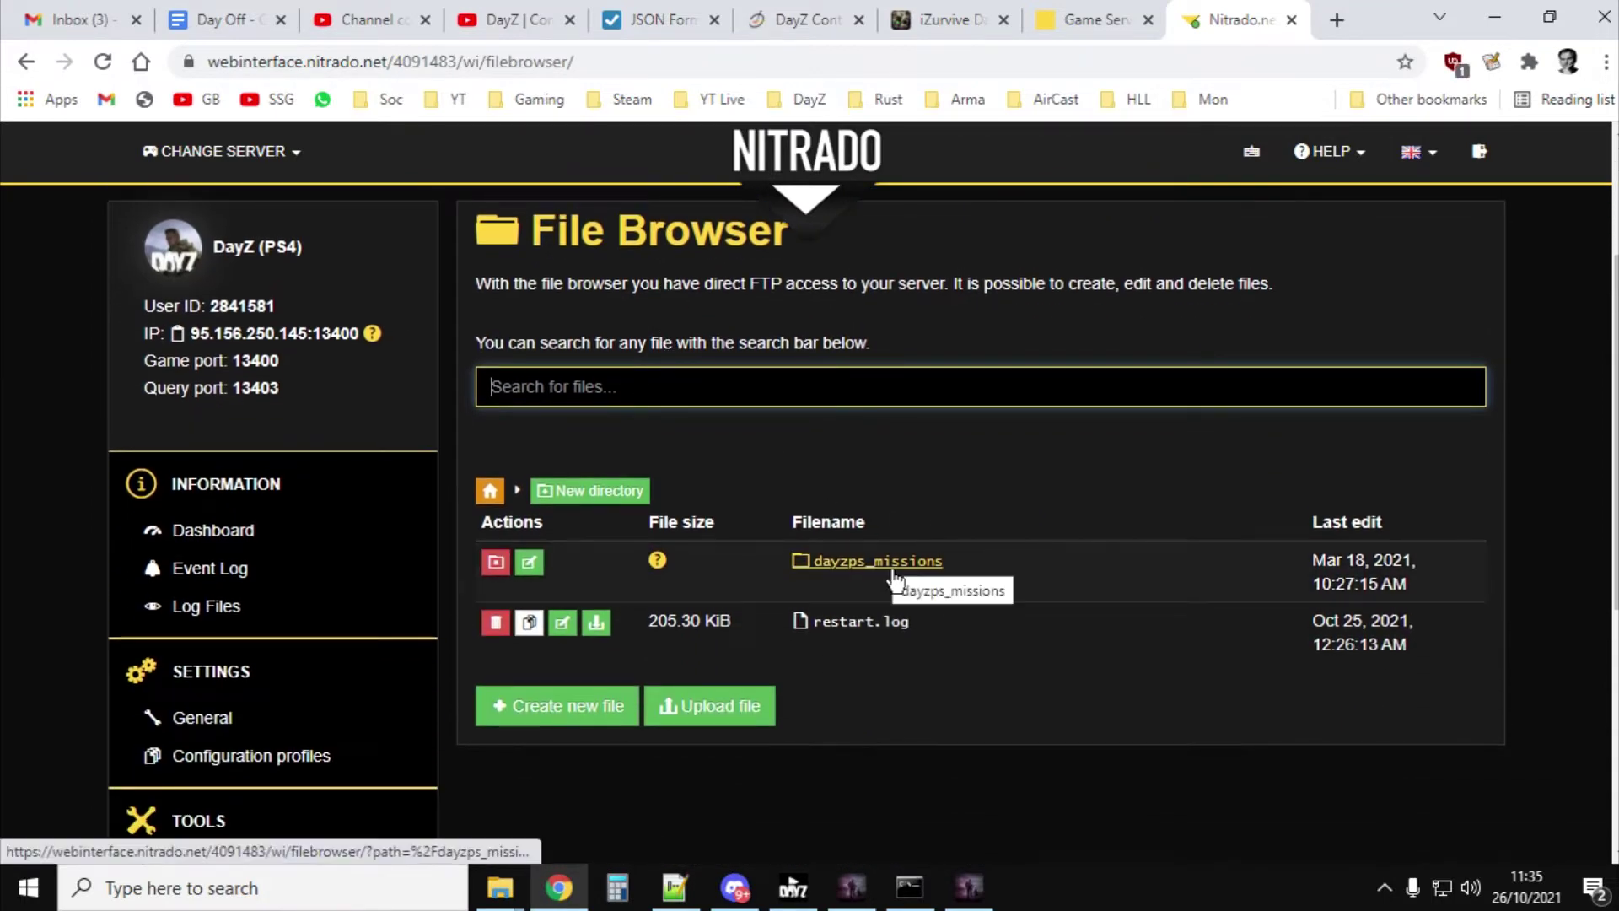
Step: Navigate into dayzps_missions/dayzOffline.chernarusplus on the server
click(897, 580)
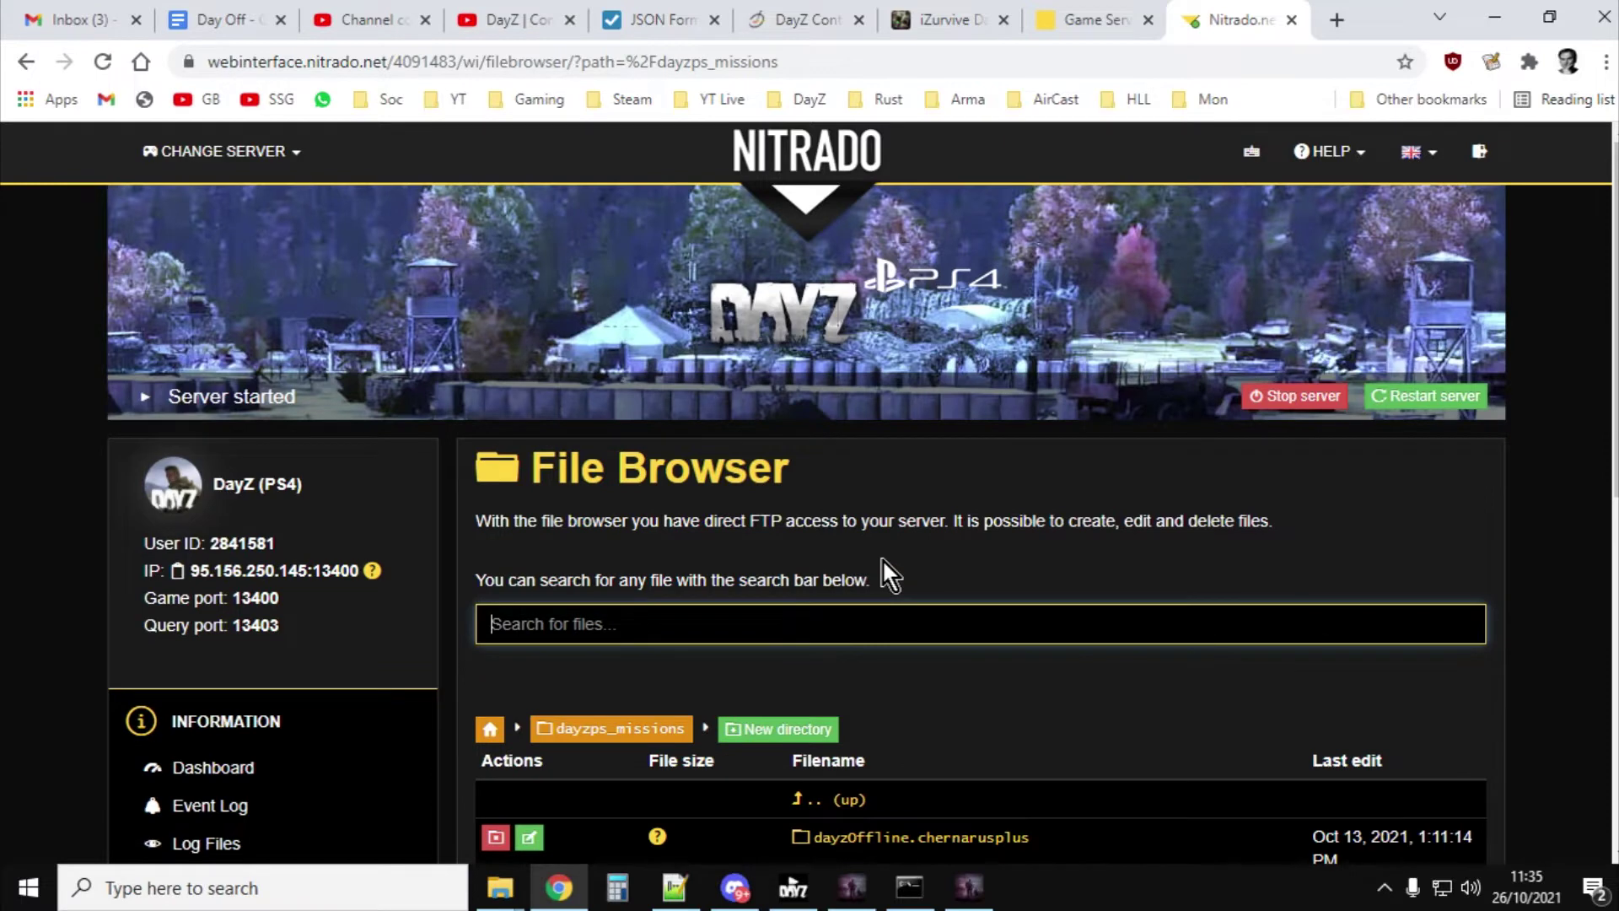
scroll(870, 553, down, 3)
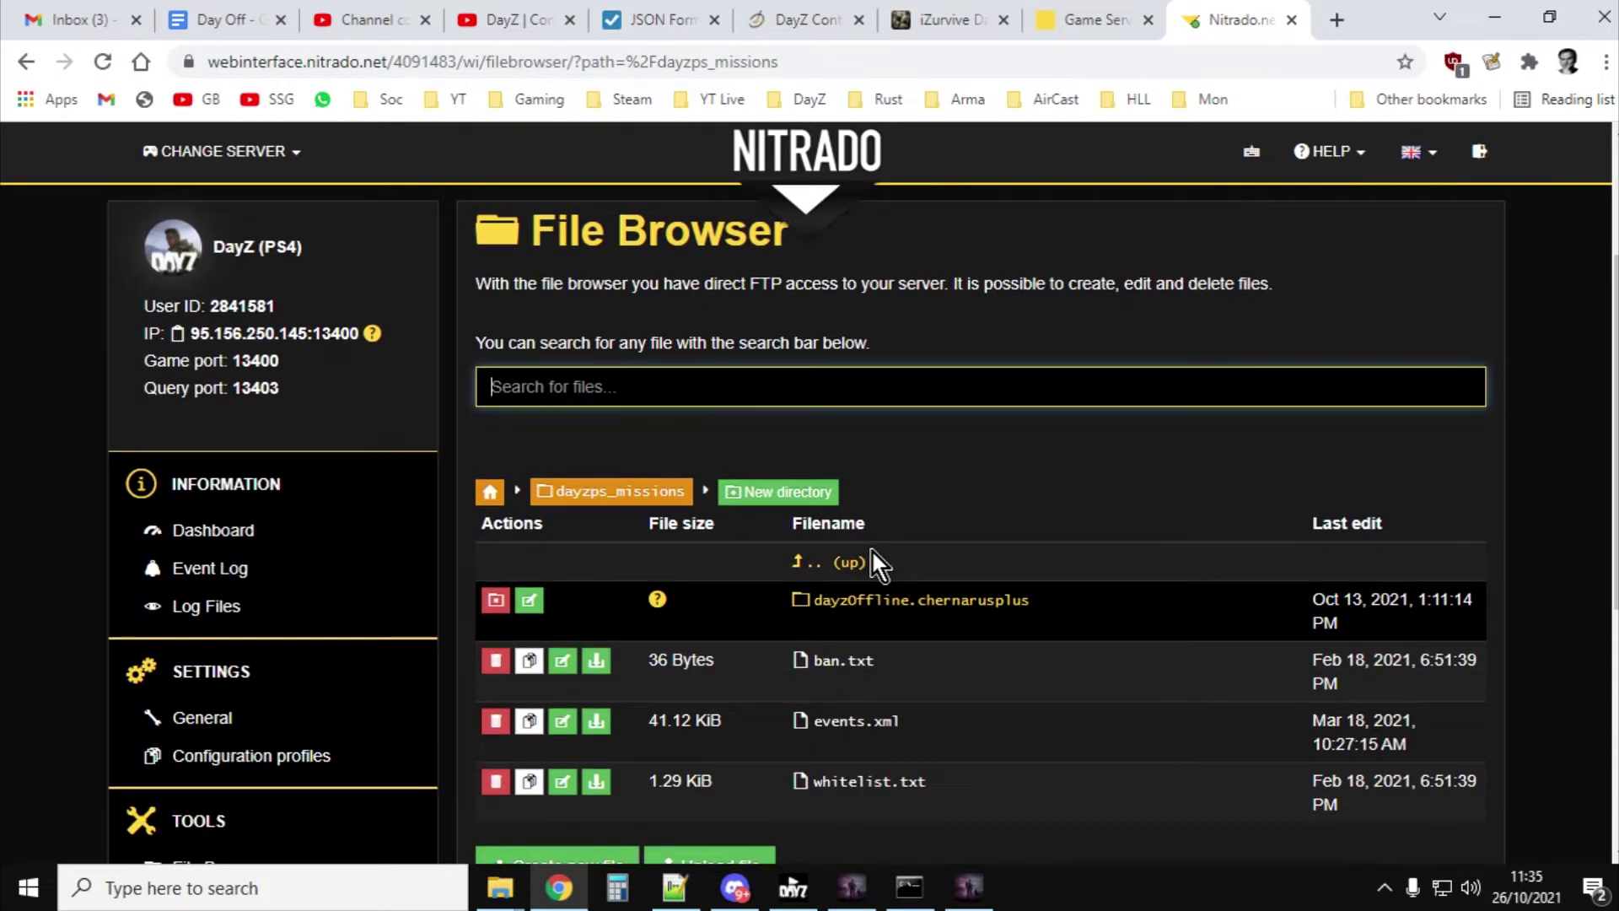
scroll(874, 549, down, 1)
click(992, 501)
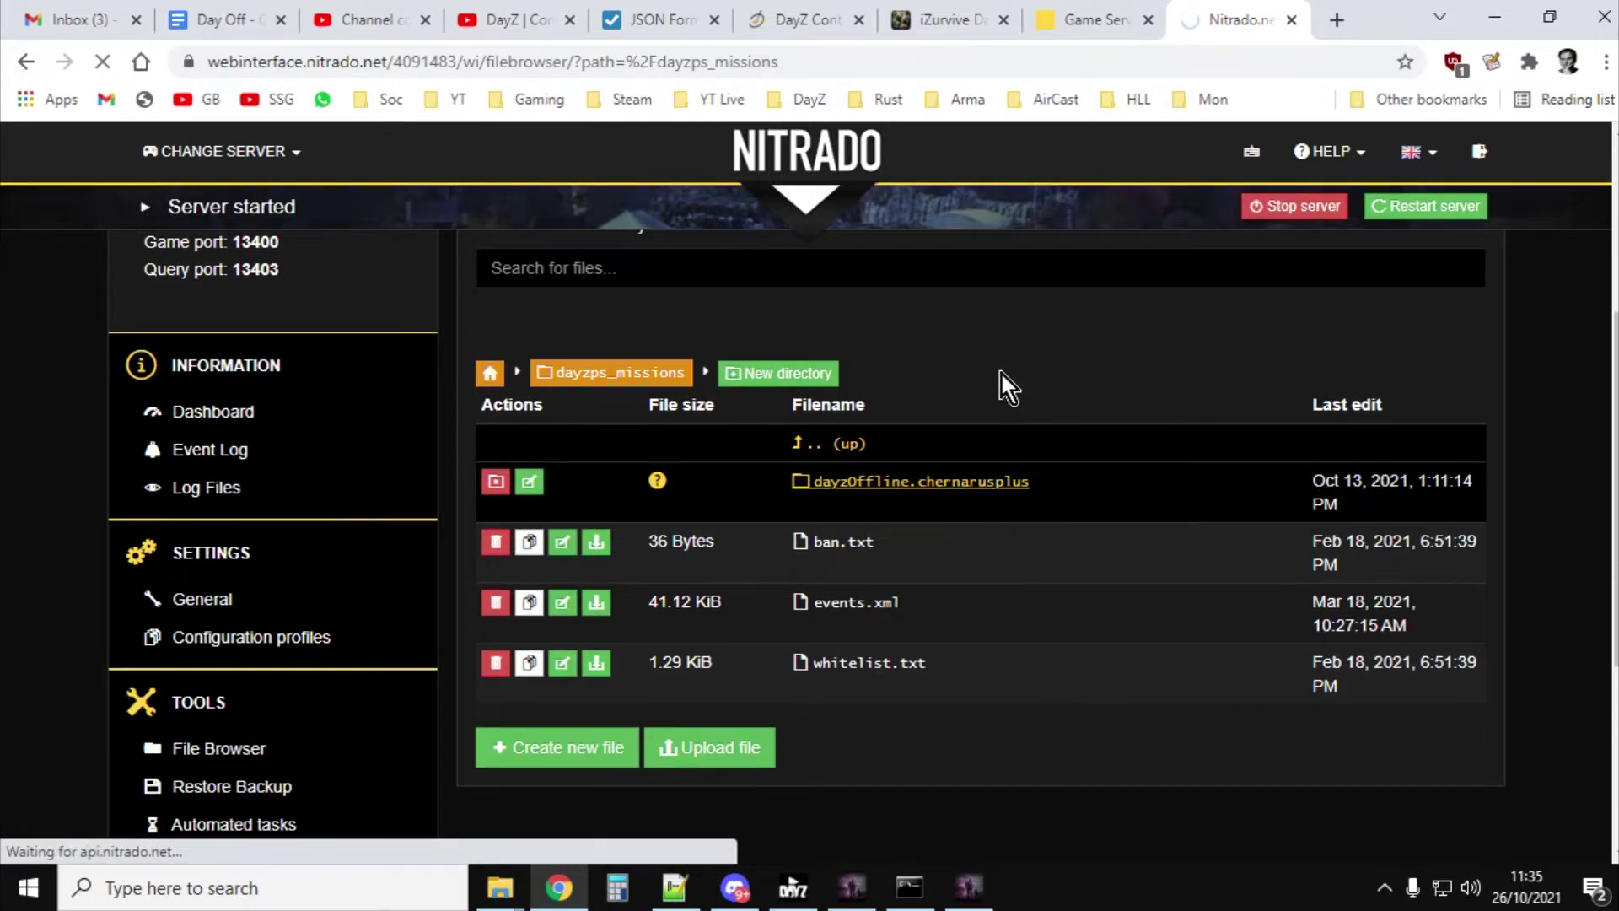
scroll(1002, 374, down, 7)
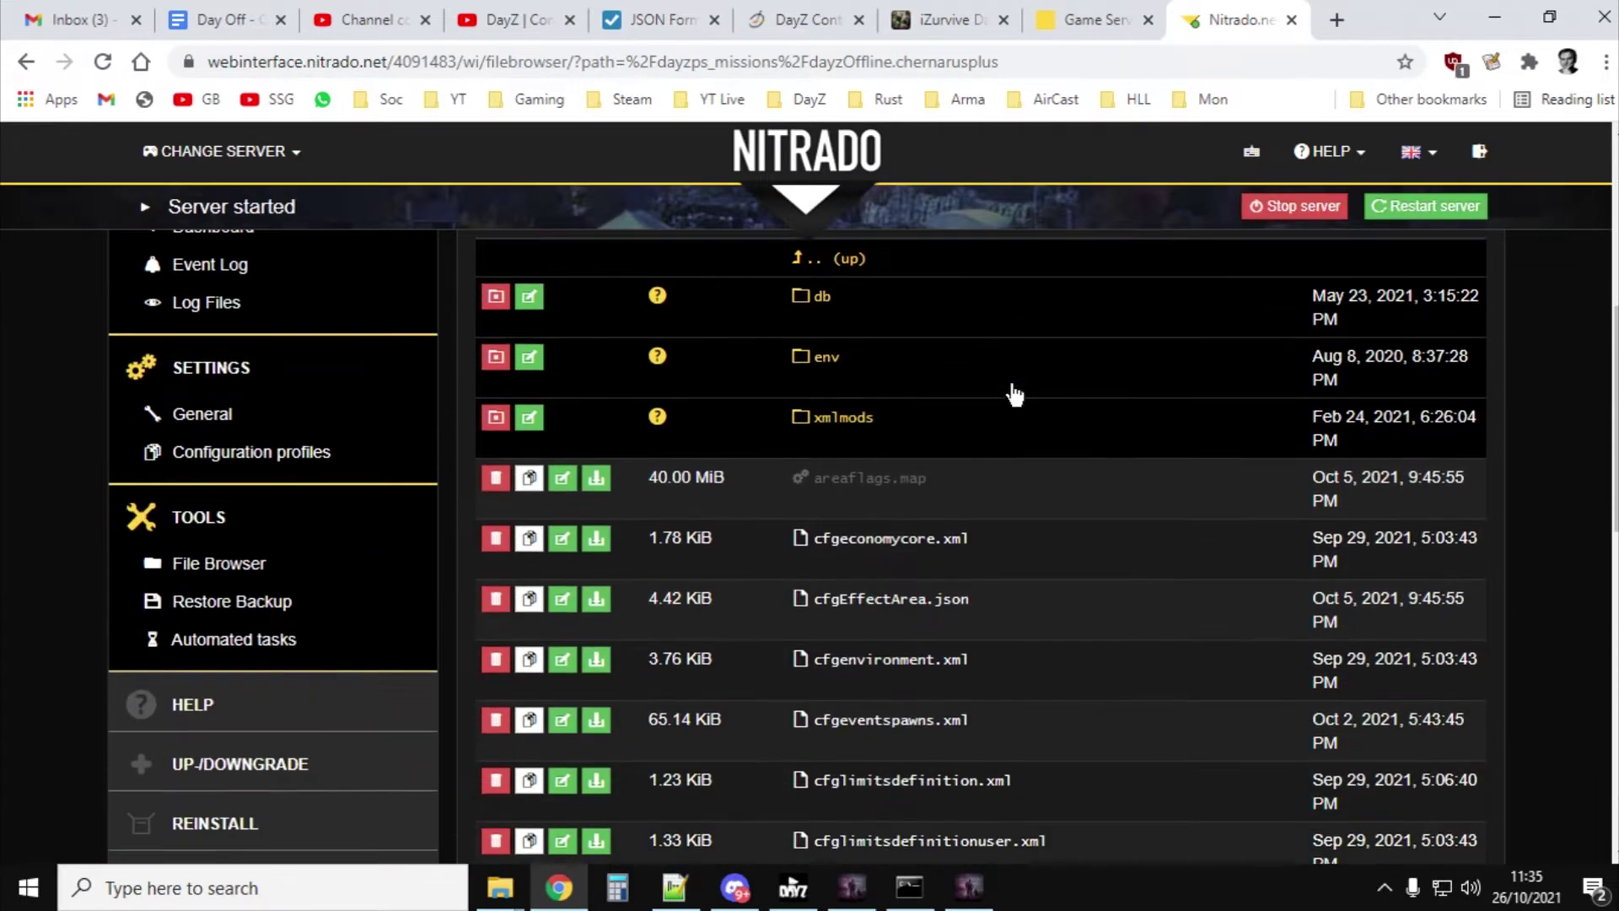
scroll(1001, 377, down, 1)
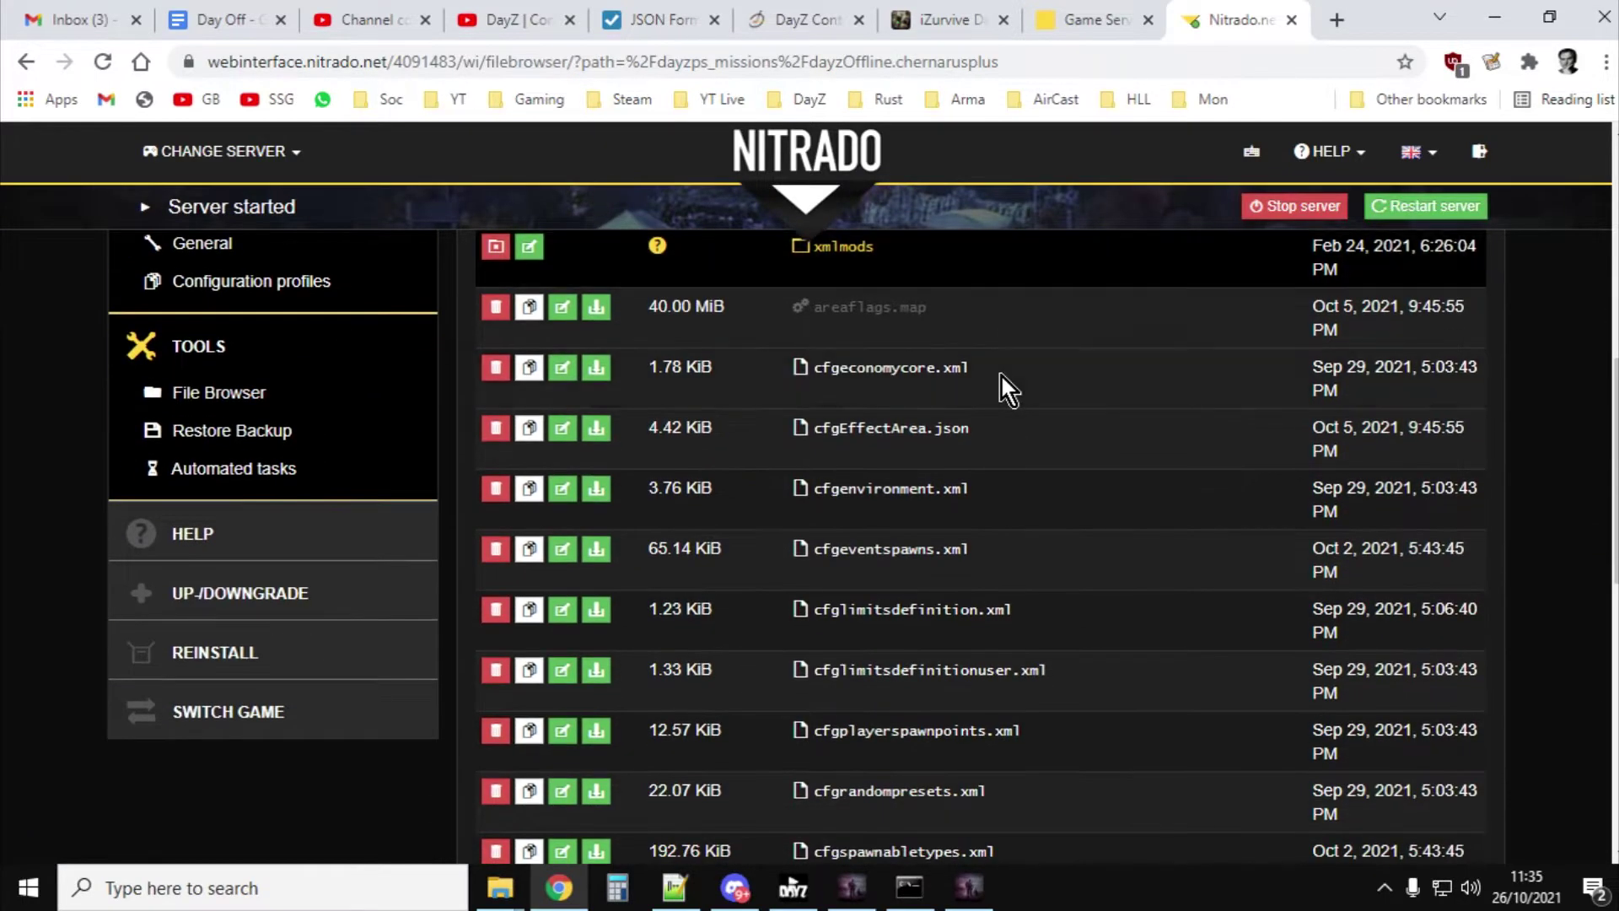
Step: Check the server's cfgEffectArea.json against the local copy, ending on the local file in Notepad++
click(671, 890)
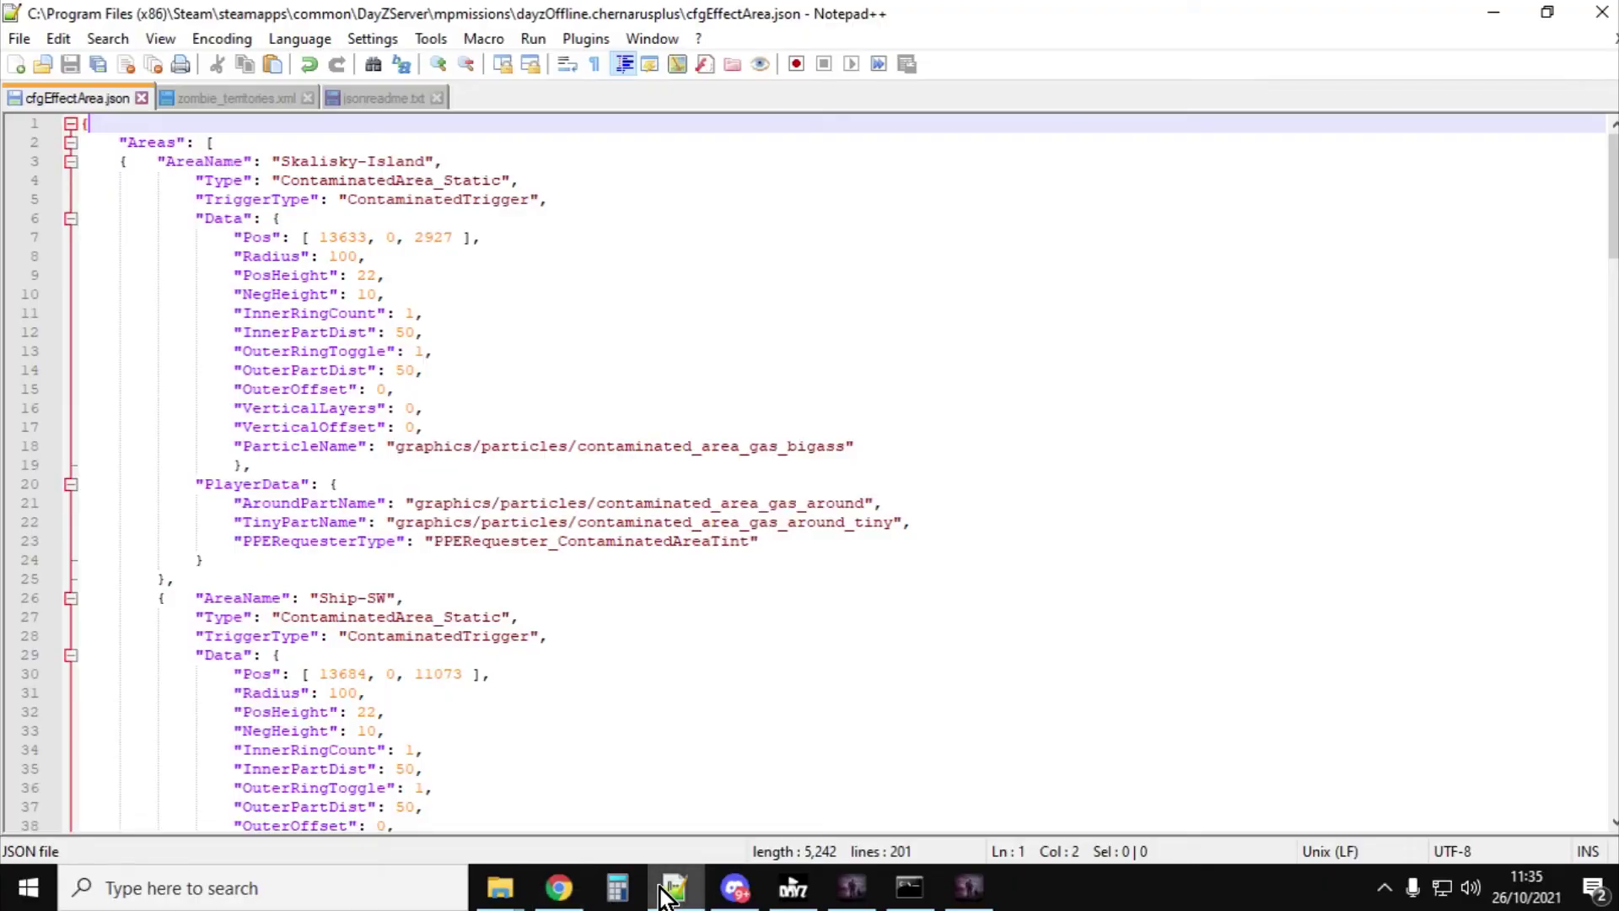
click(660, 887)
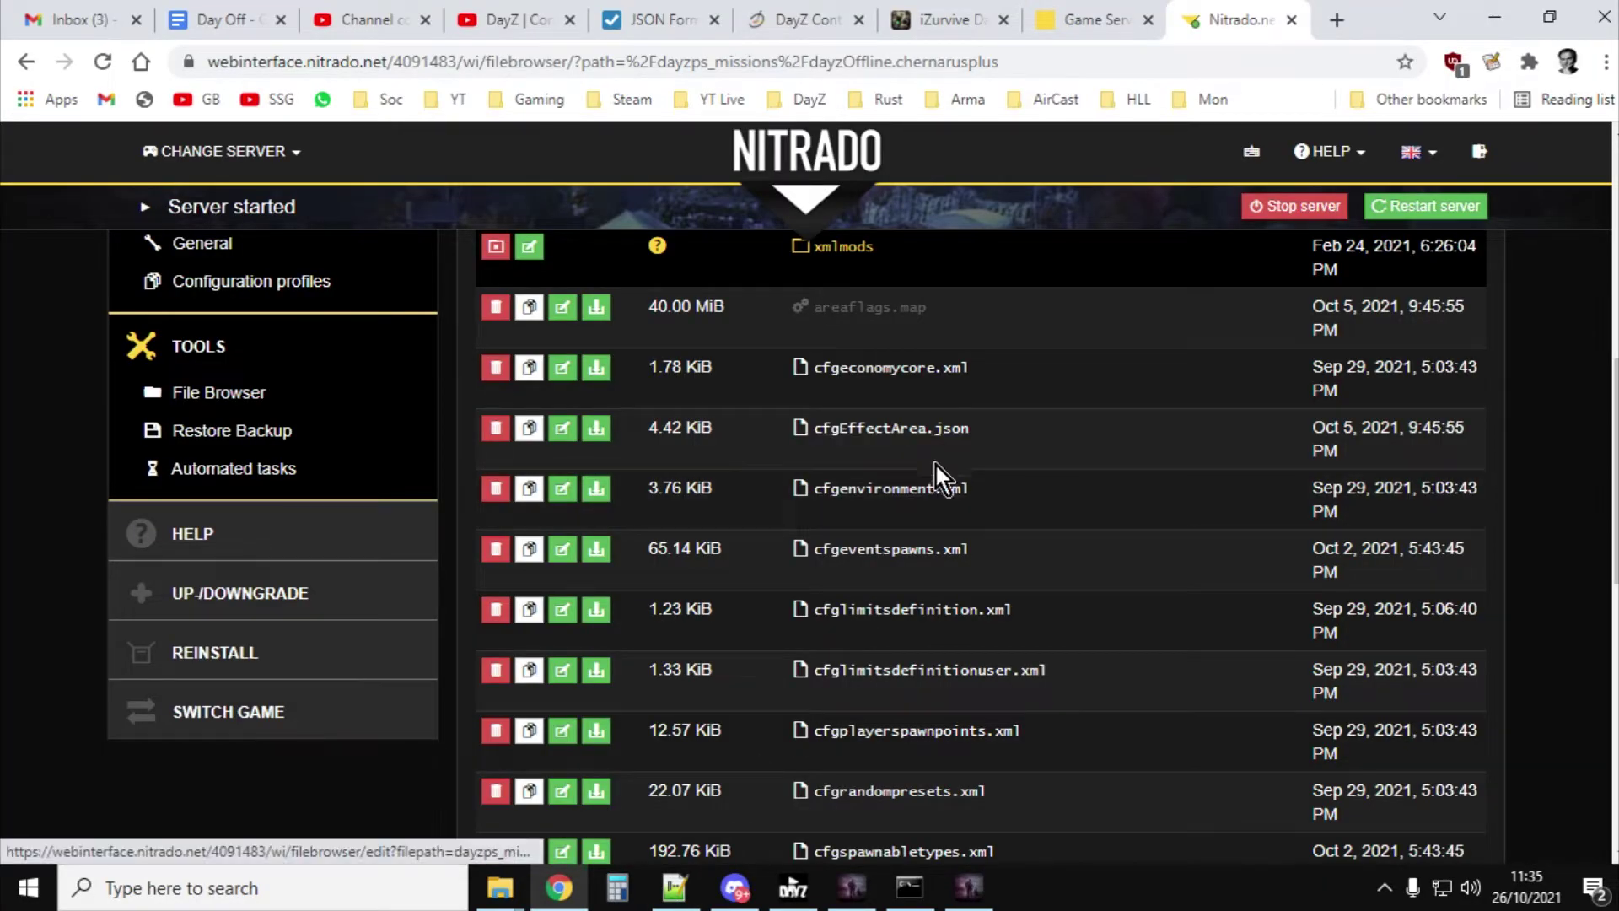
scroll(939, 516, down, 1)
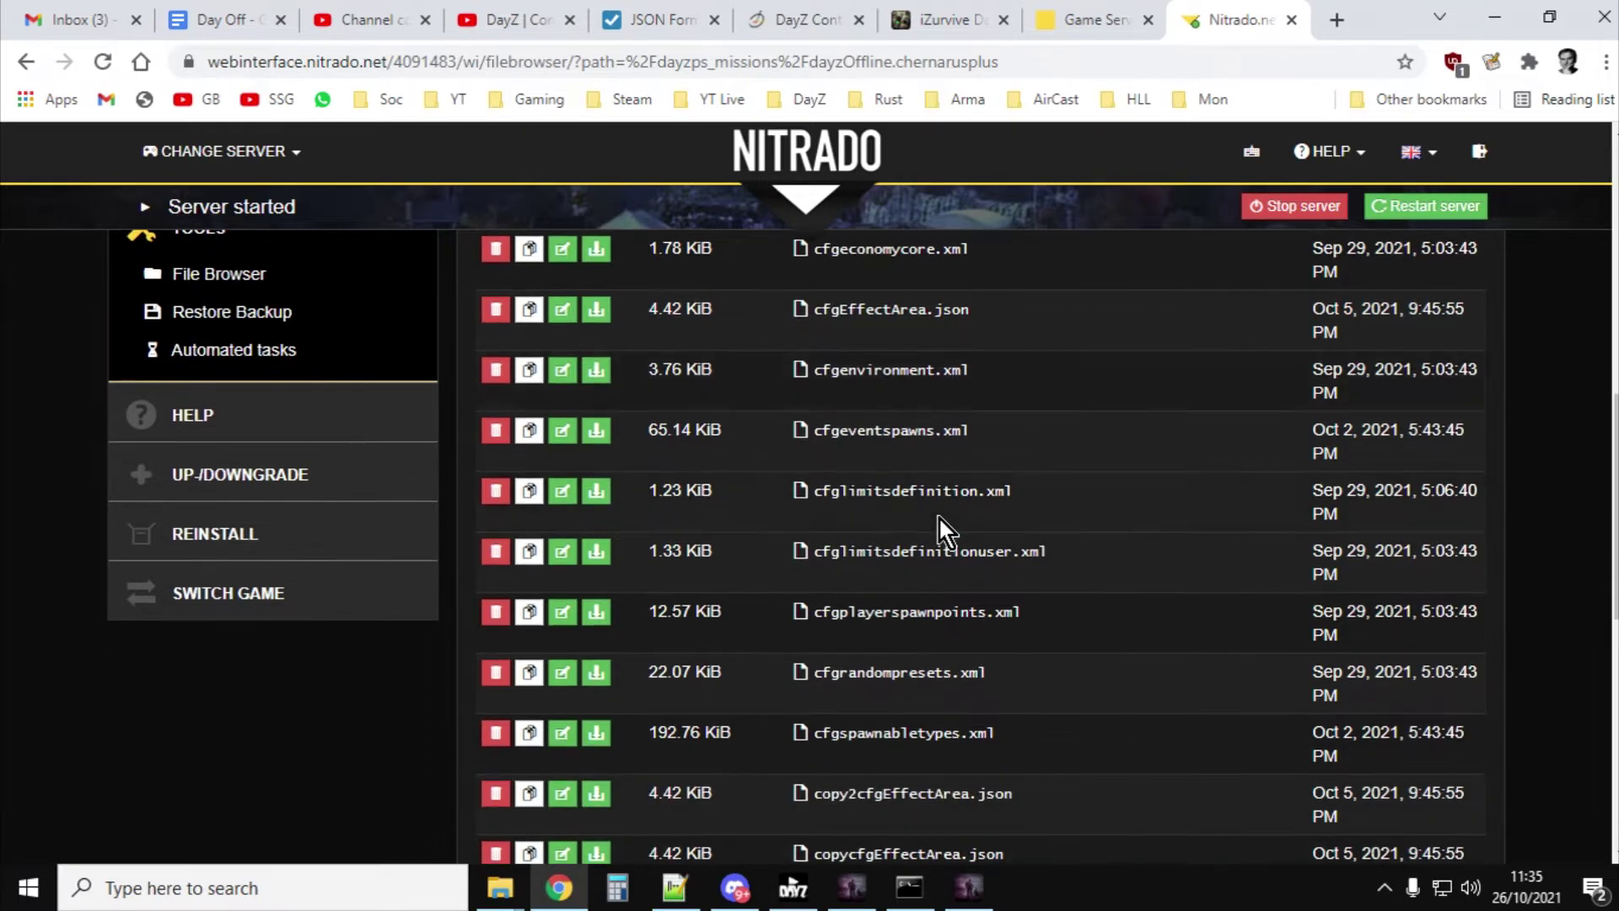
scroll(938, 516, down, 1)
scroll(938, 516, down, 1)
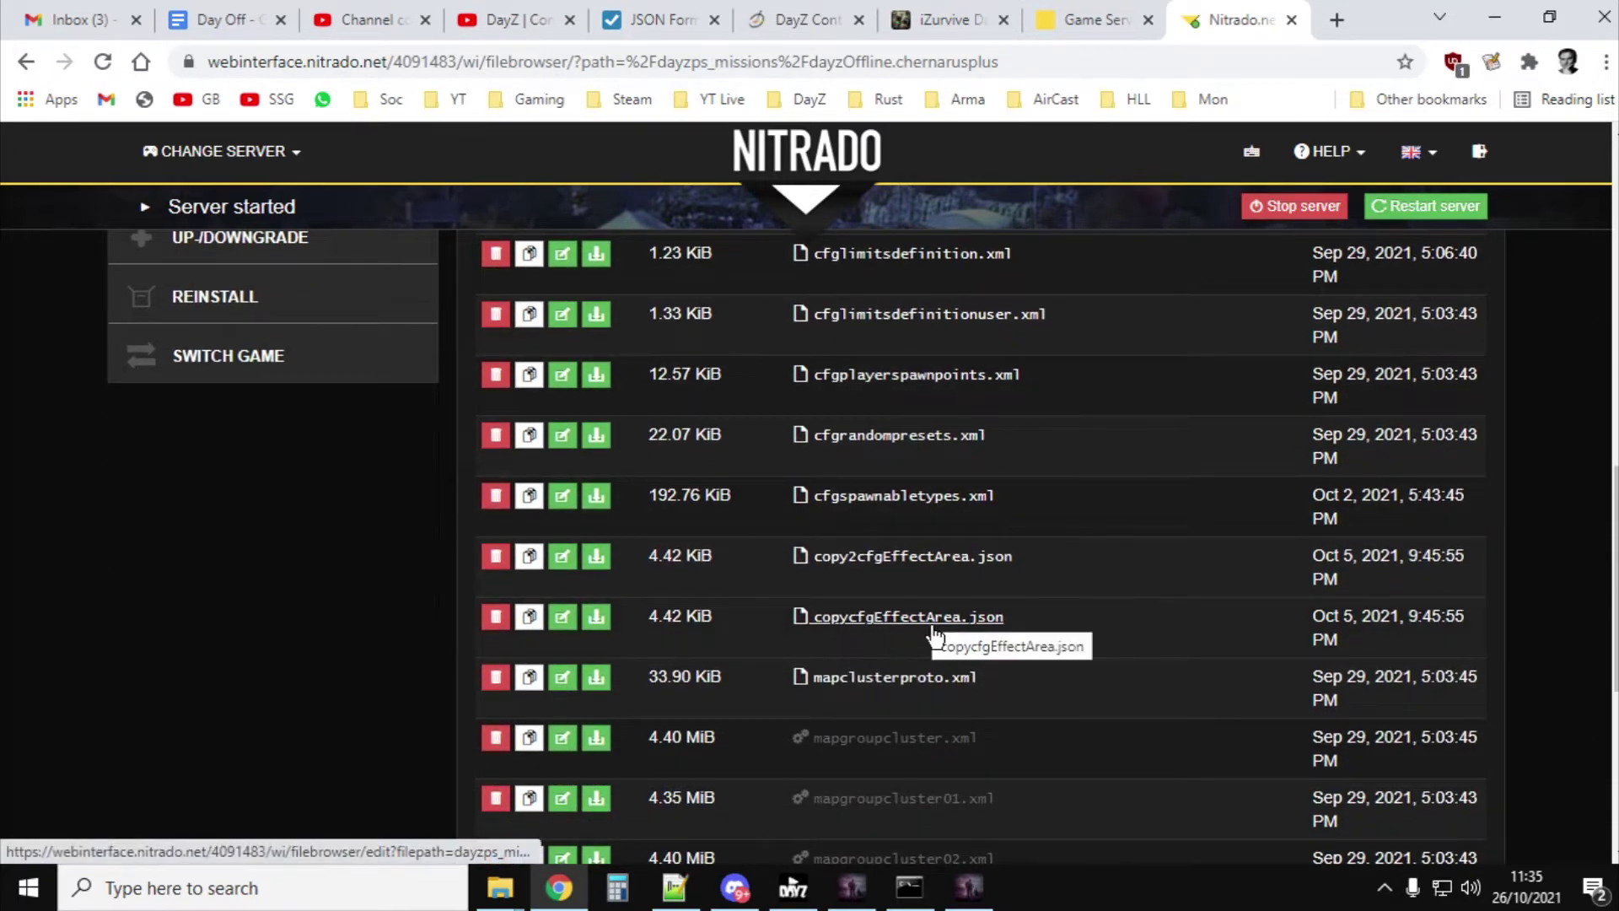
scroll(918, 641, down, 3)
scroll(921, 616, down, 1)
scroll(921, 616, up, 6)
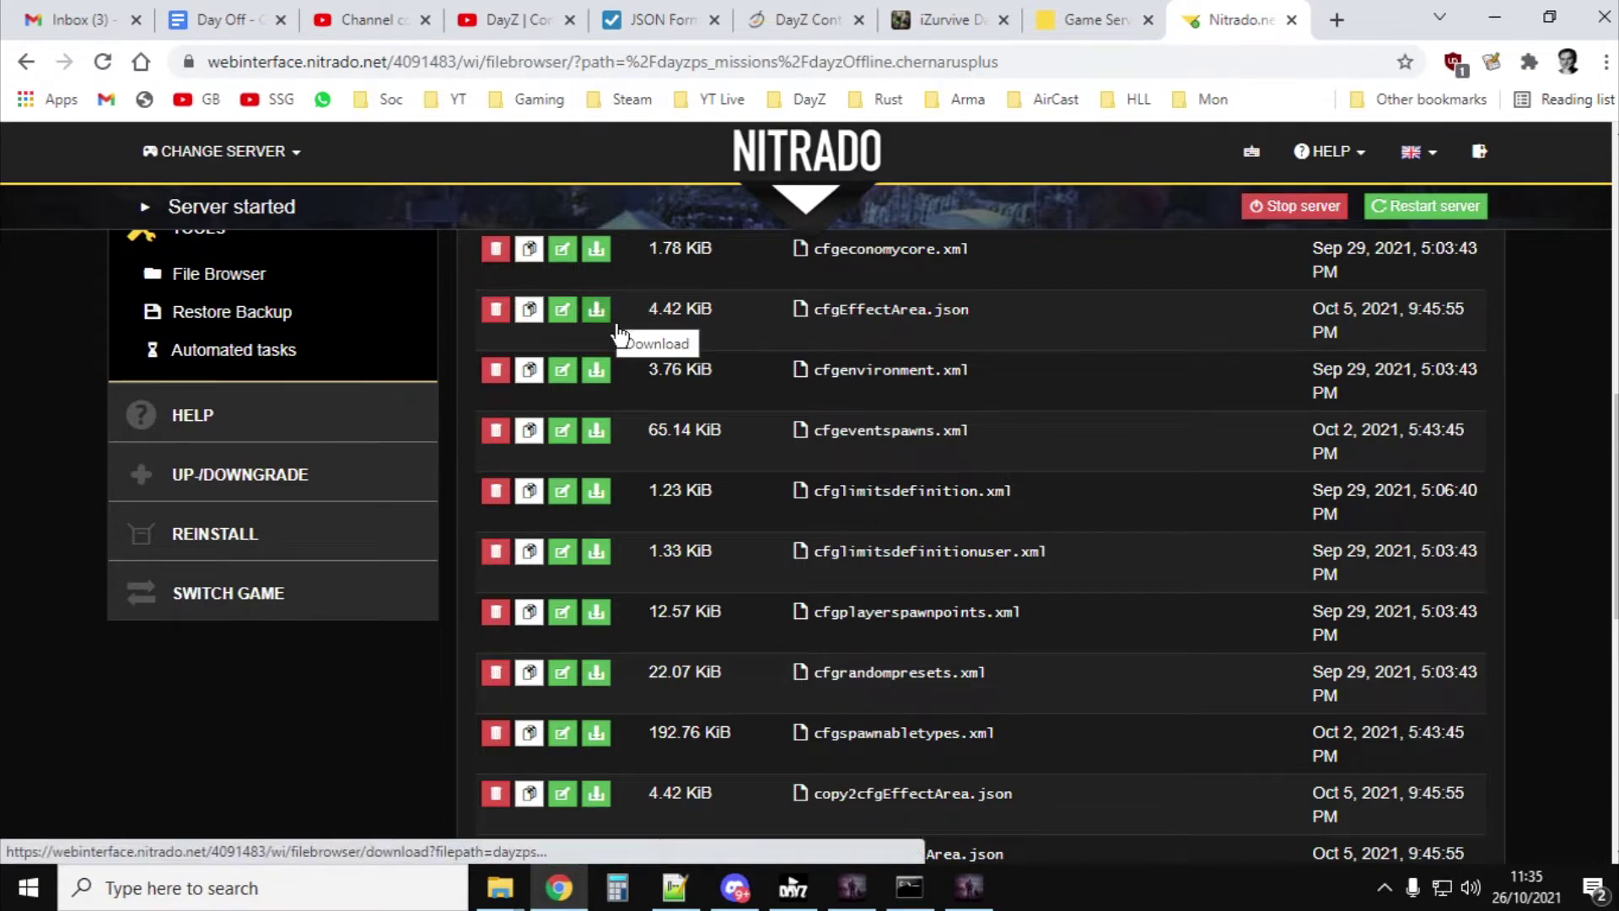
click(675, 887)
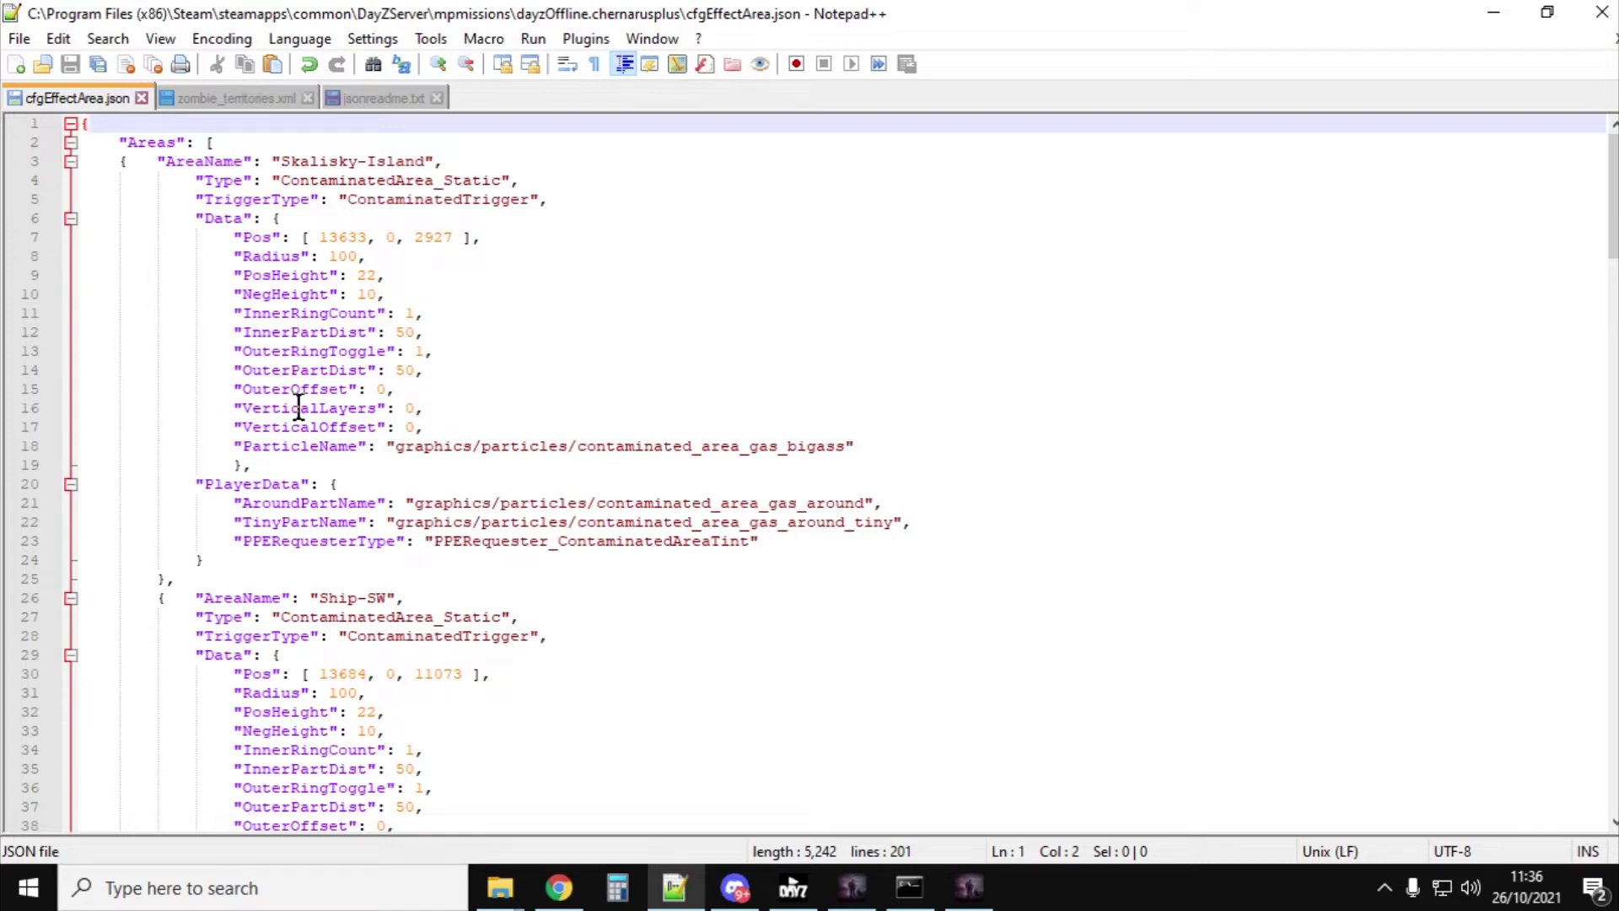
Step: Select the Ship-SW area block on lines 26–48 and copy it
scroll(304, 426, down, 1)
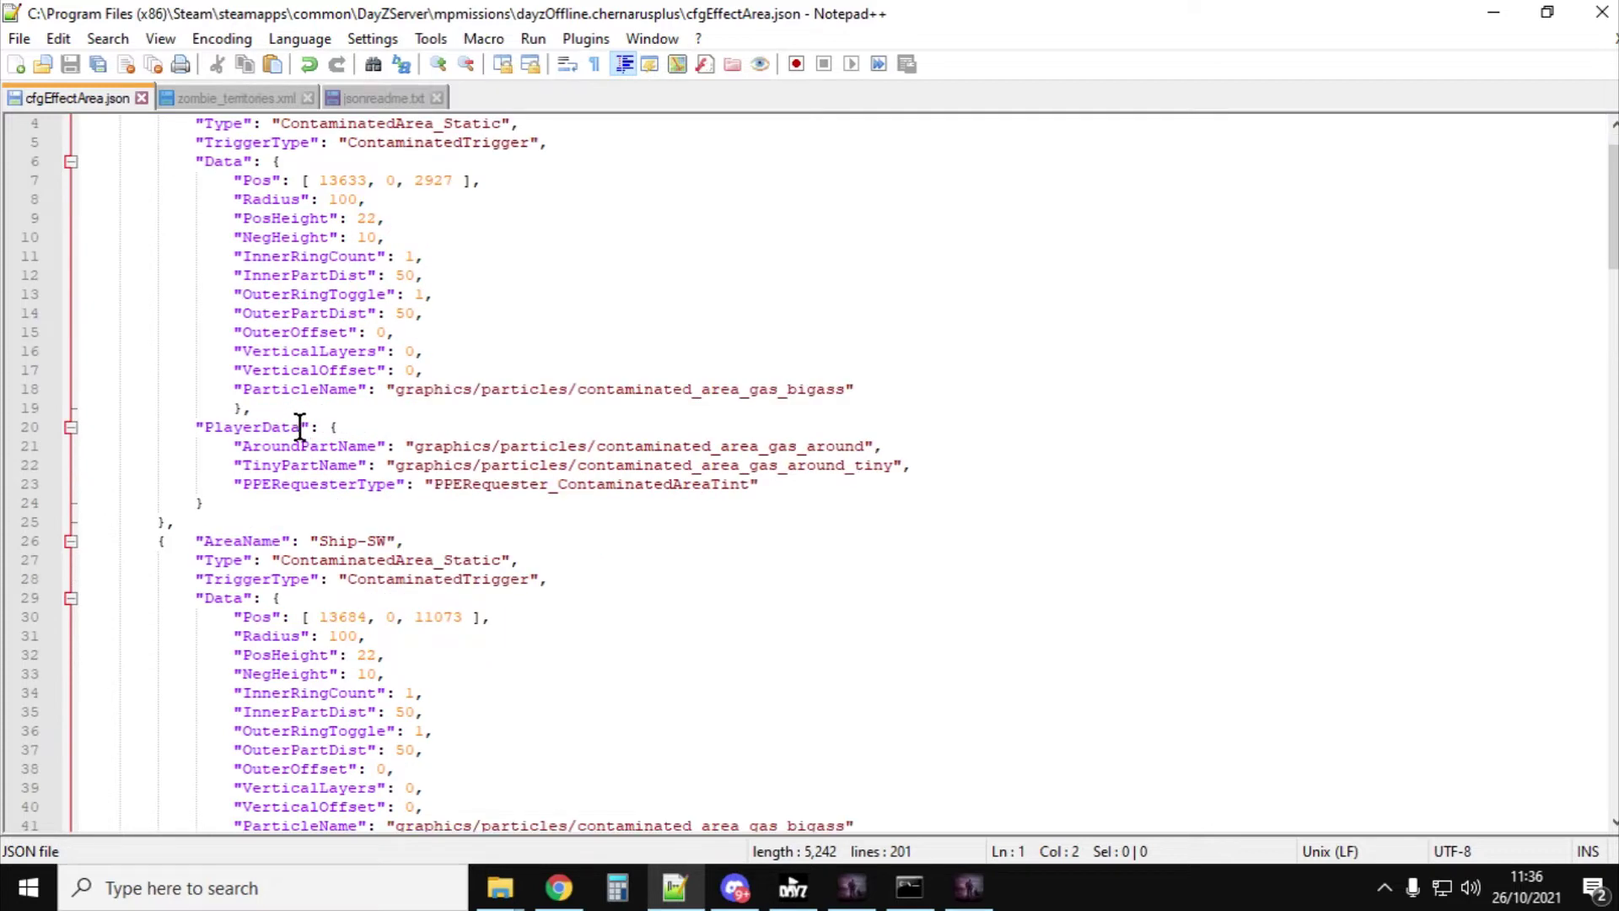
scroll(303, 430, down, 1)
scroll(320, 468, up, 2)
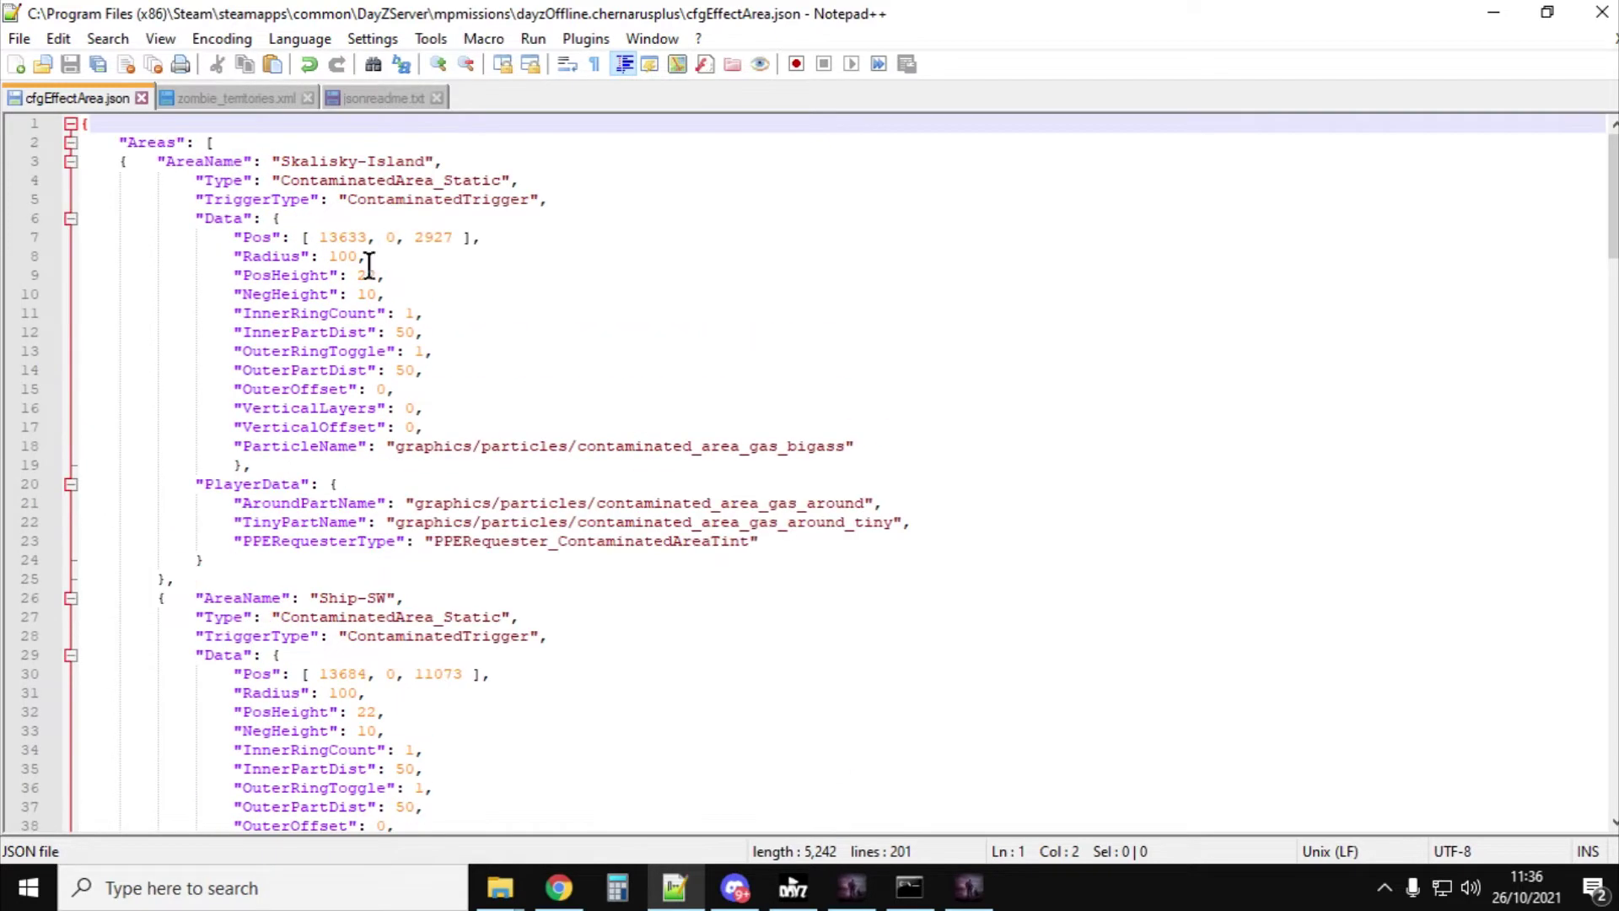
scroll(342, 468, down, 2)
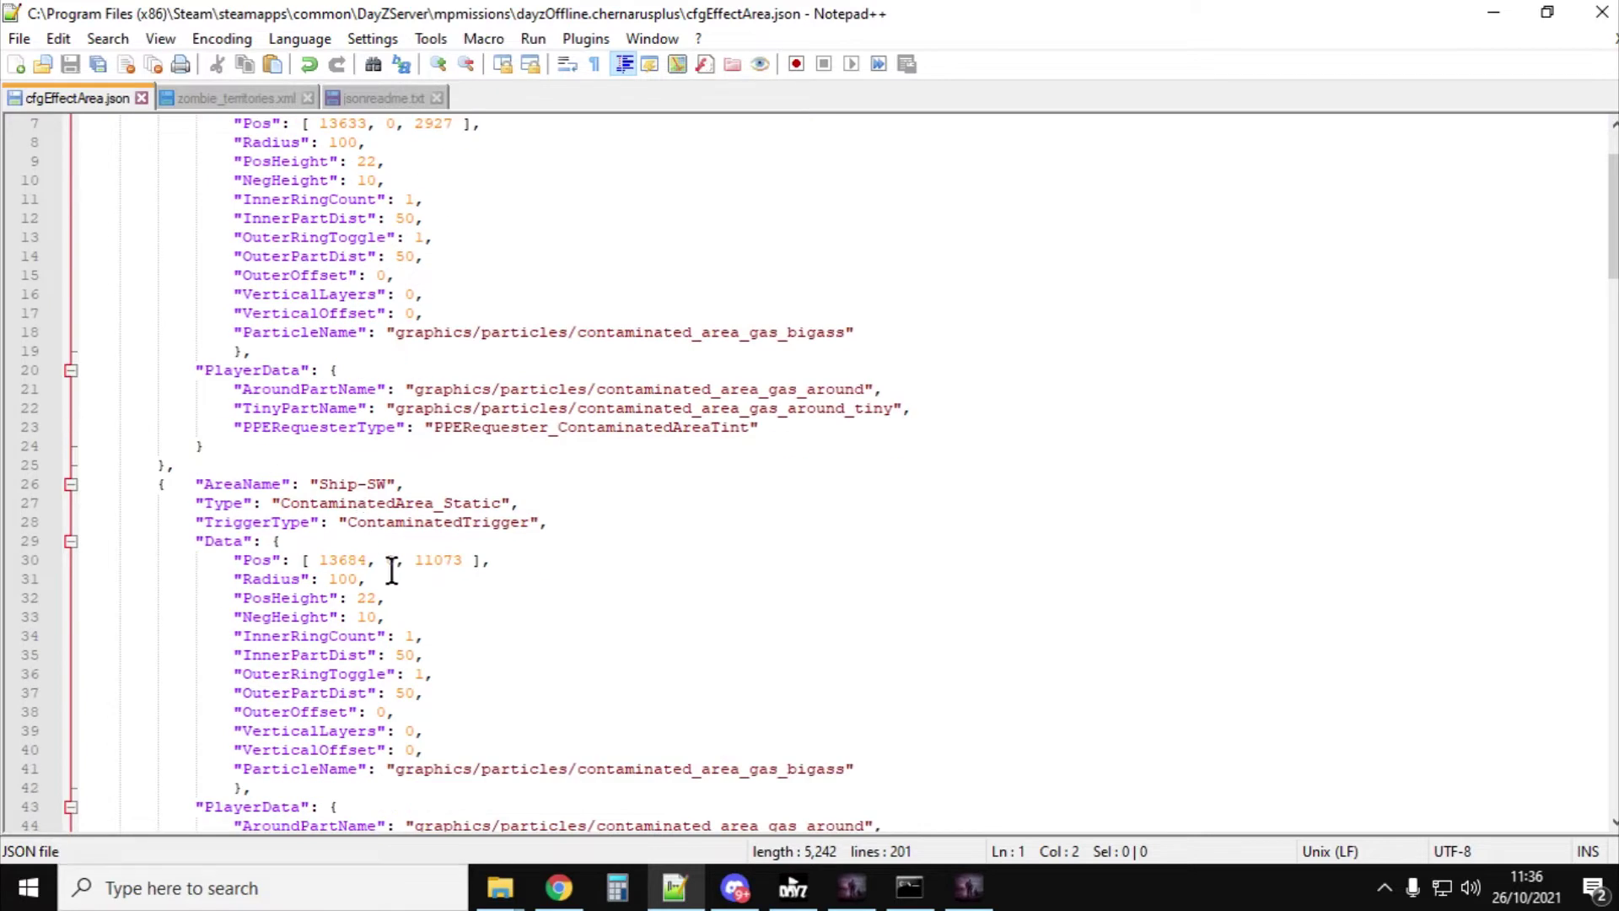
scroll(391, 565, down, 1)
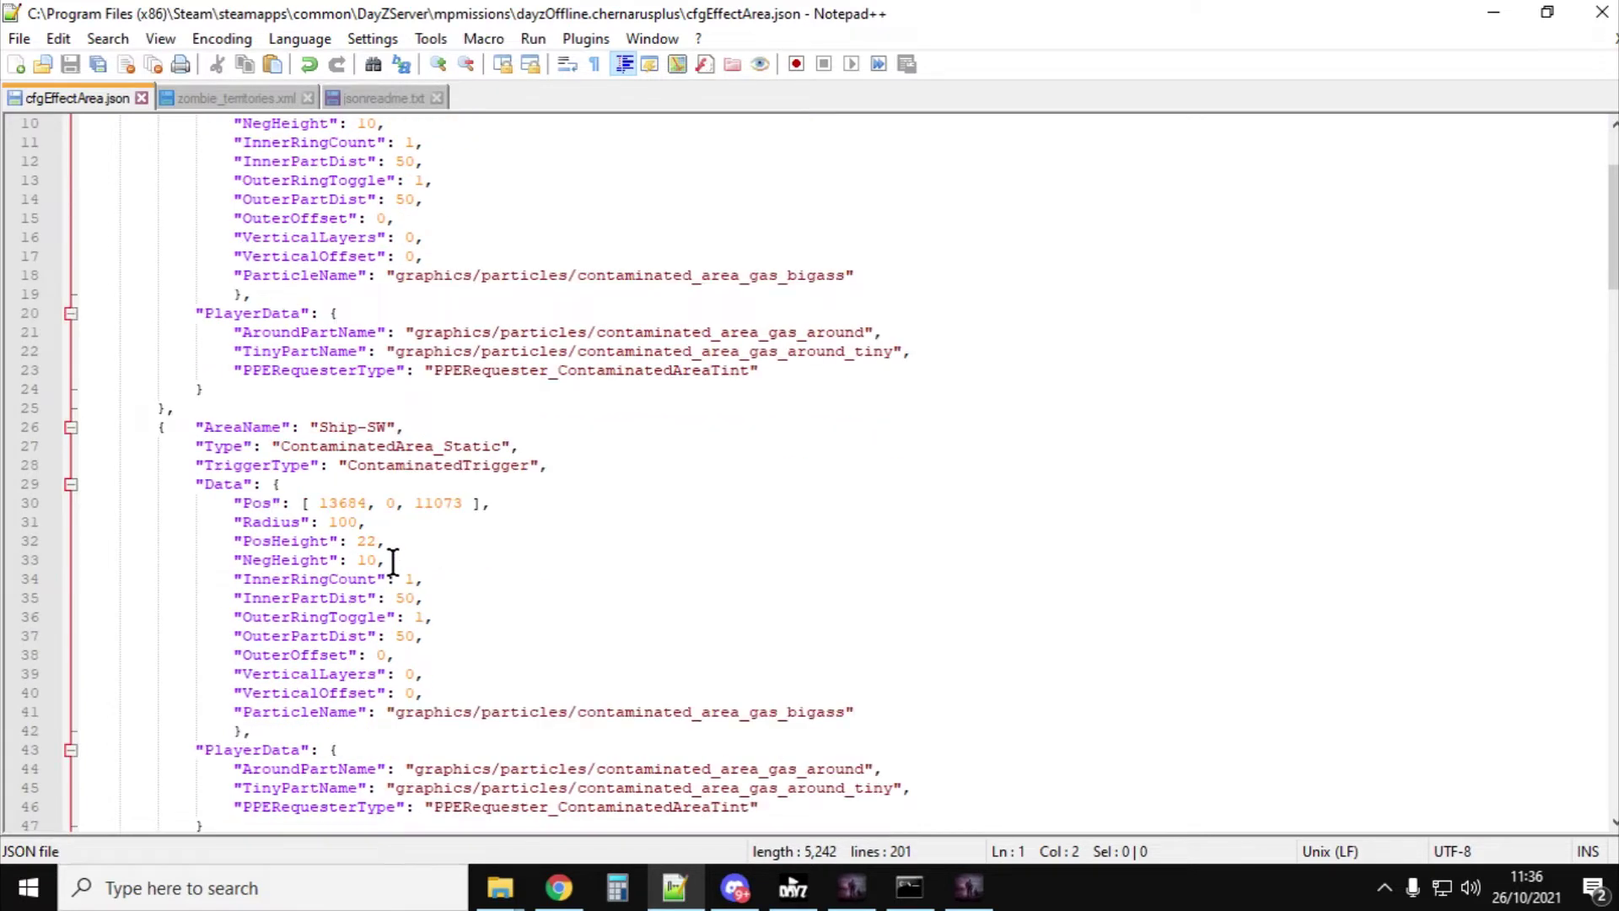
click(172, 448)
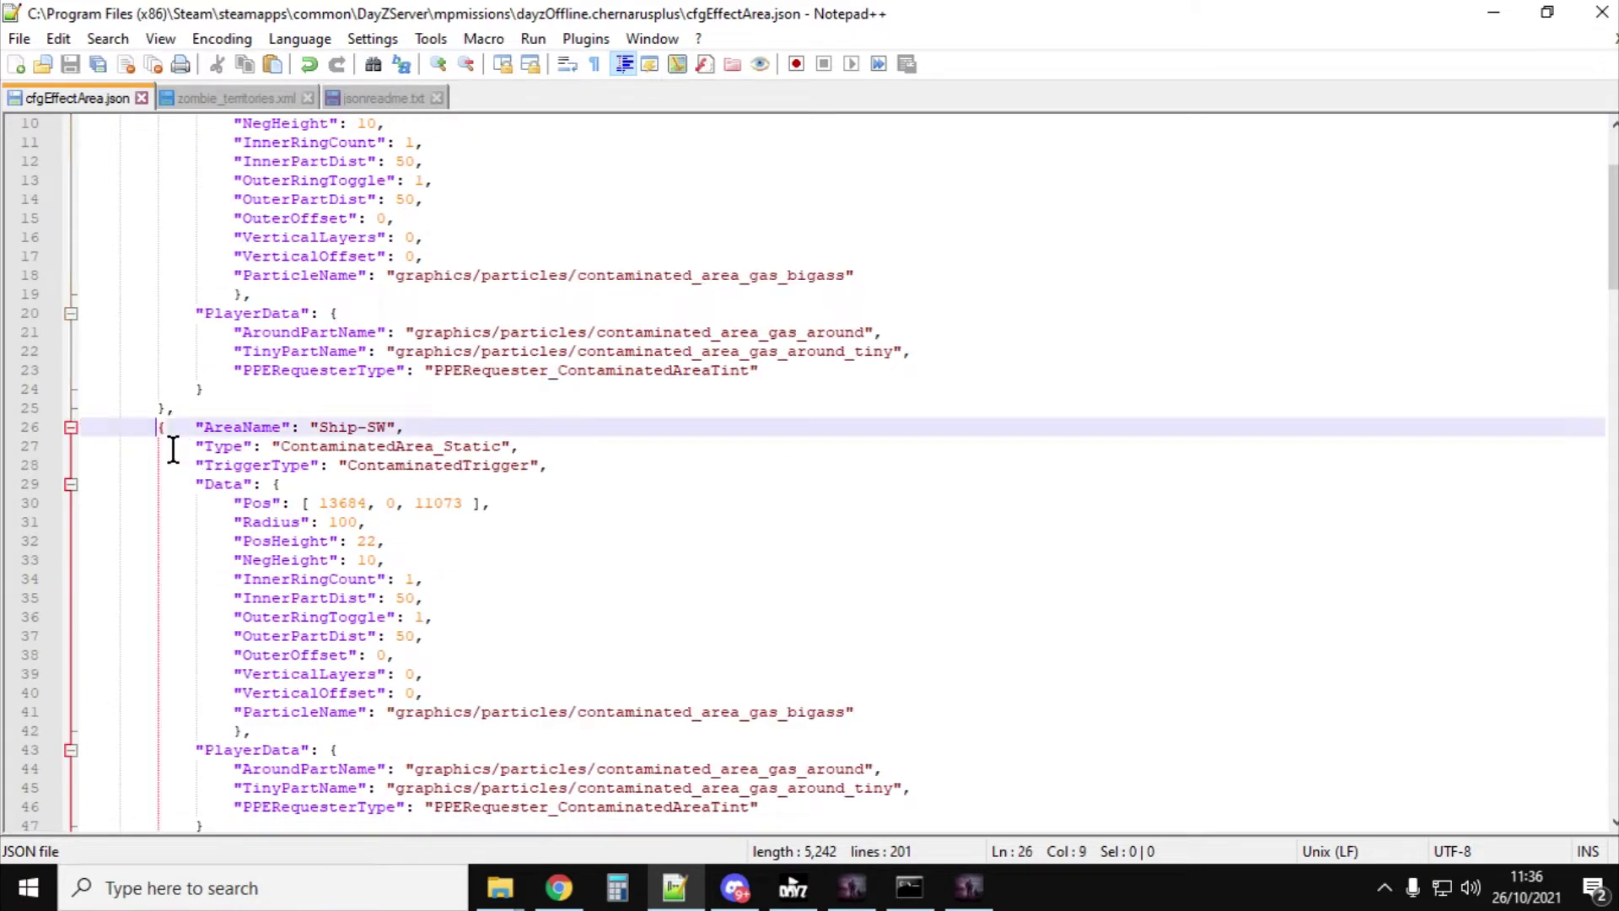
drag(172, 450, 194, 447)
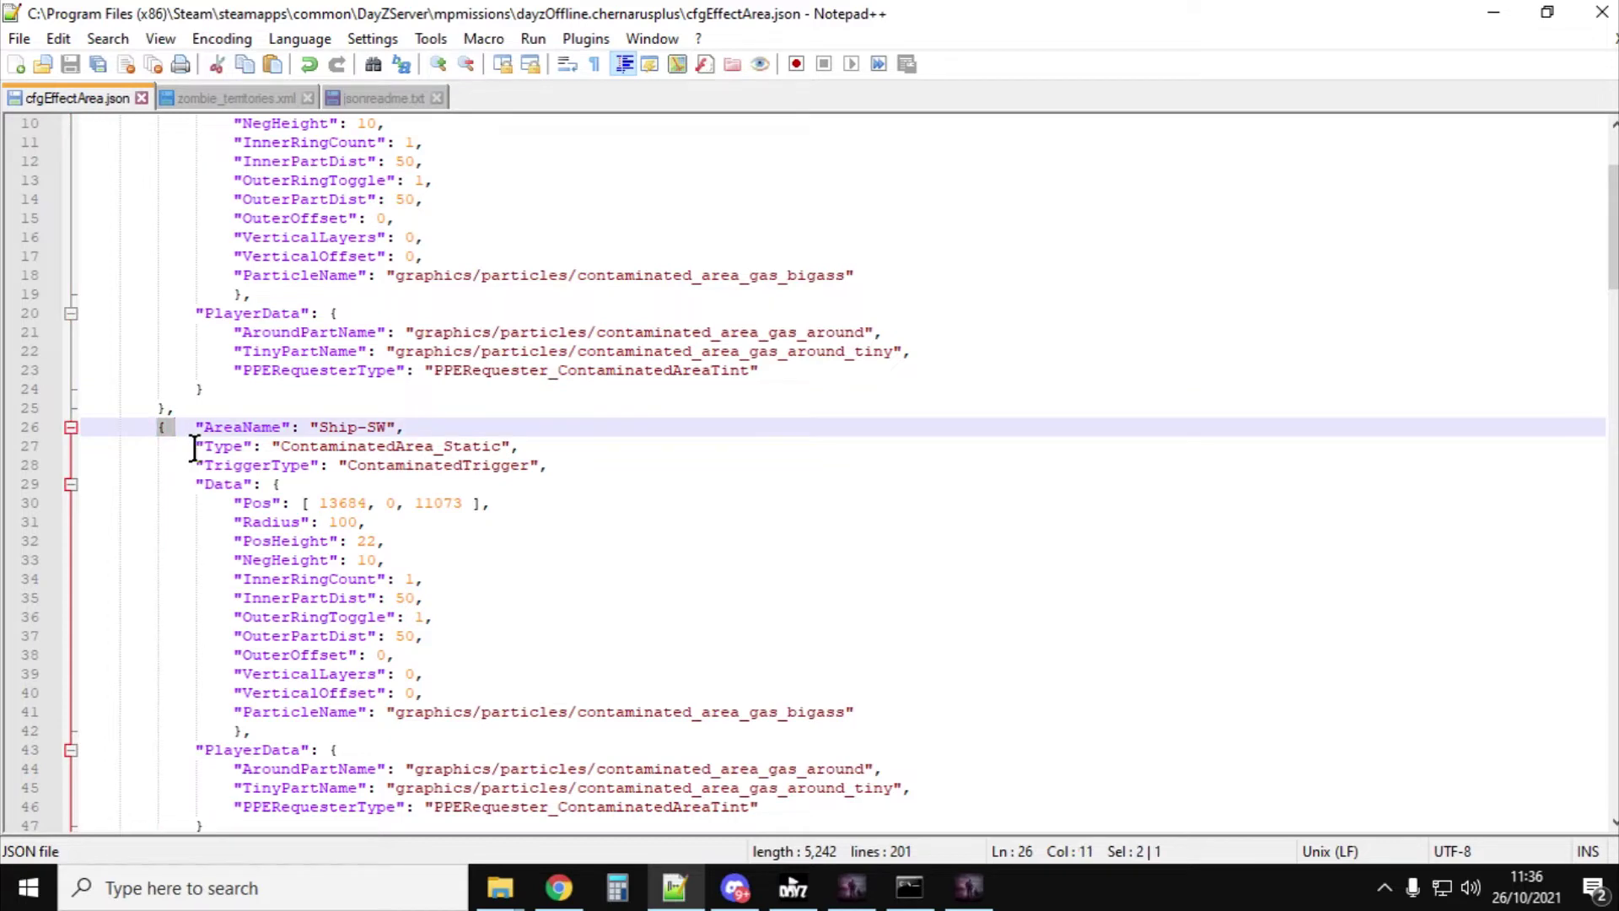
drag(193, 449, 344, 739)
scroll(264, 463, down, 2)
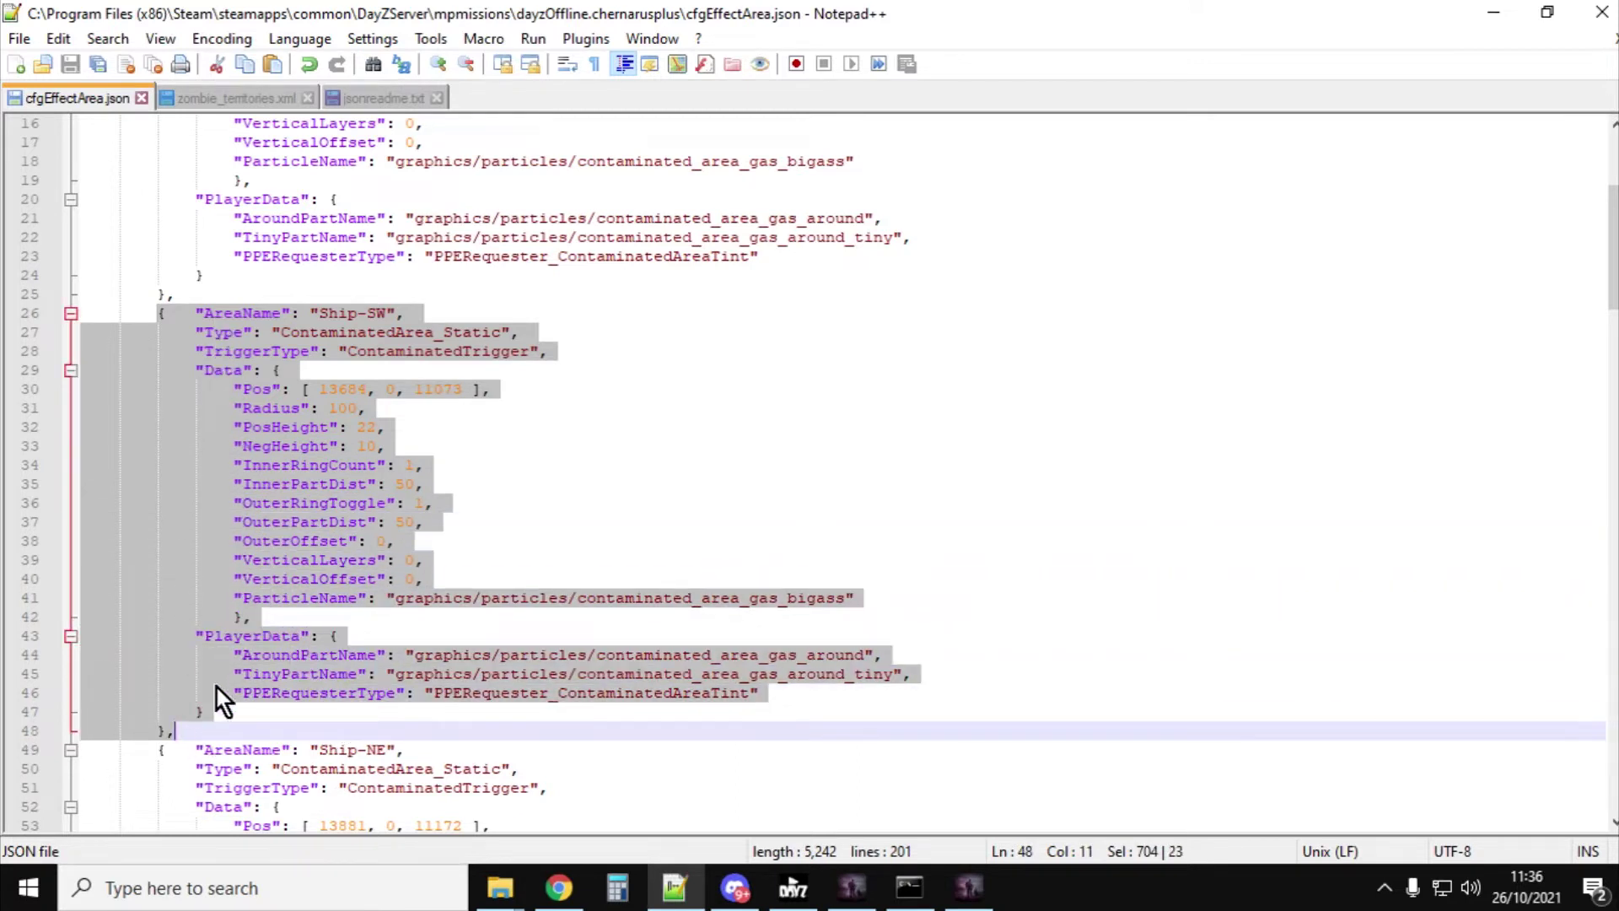
right_click(241, 465)
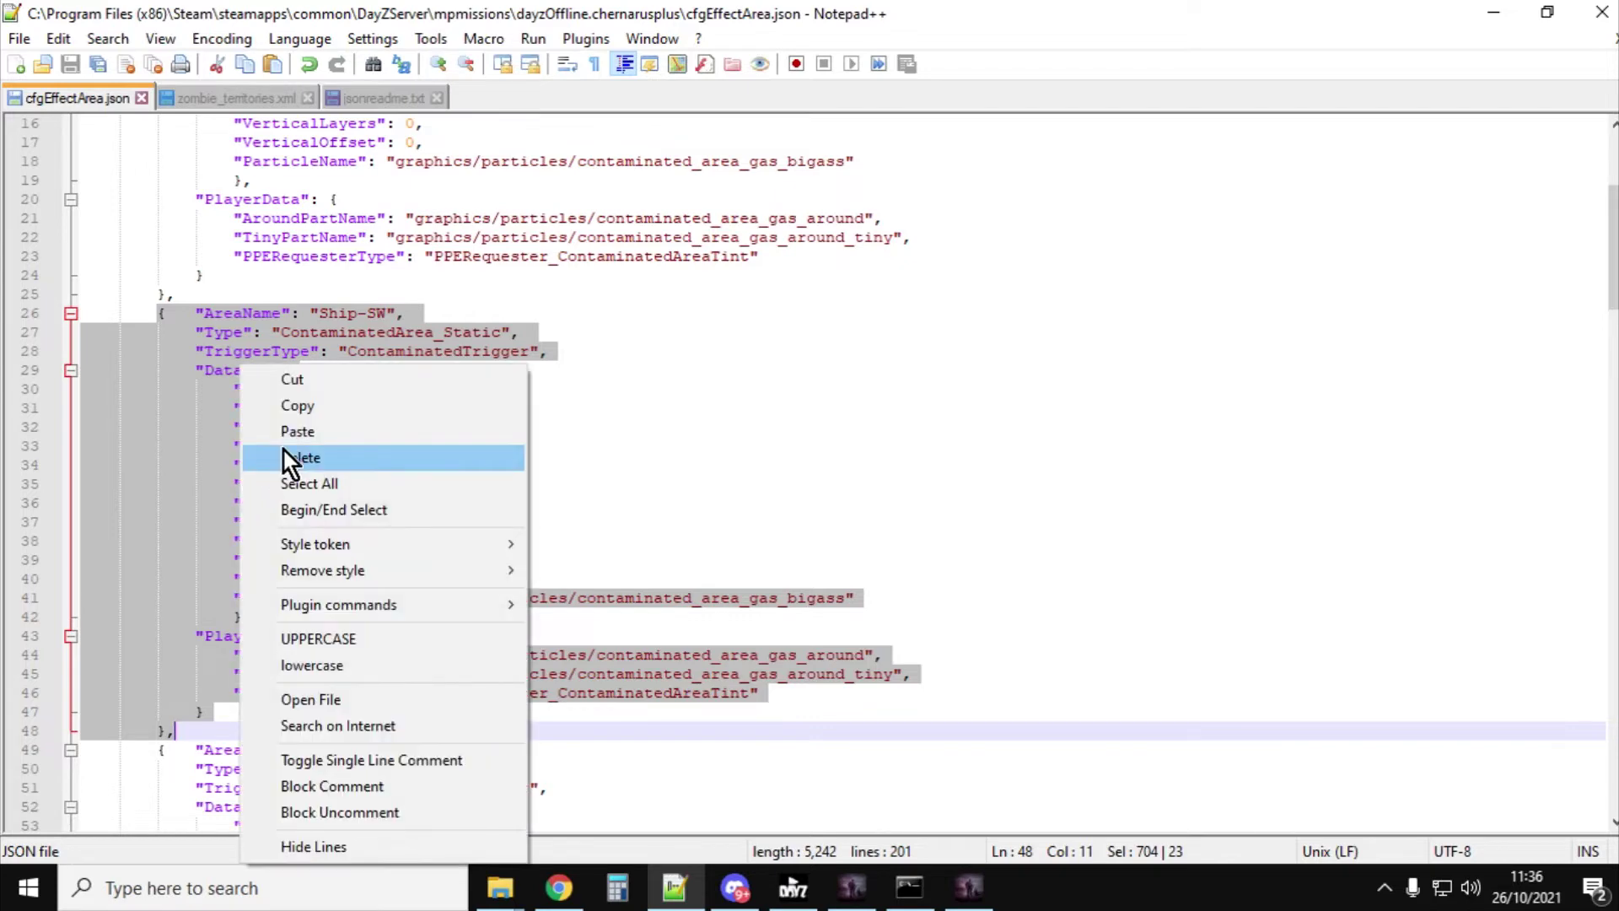
click(311, 411)
Step: Paste the copied Ship-SW block on a new line right after "Areas": [
scroll(657, 494, up, 5)
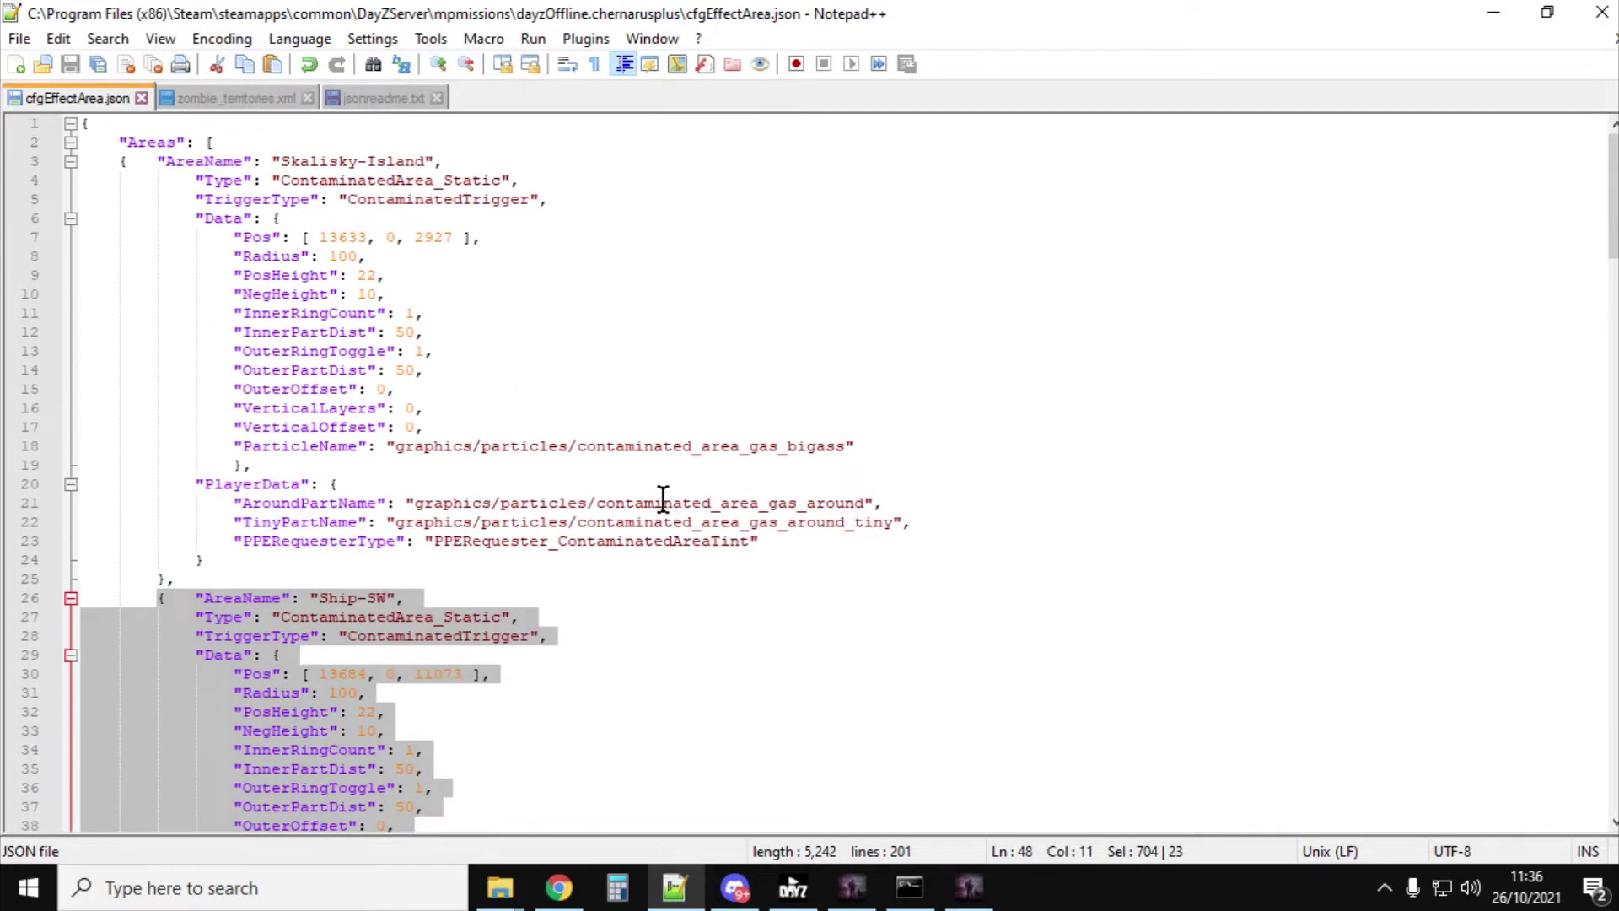
click(255, 151)
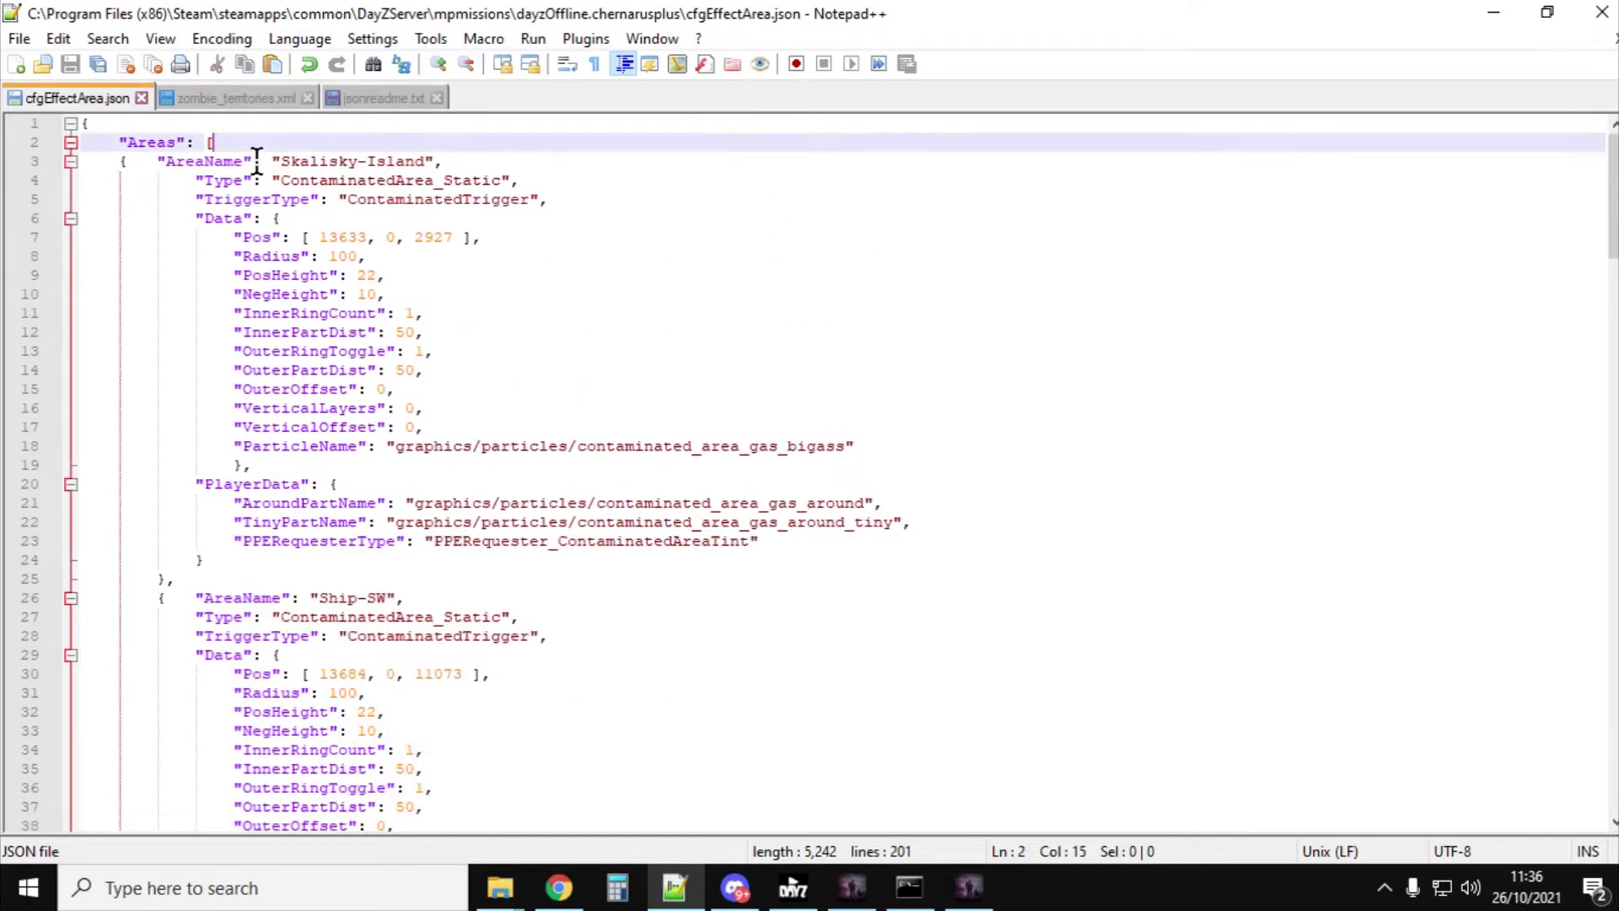
key(Return)
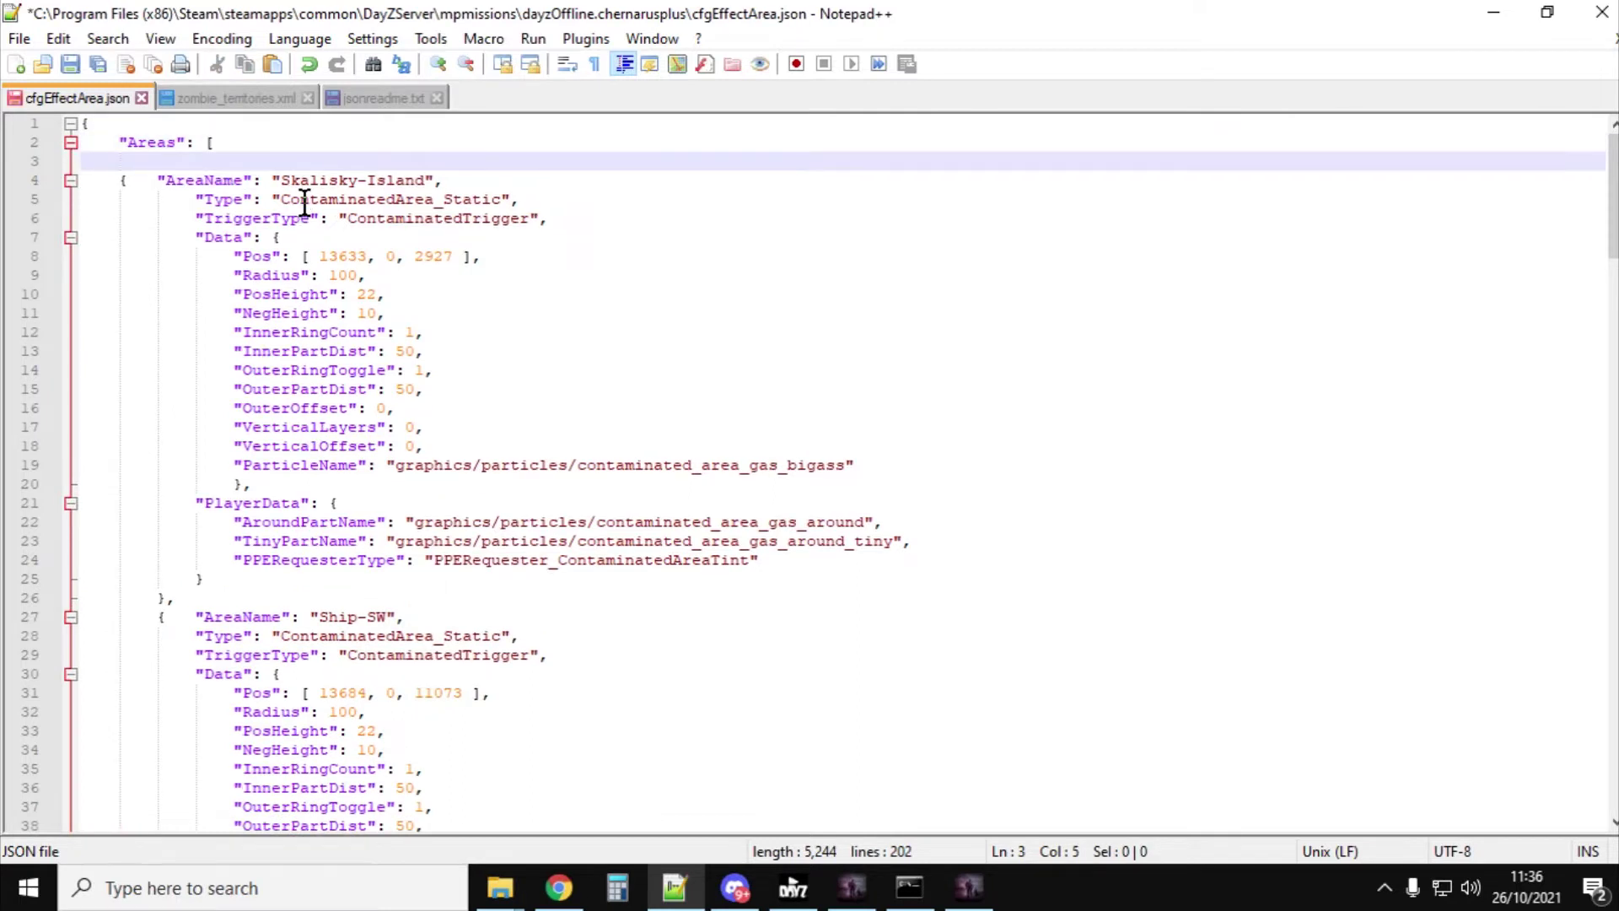
right_click(166, 162)
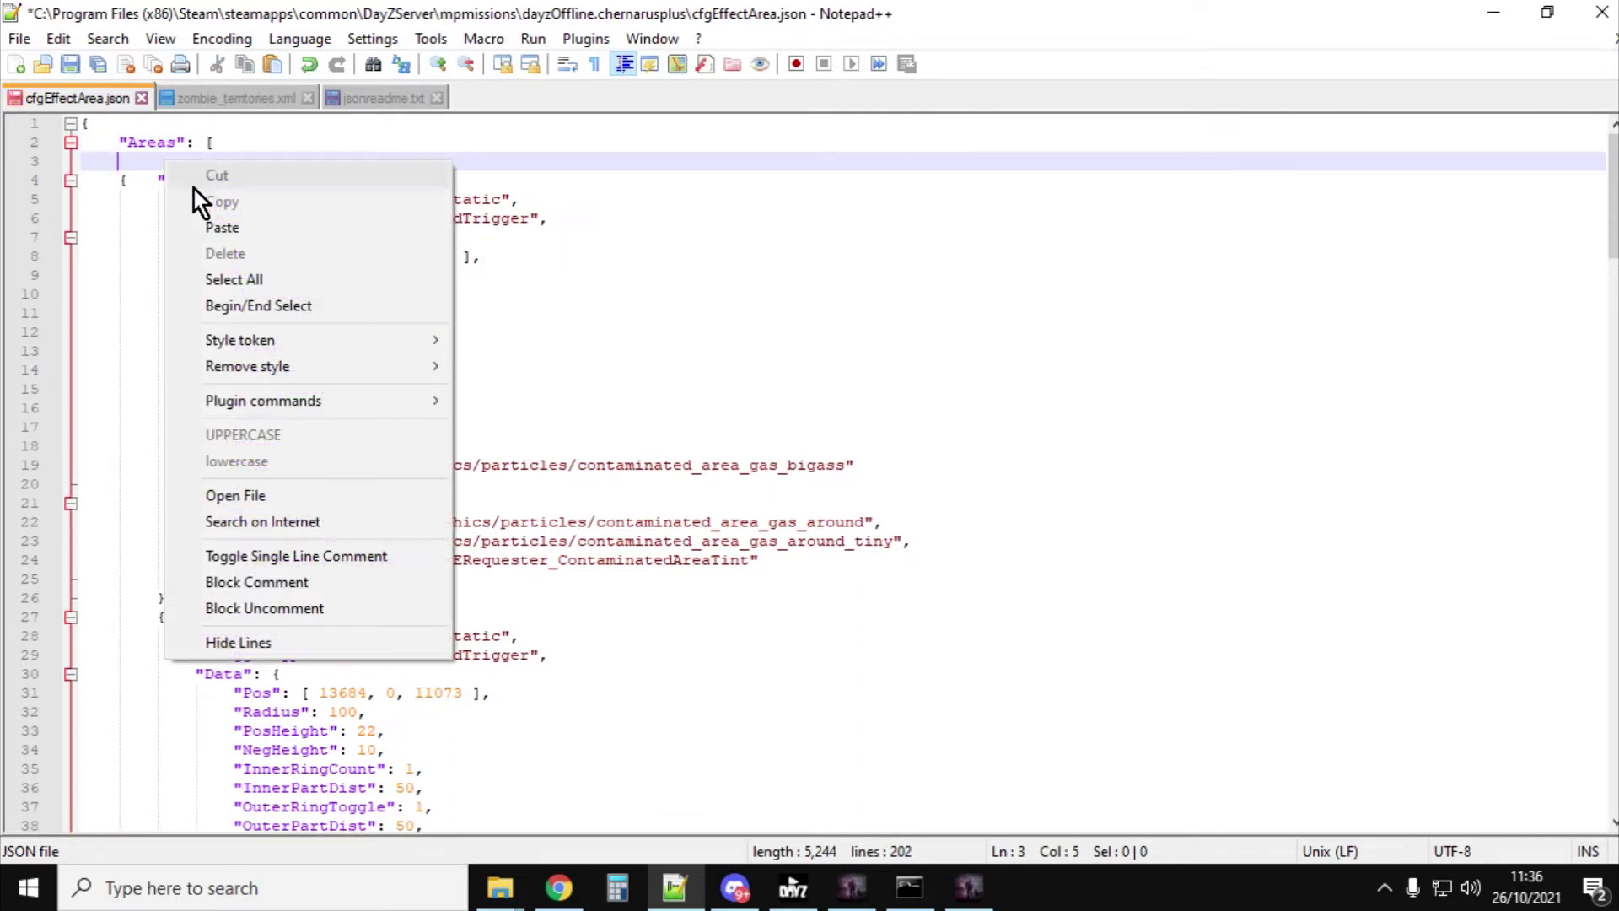
click(223, 227)
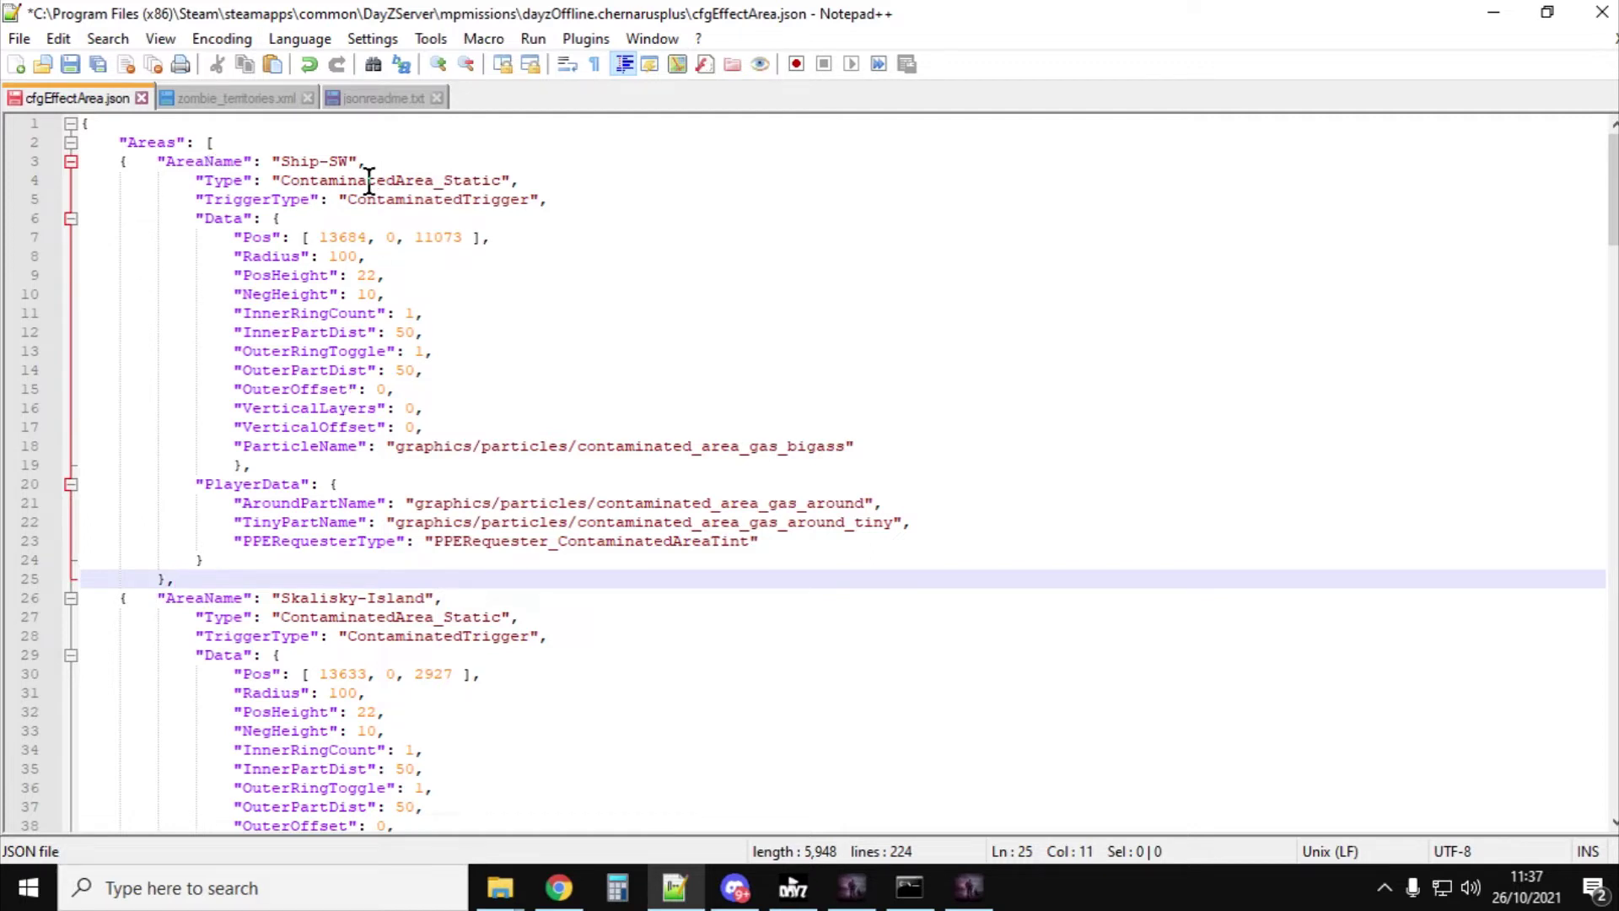
click(349, 161)
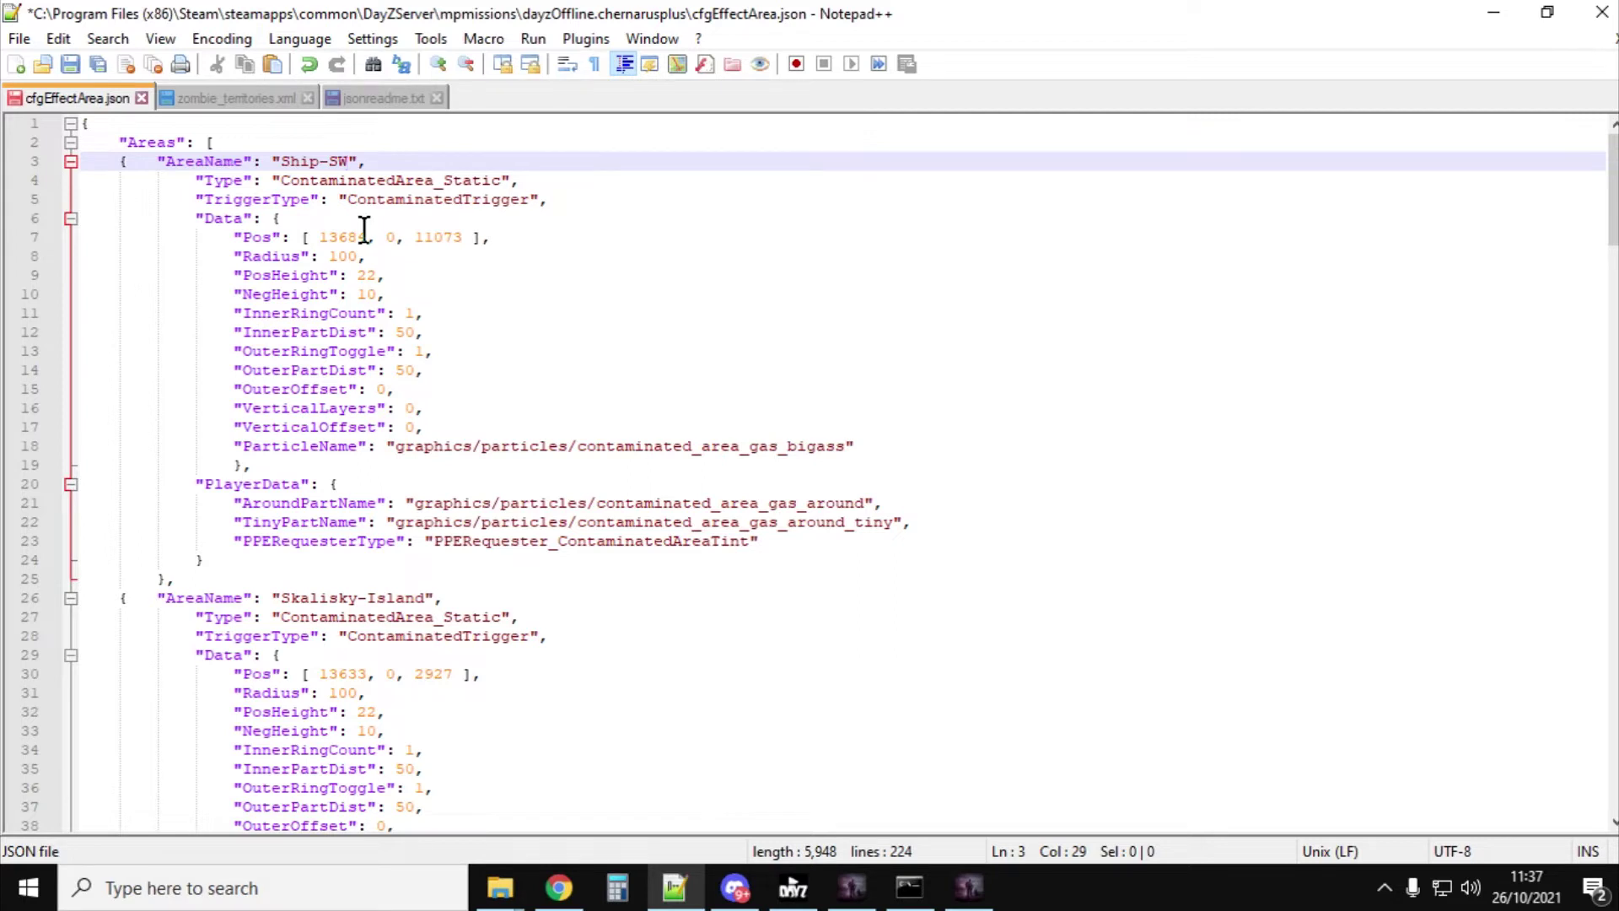
Step: Rename the duplicated entry to Skalisky-Island-2, correcting the typed misspelling
key(BackSpace)
key(BackSpace)
key(BackSpace)
key(BackSpace)
key(BackSpace)
key(BackSpace)
key(BackSpace)
text(Sklalisky-Island)
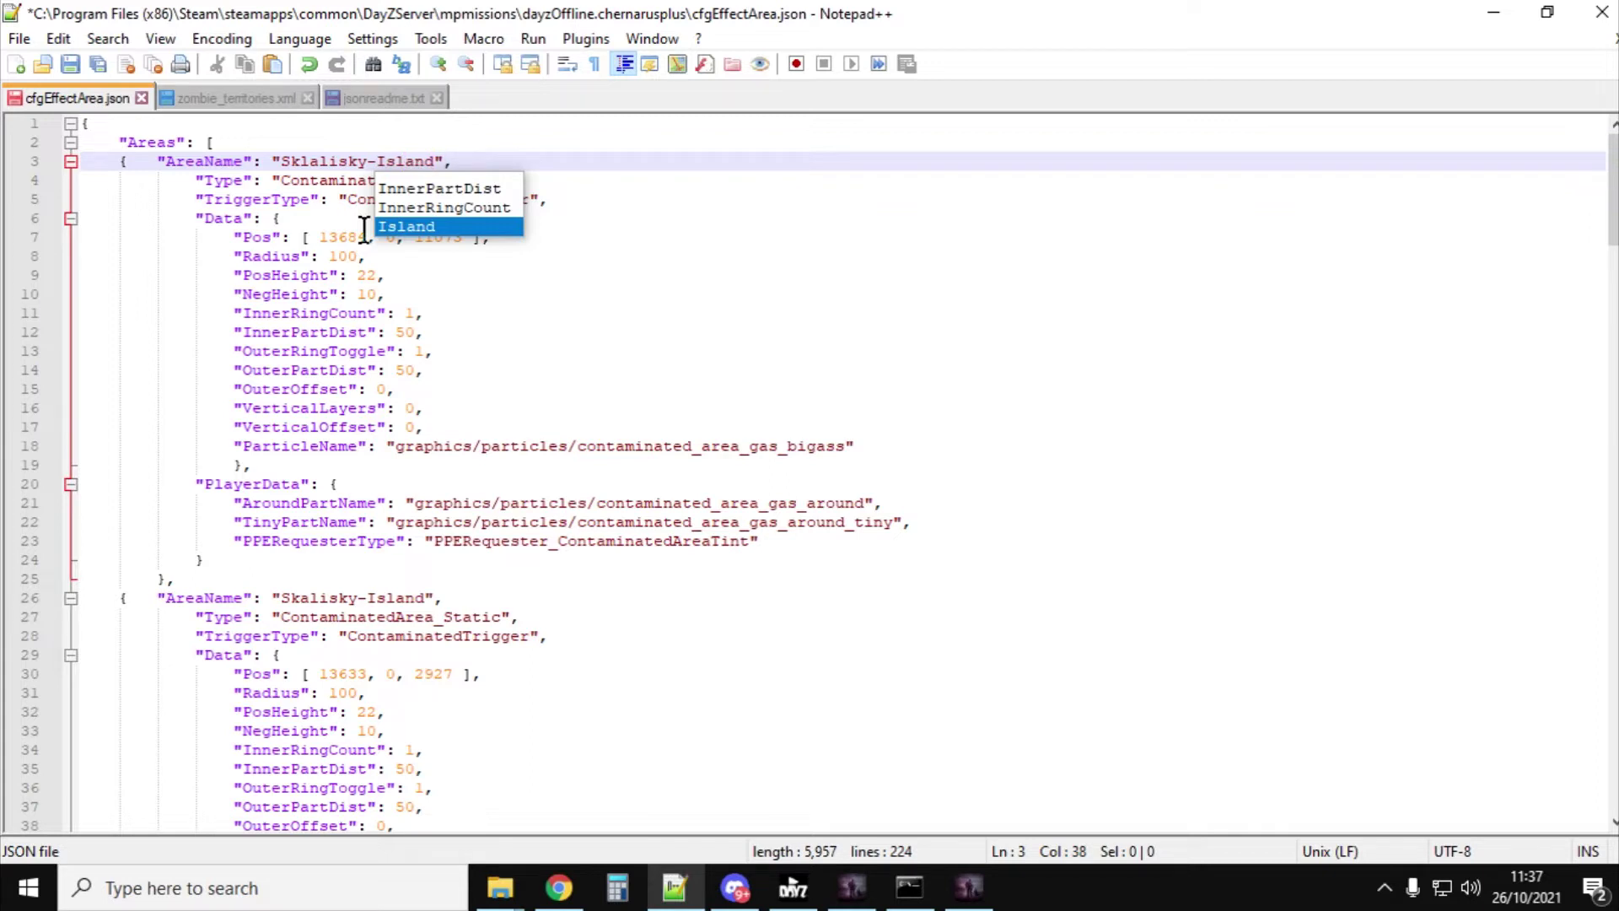
text(-2)
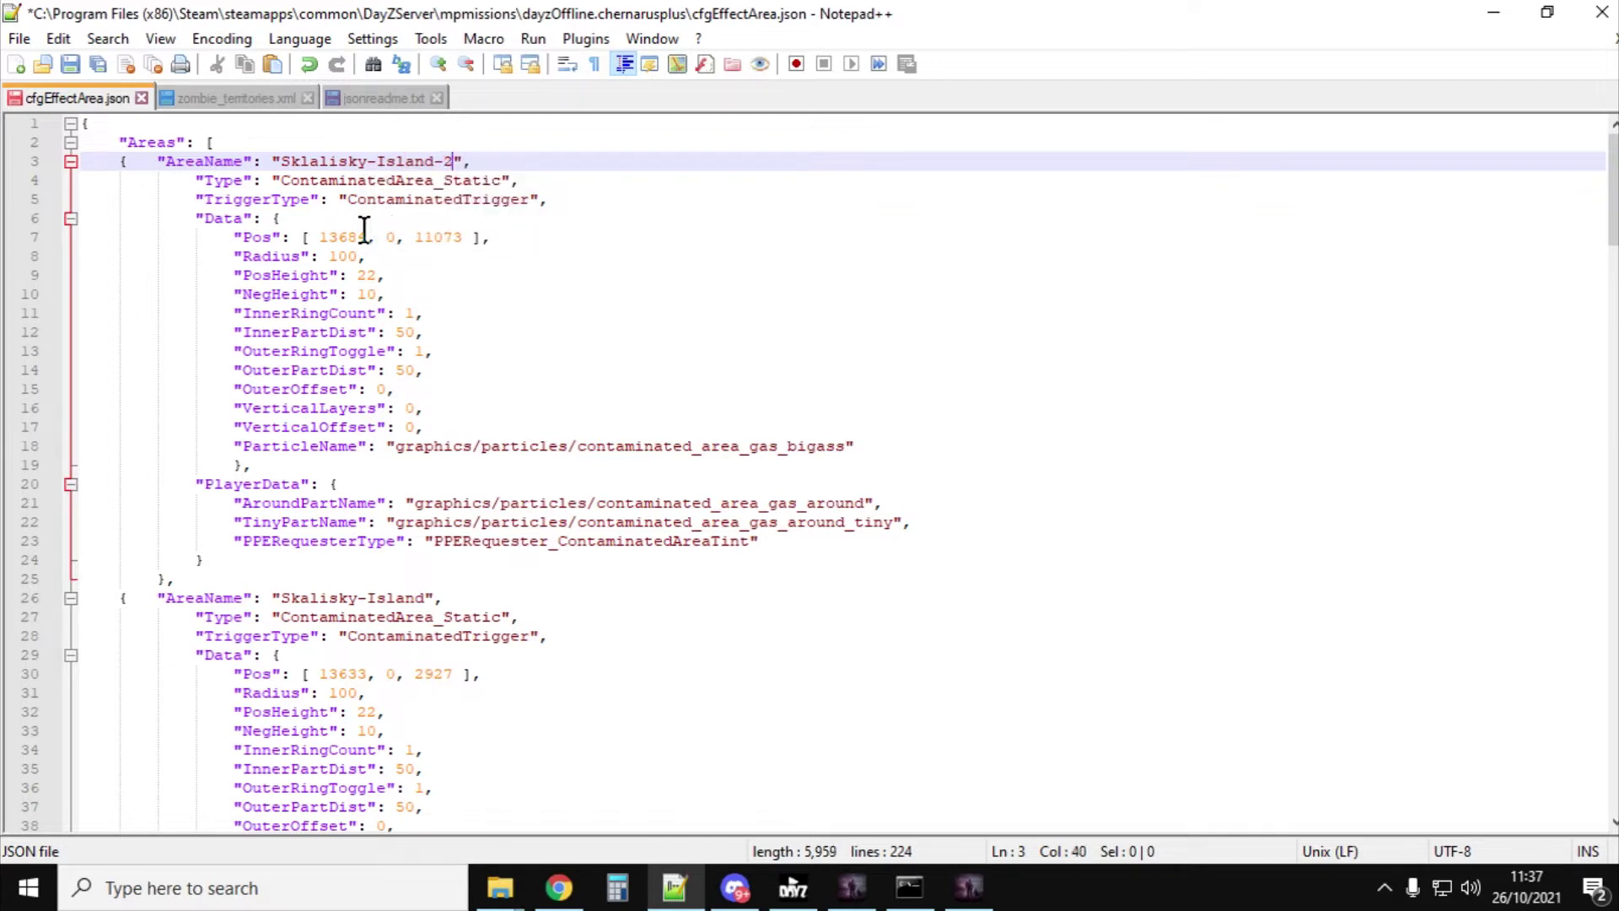
click(435, 179)
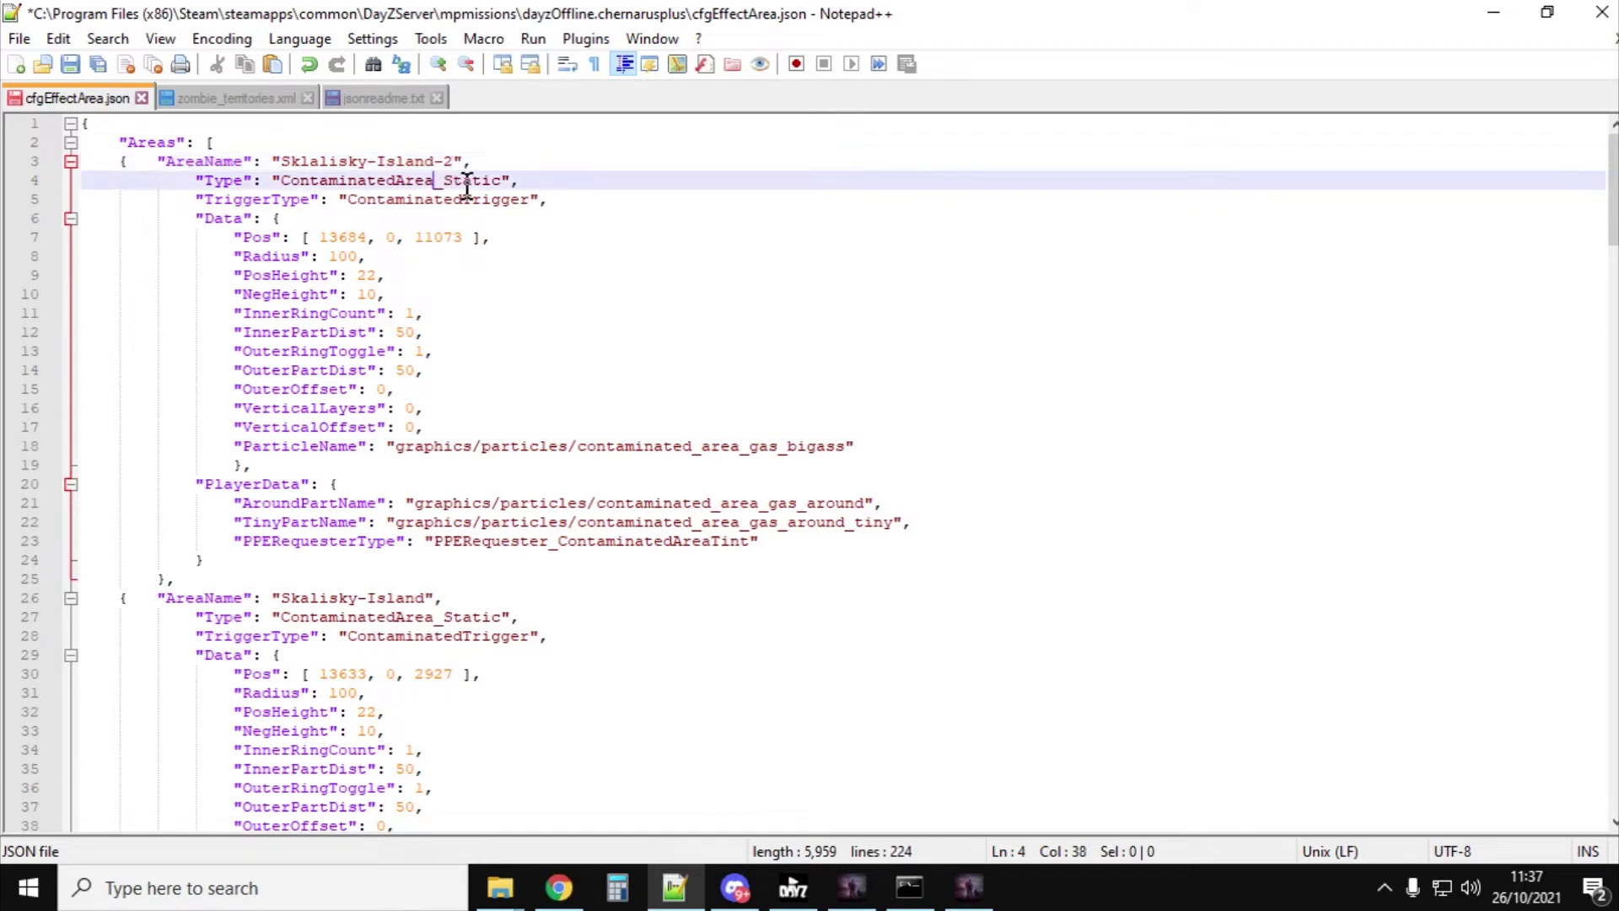
click(426, 161)
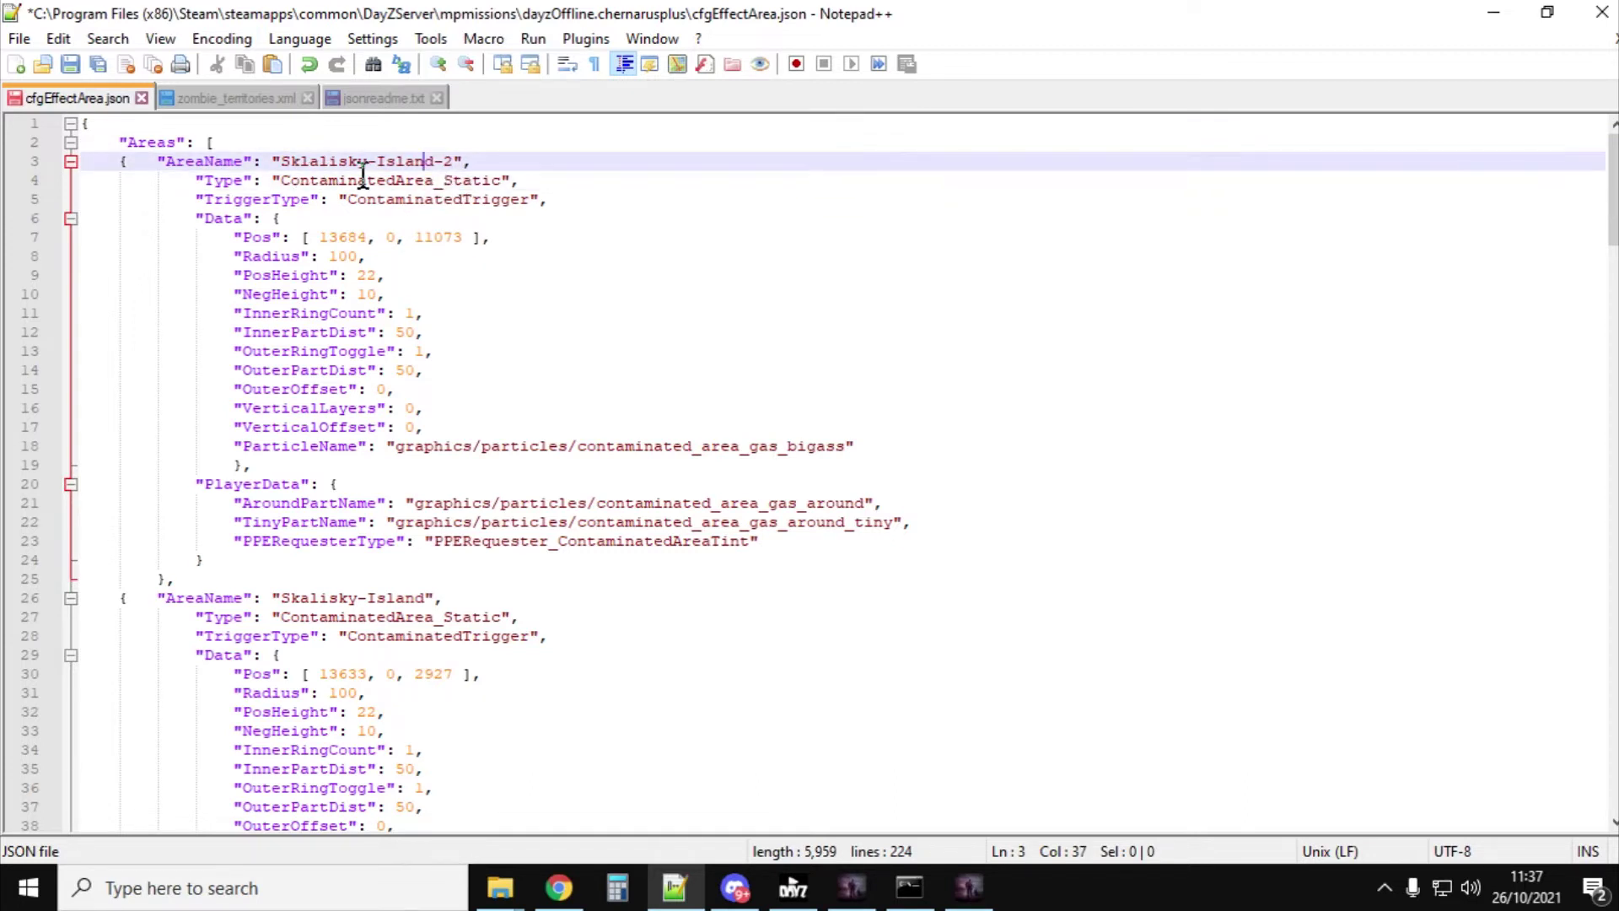
click(417, 167)
Step: Check the entry's Type and TriggerType lines and select the Pos value 13684, 0, 11073
click(274, 204)
click(432, 182)
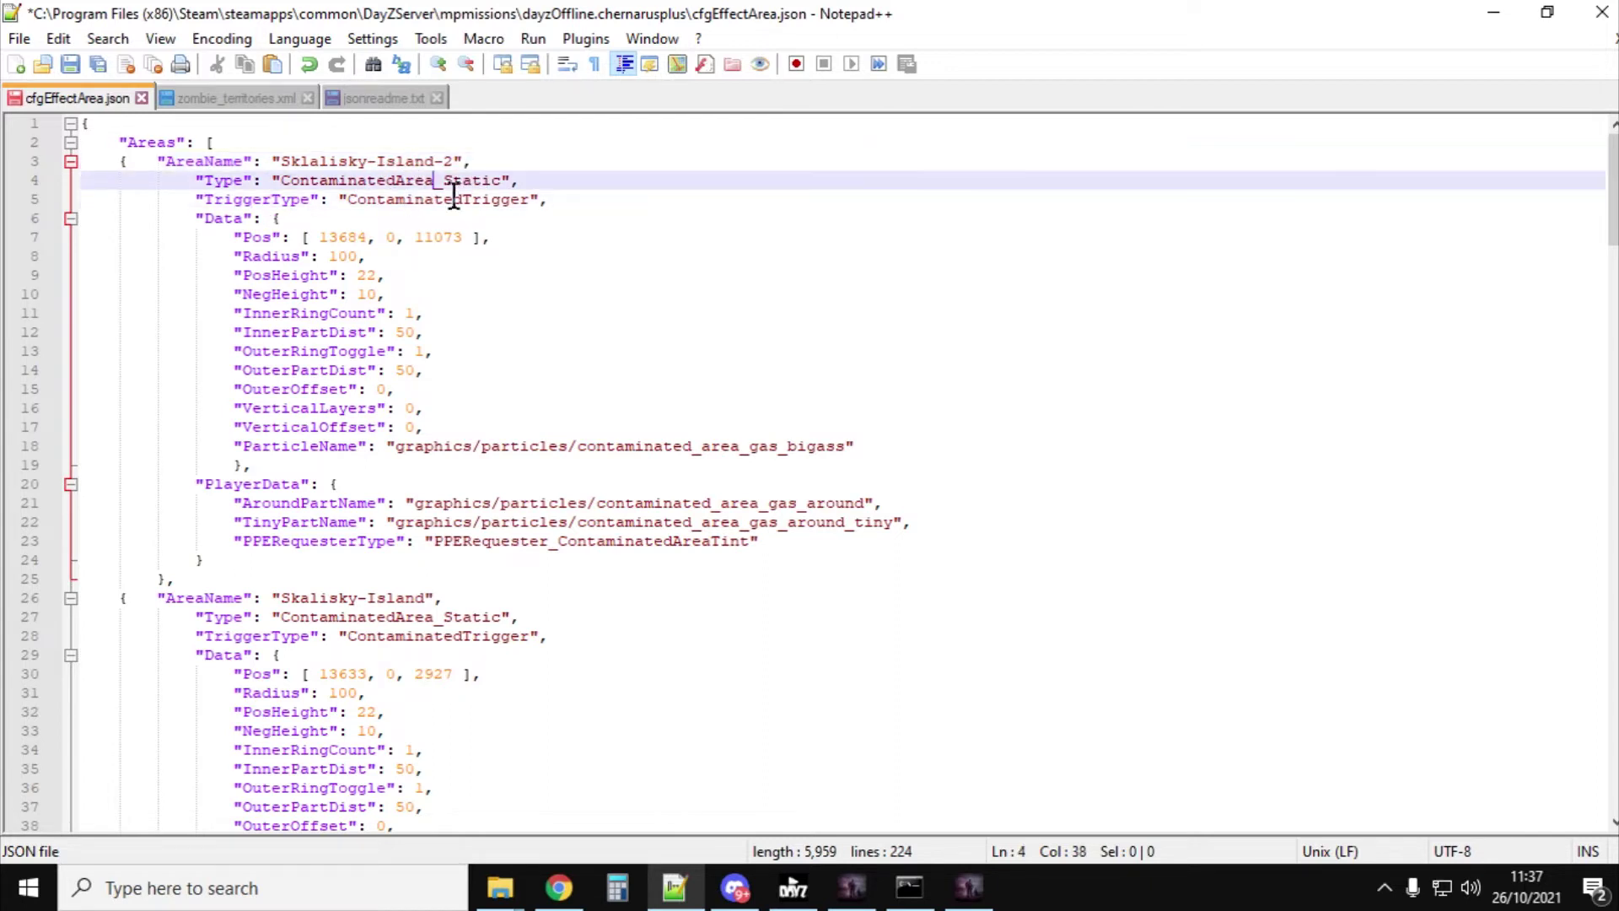
click(571, 209)
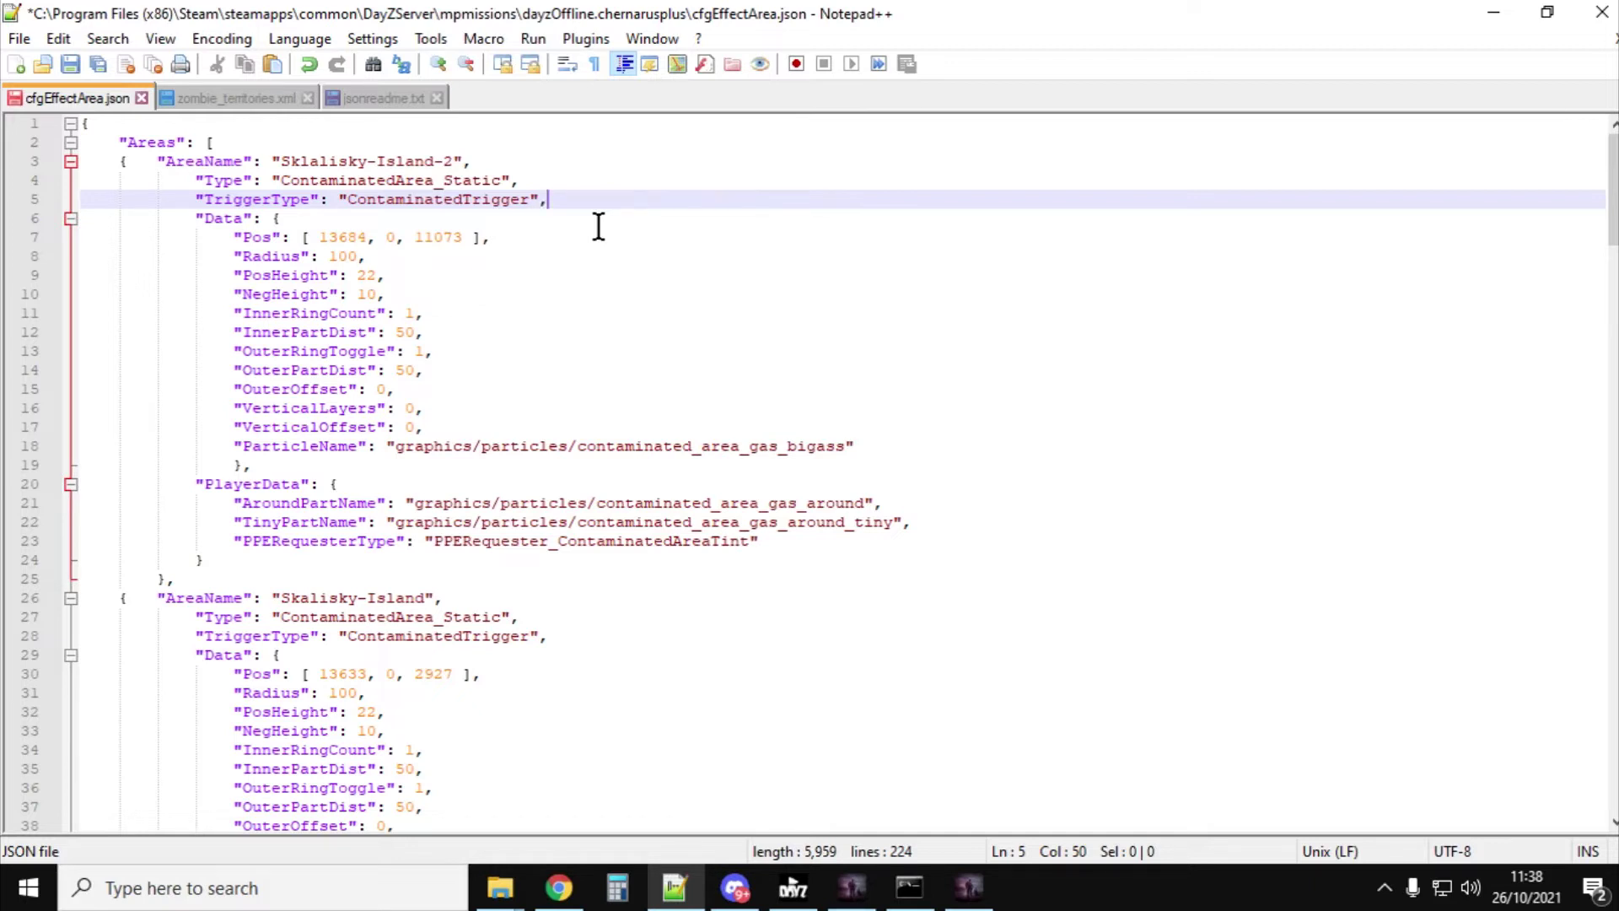
scroll(597, 224, down, 1)
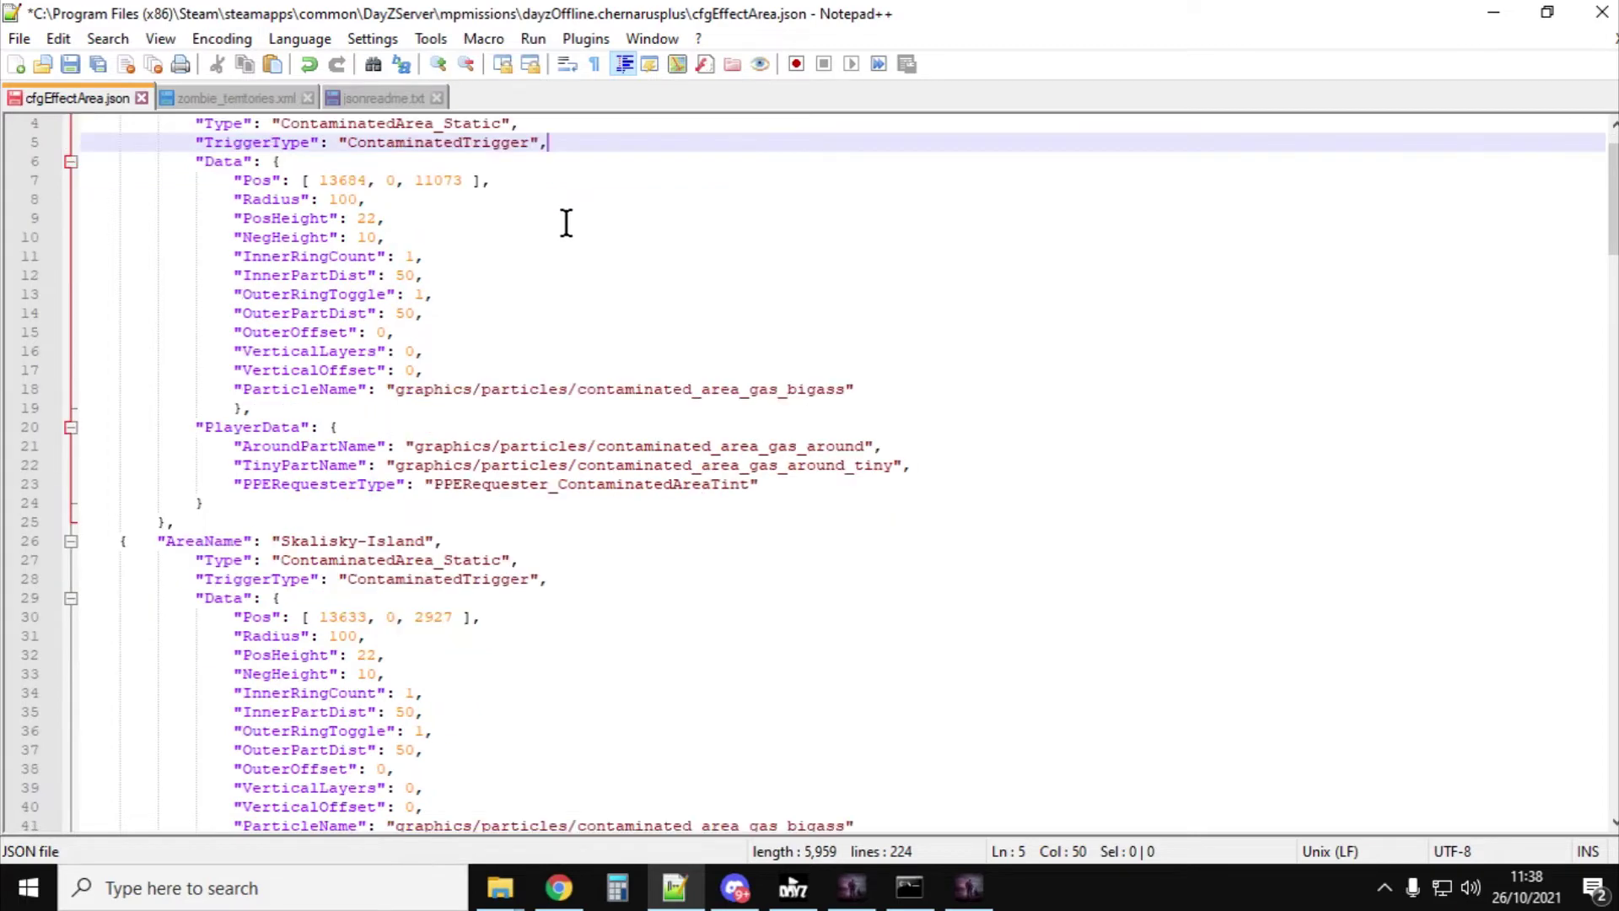
drag(535, 199, 235, 181)
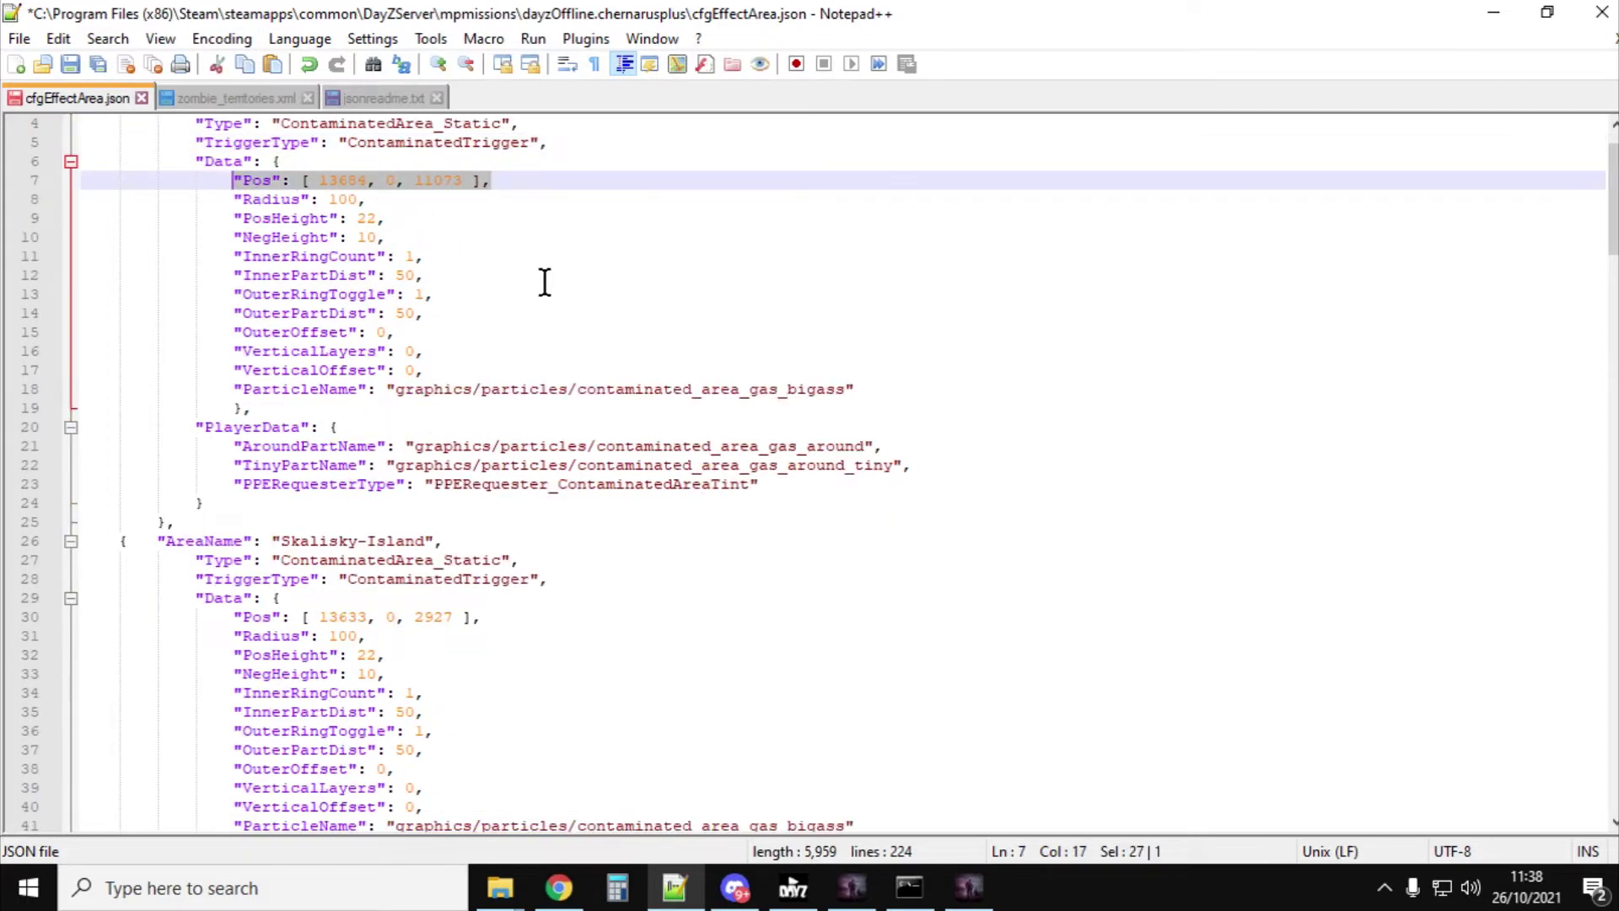
Step: Open the iZurvive map and pan the zoomed-out view across Chernarus
click(559, 887)
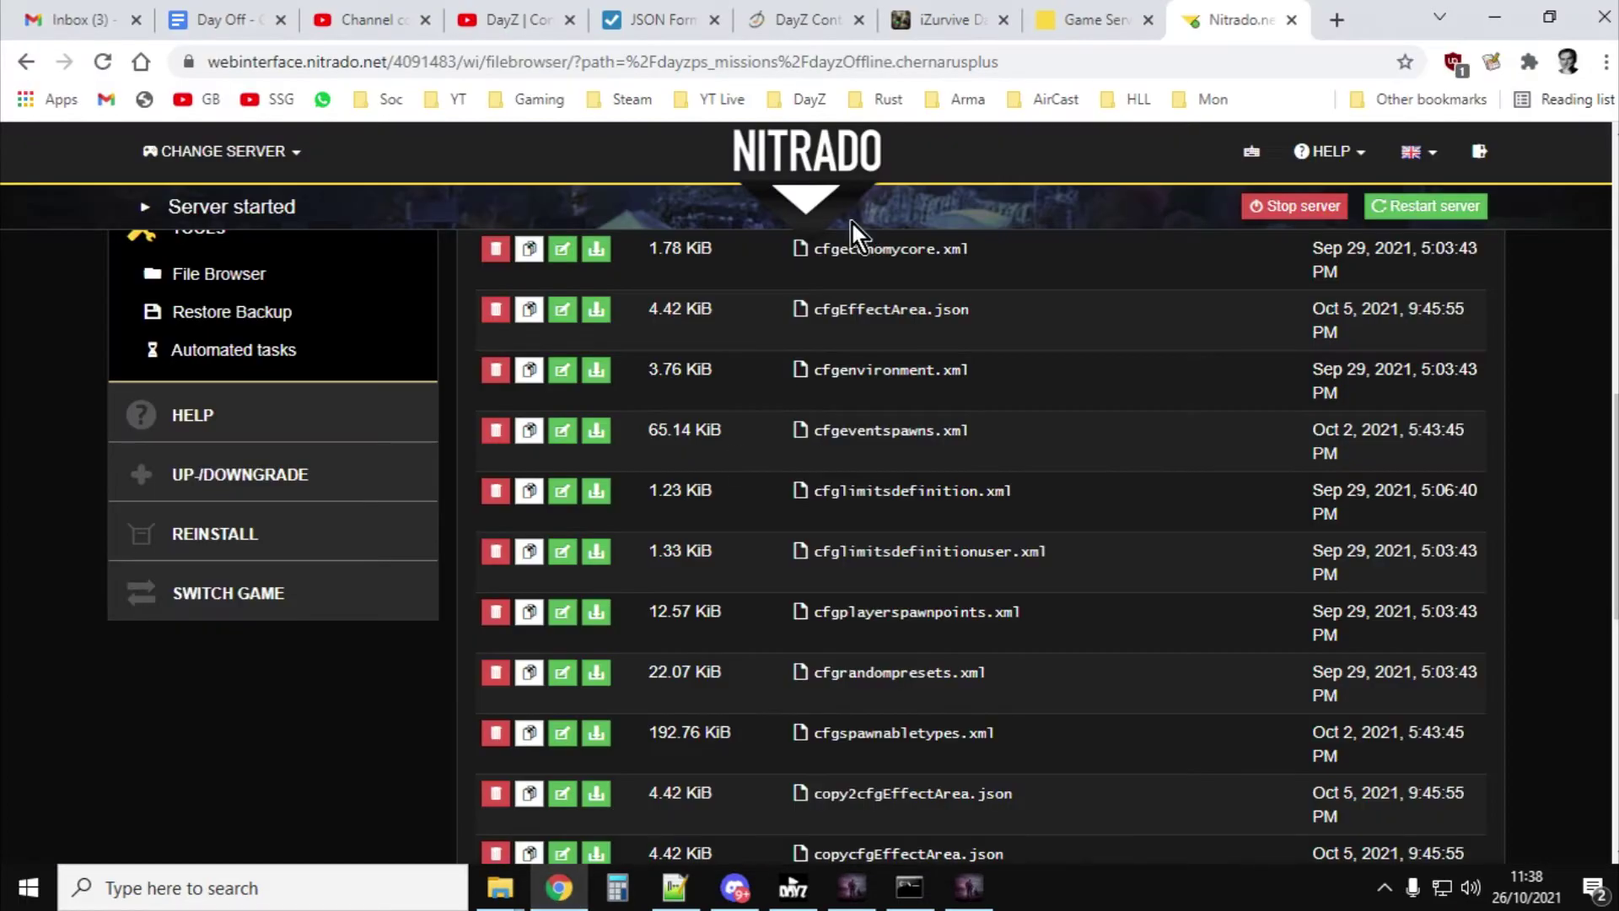
click(927, 21)
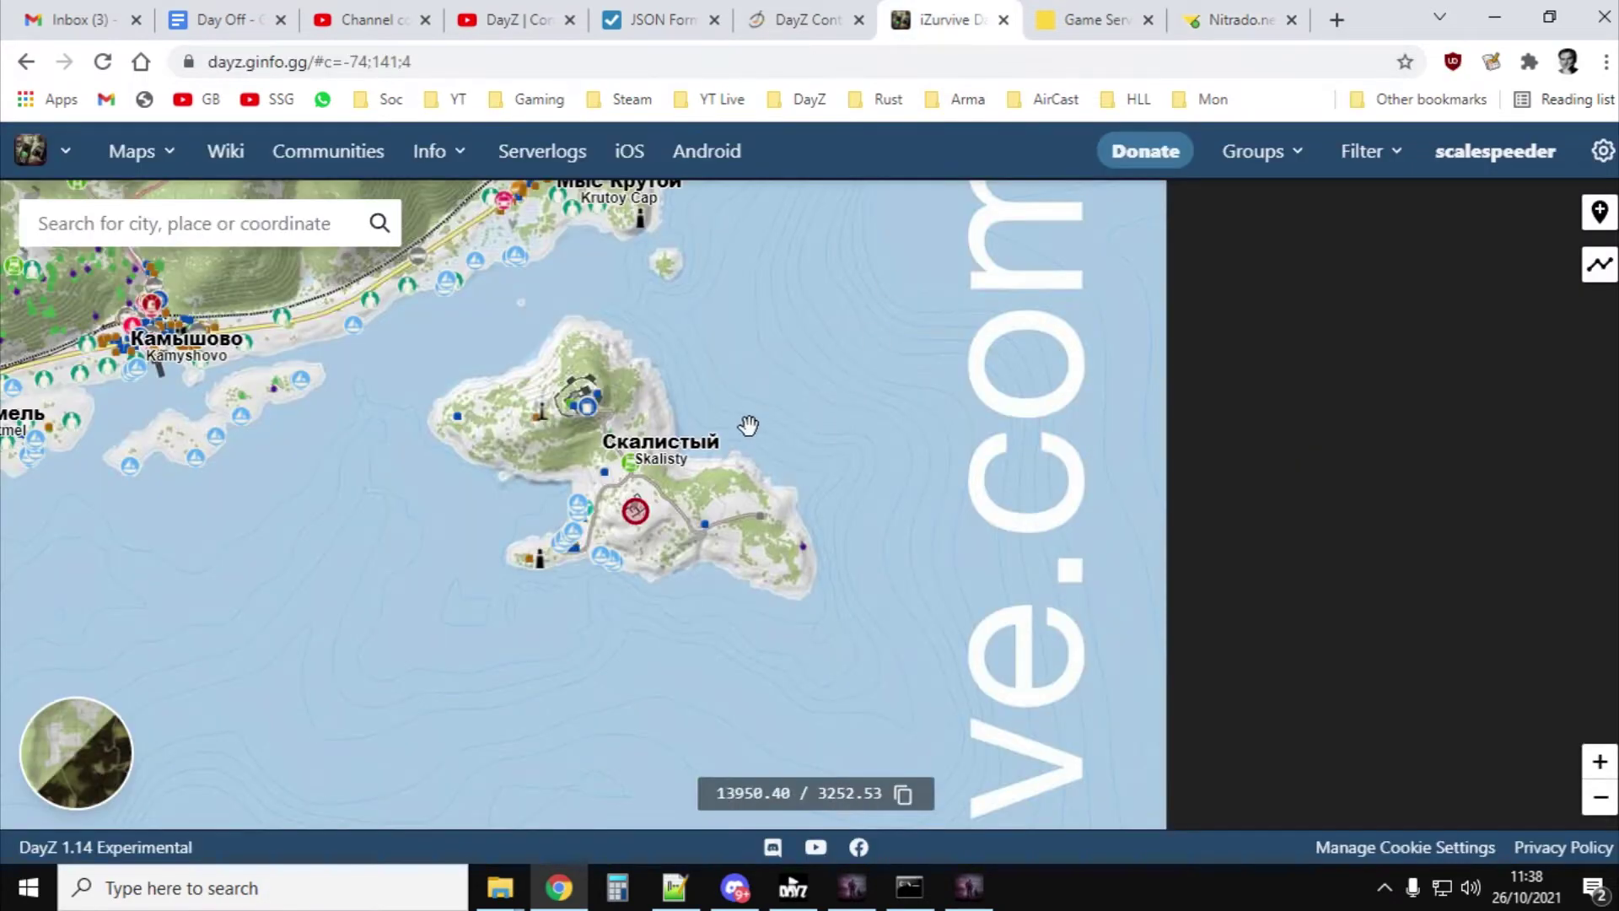
scroll(748, 425, up, 1)
scroll(748, 425, down, 1)
scroll(748, 425, down, 1)
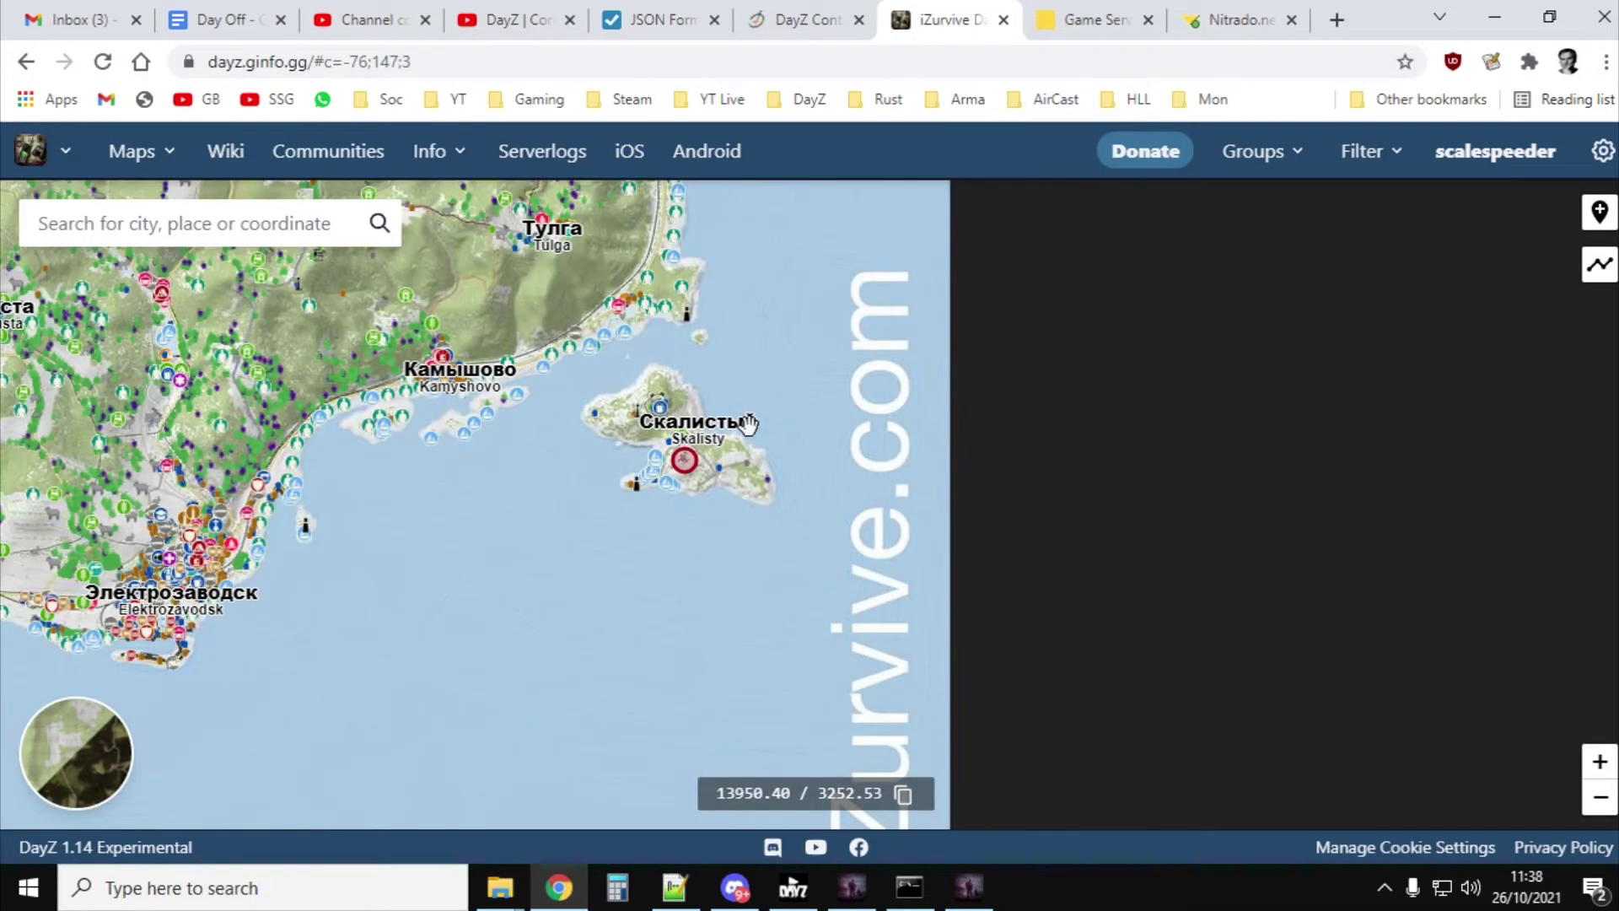
scroll(748, 425, down, 1)
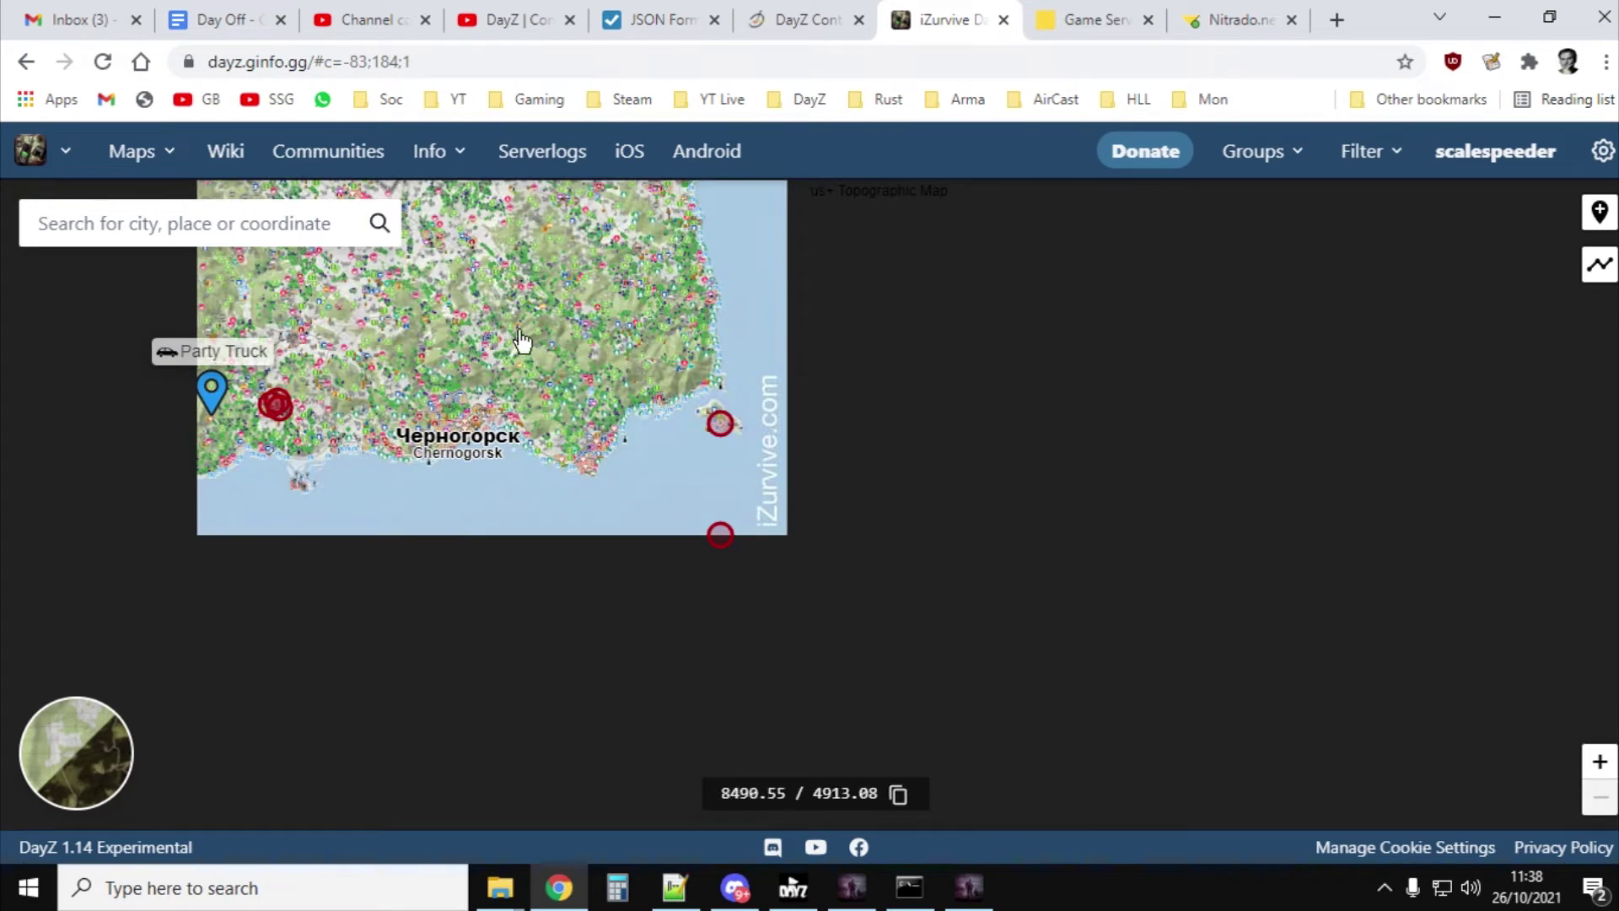
drag(523, 338, 547, 400)
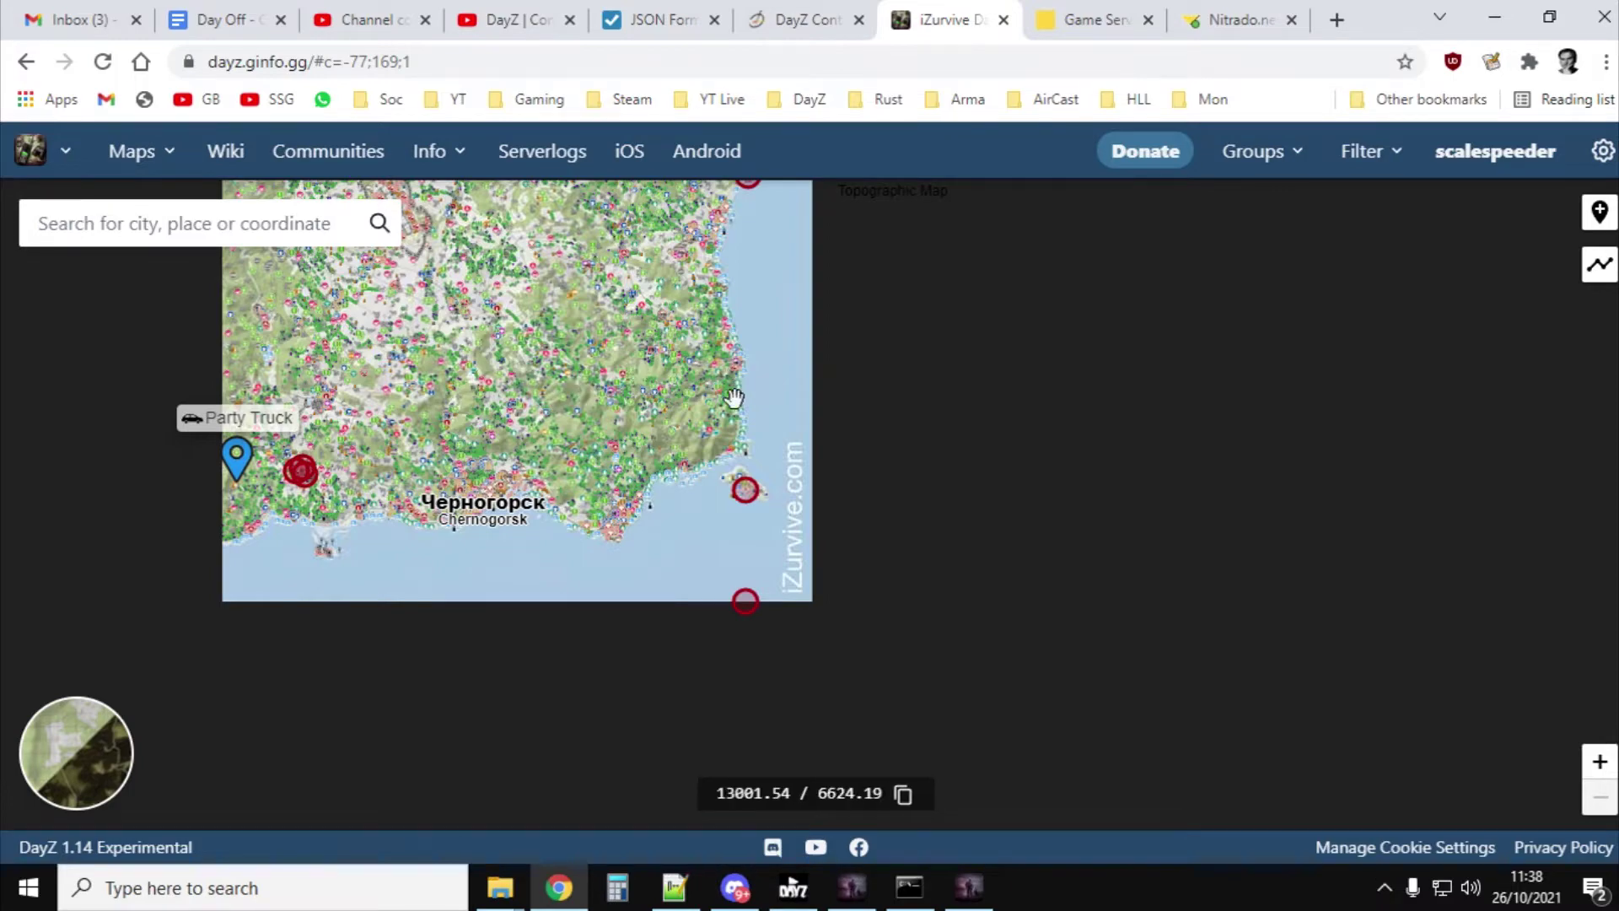
Step: Zoom into southern Skalisty island and copy the building's coordinates 13634.43 / 2972.53
scroll(729, 367, up, 1)
scroll(805, 550, up, 1)
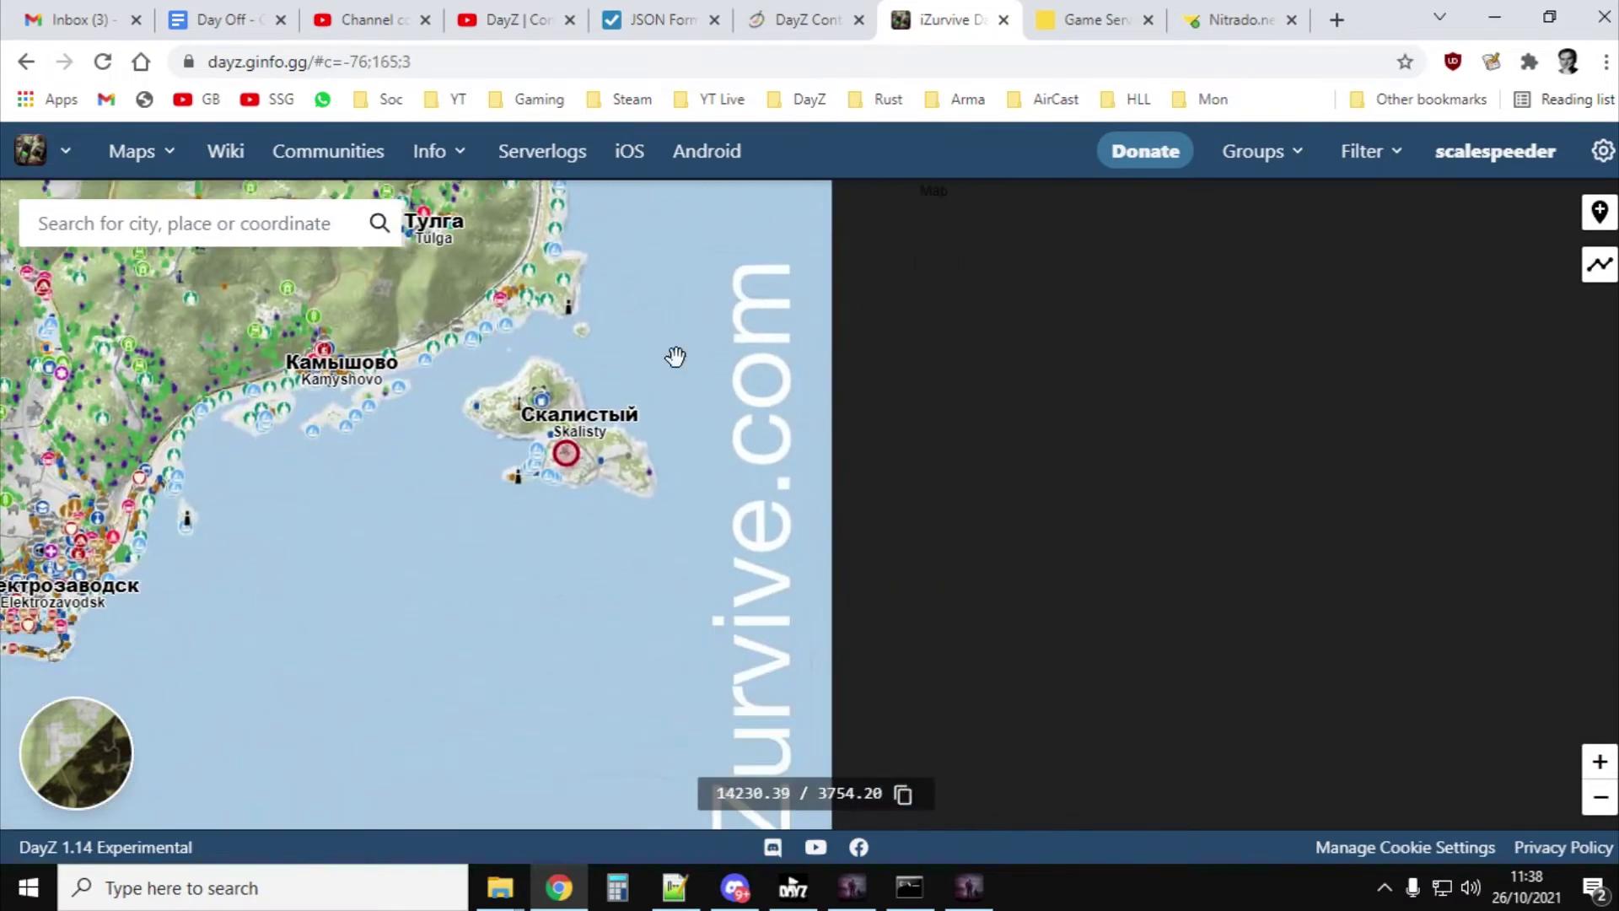
scroll(676, 356, up, 4)
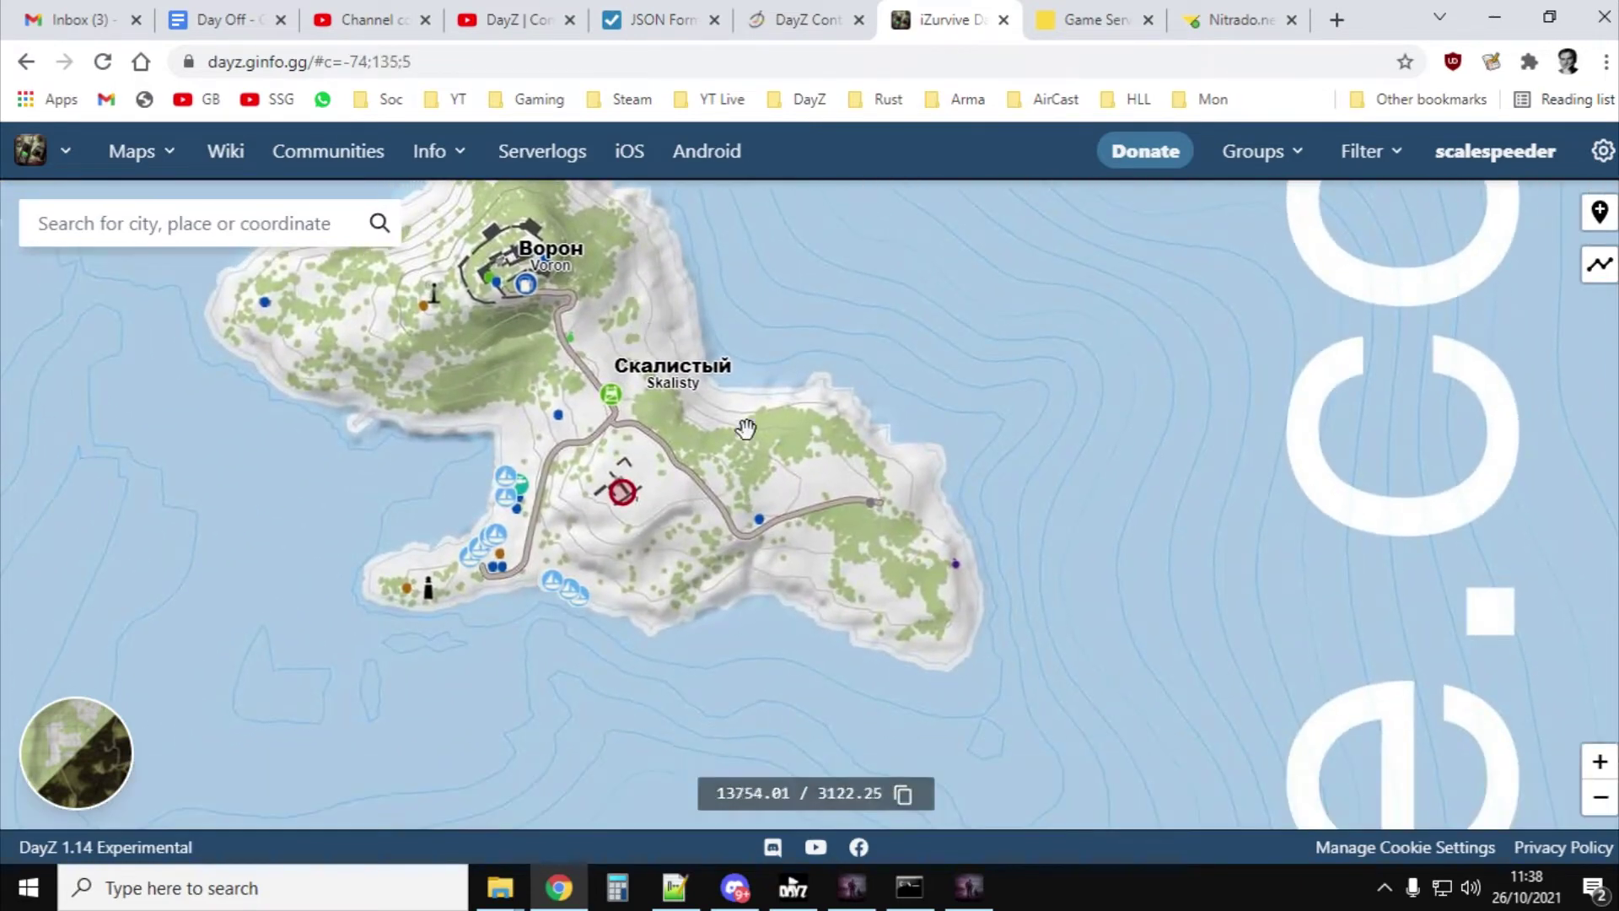
scroll(746, 428, up, 1)
drag(572, 474, 813, 349)
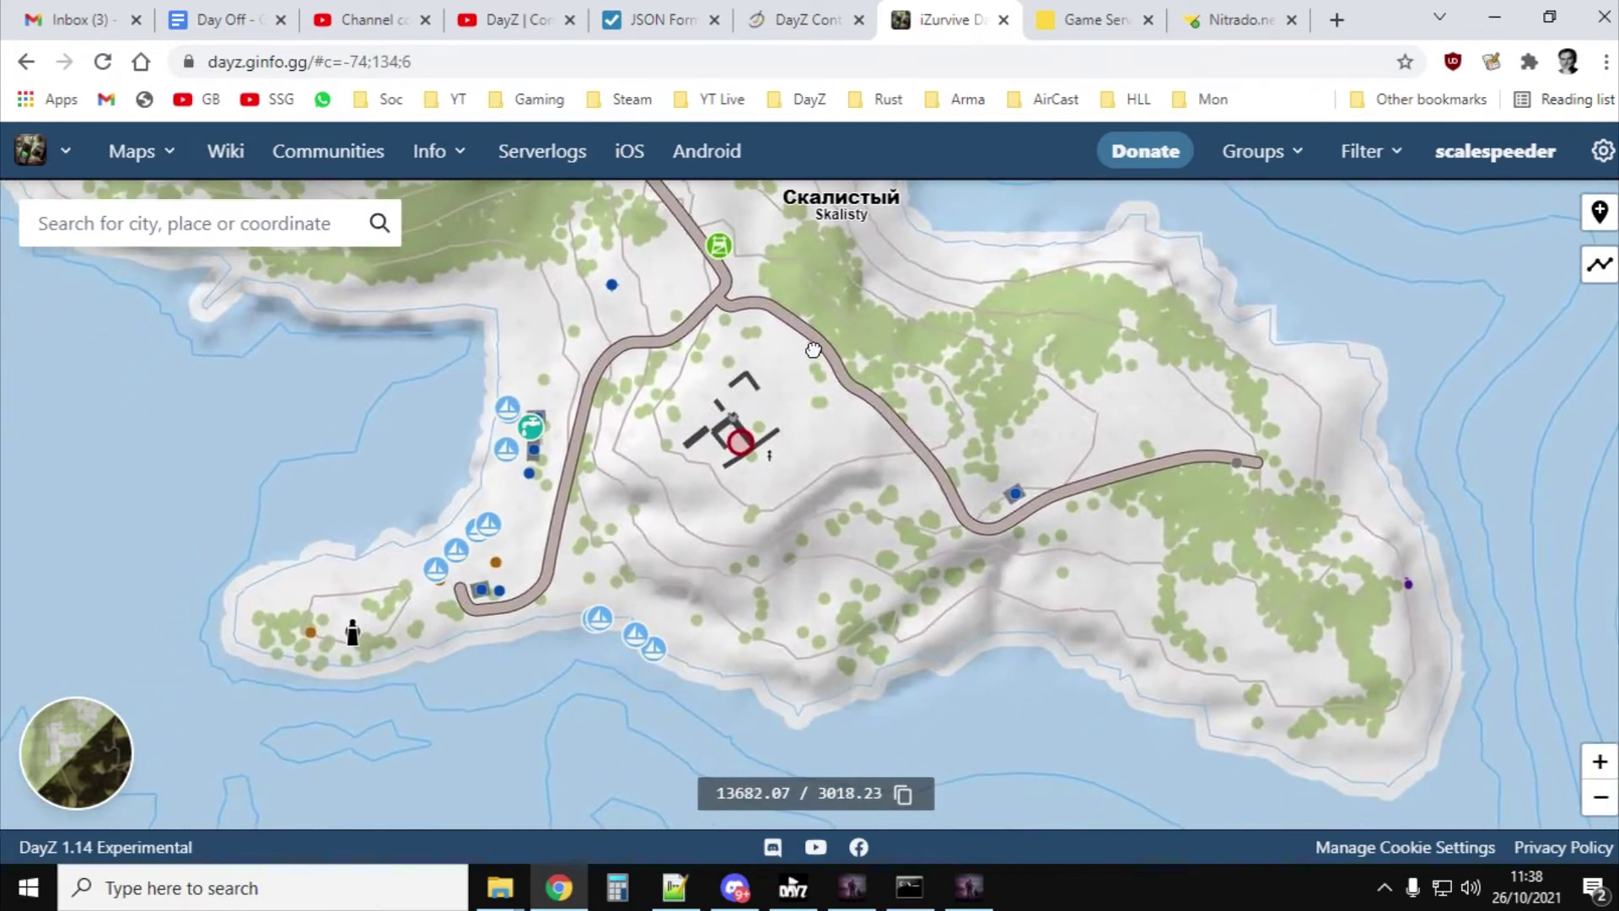
scroll(802, 404, up, 1)
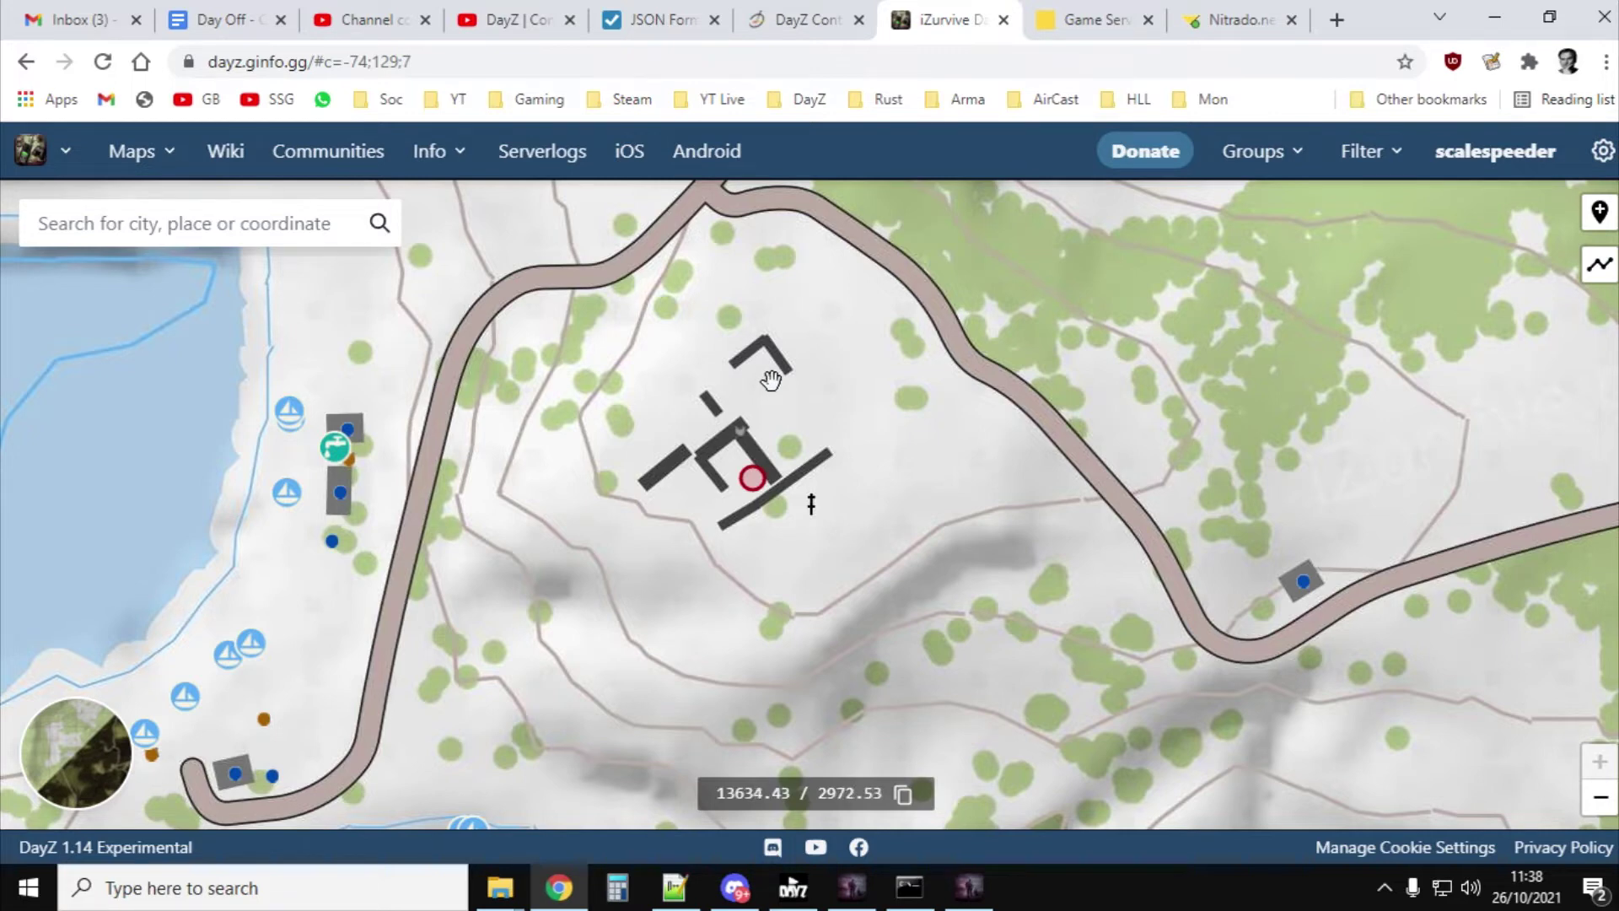
click(771, 380)
click(676, 889)
Step: Paste the map coordinates below line 7 and replace the x value 13684 with 13634
key(End)
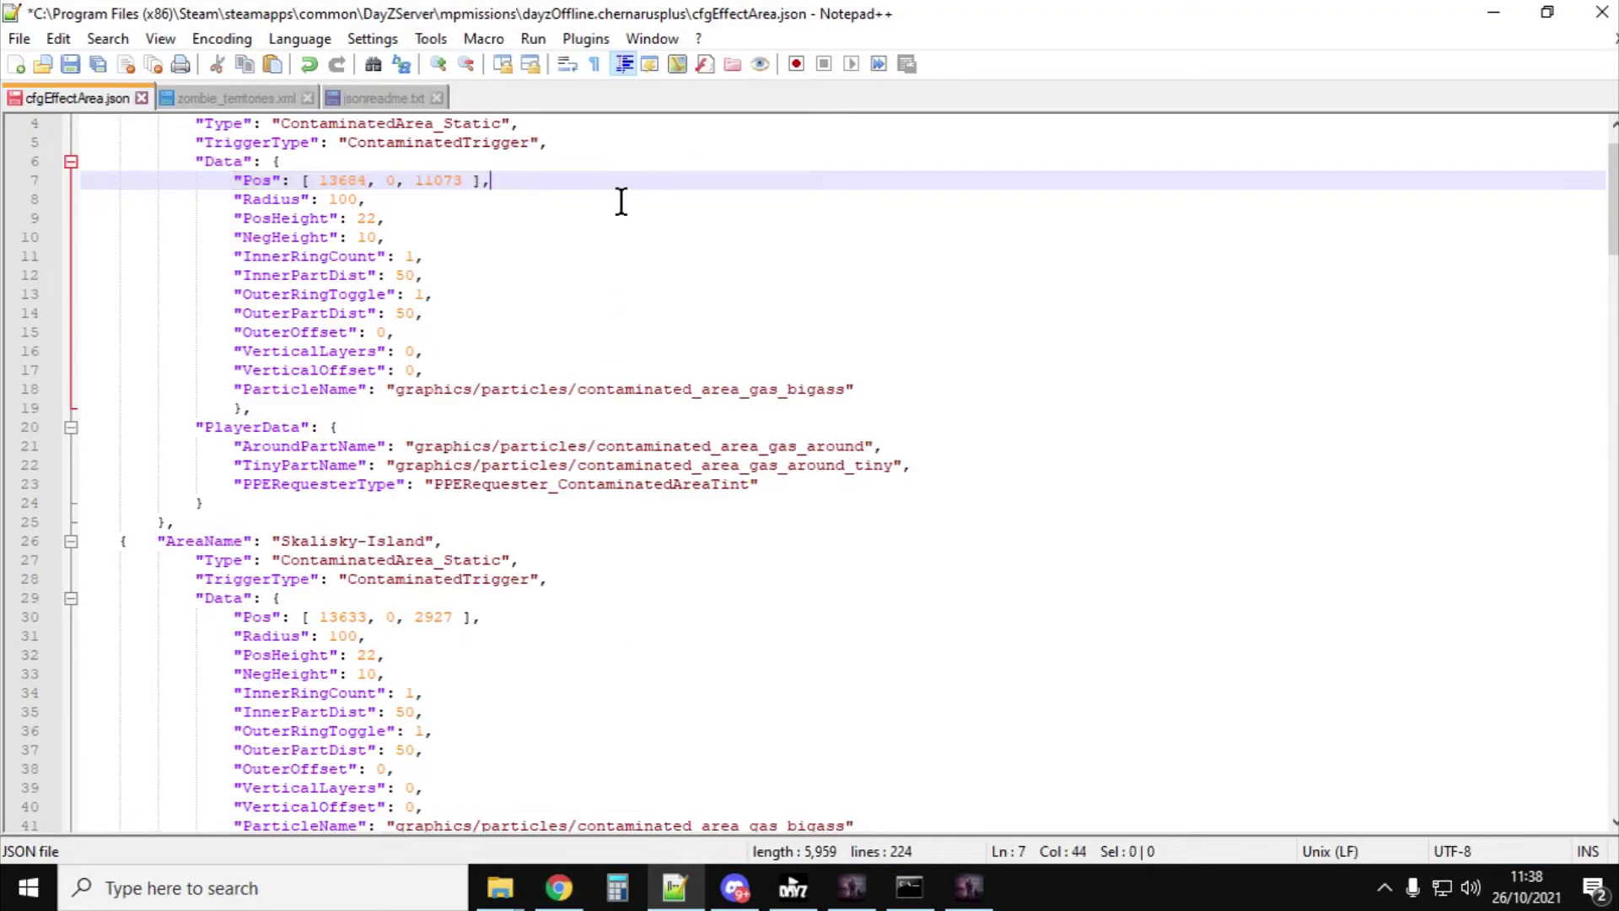
right_click(605, 187)
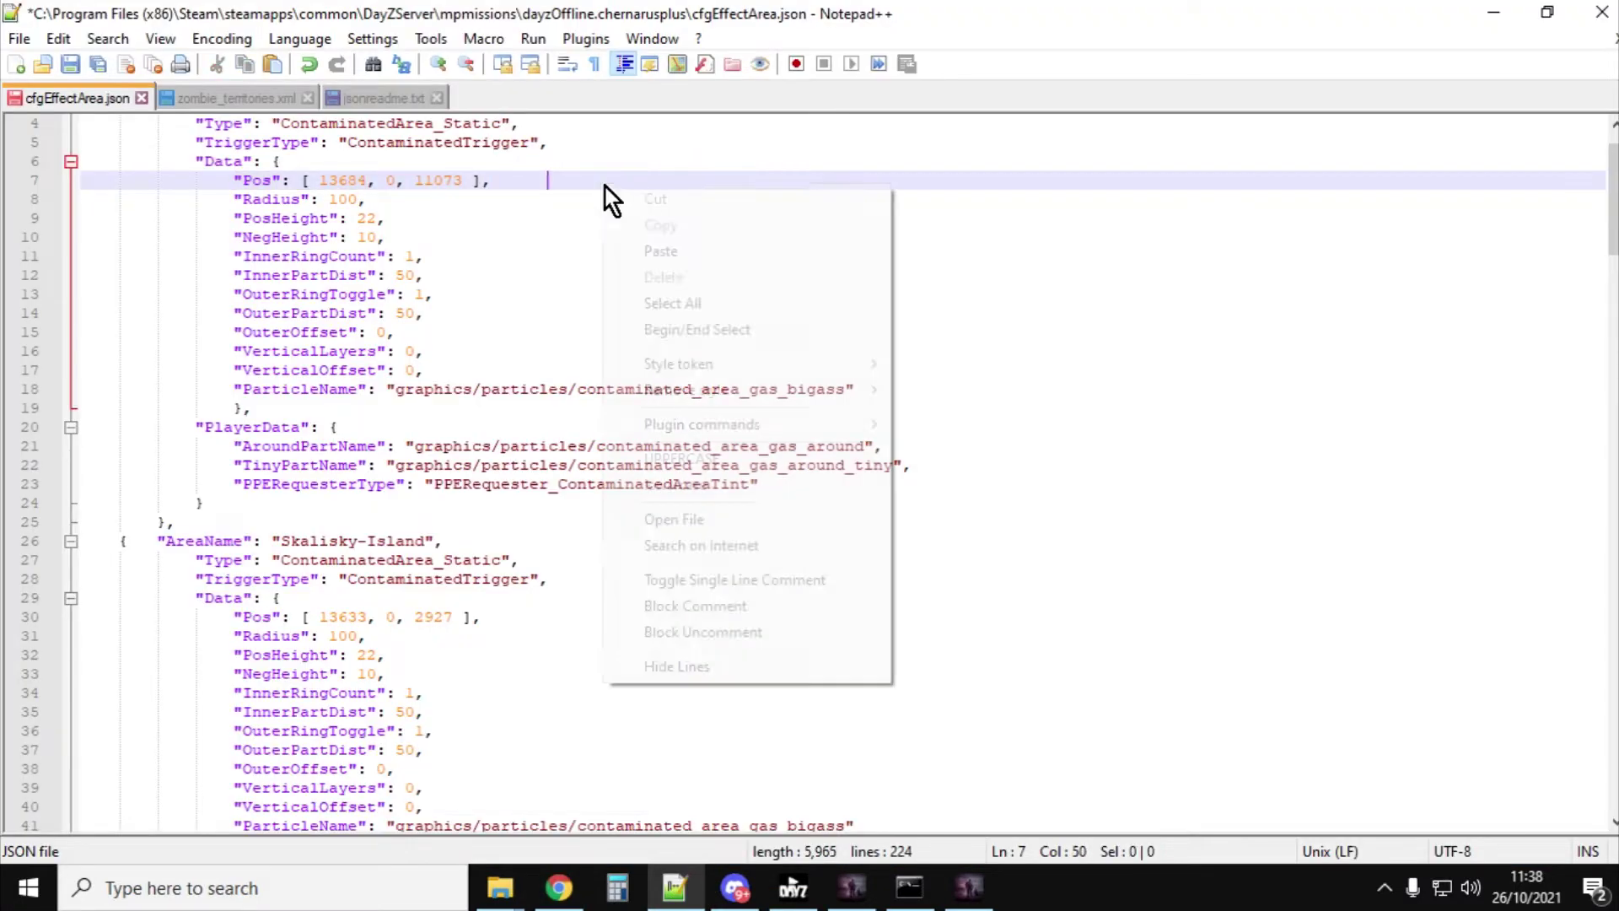
click(685, 265)
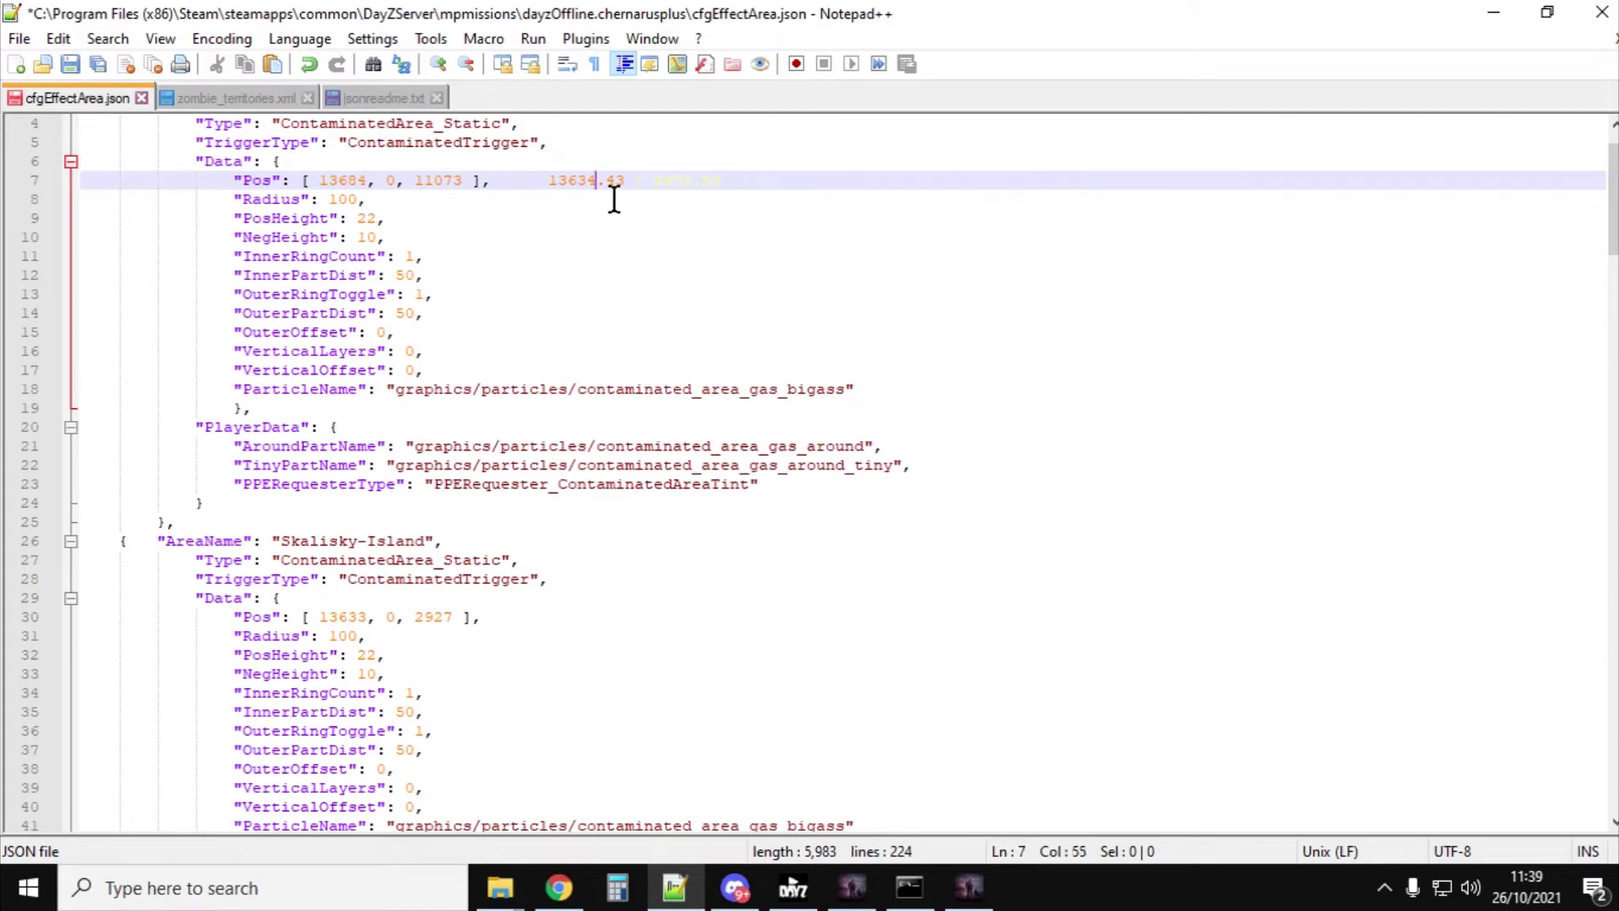
drag(614, 200, 565, 201)
right_click(564, 182)
click(615, 215)
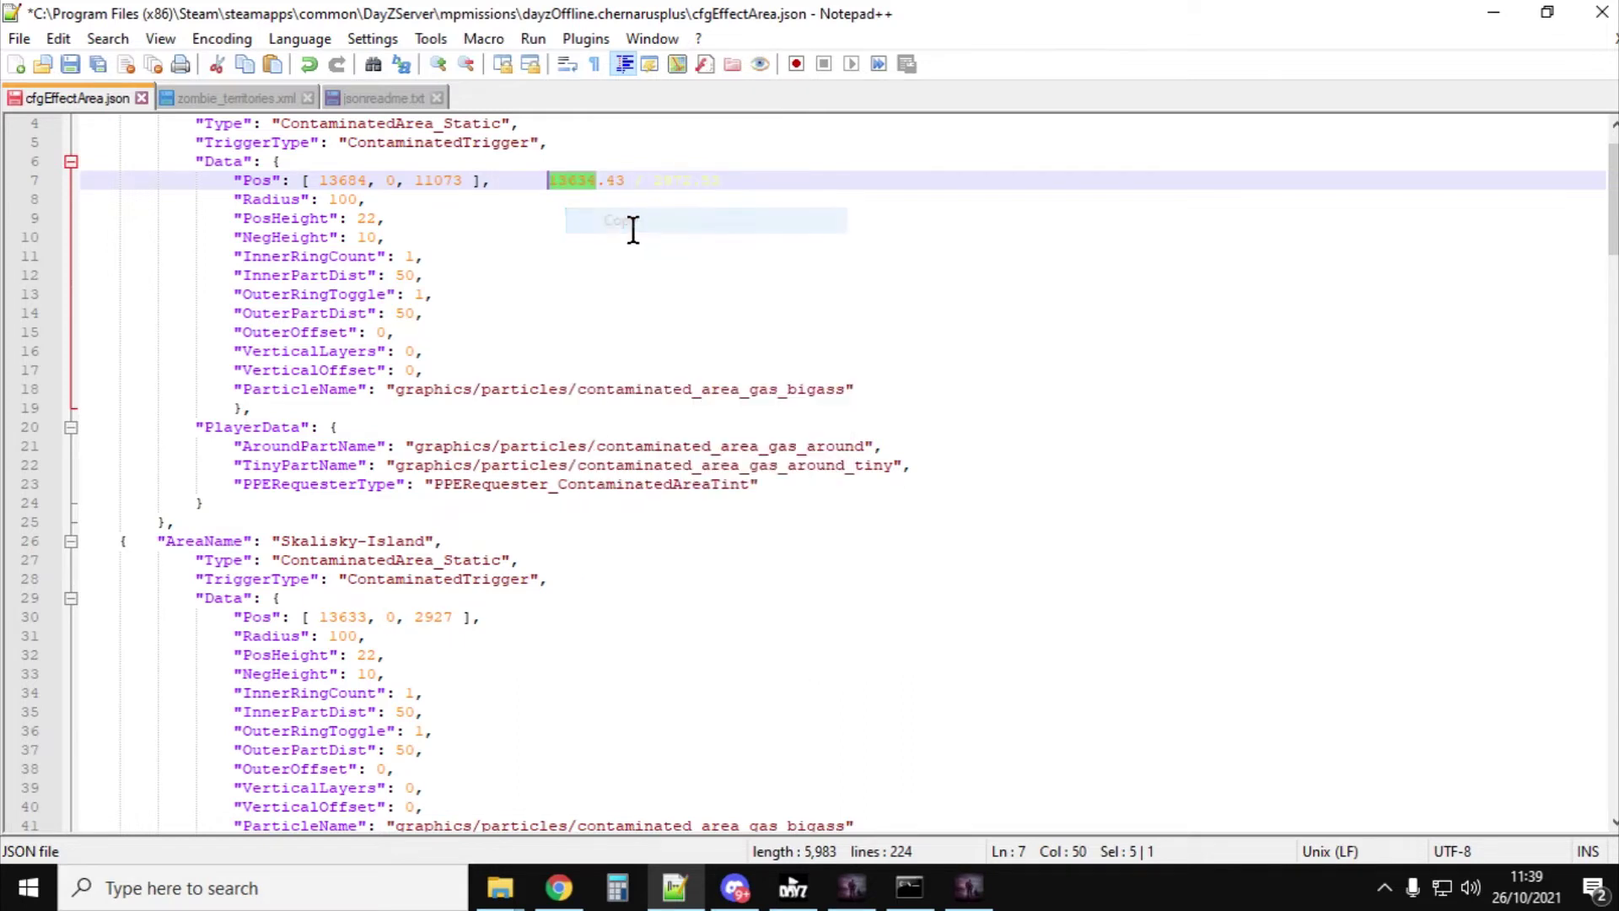
drag(376, 195, 337, 200)
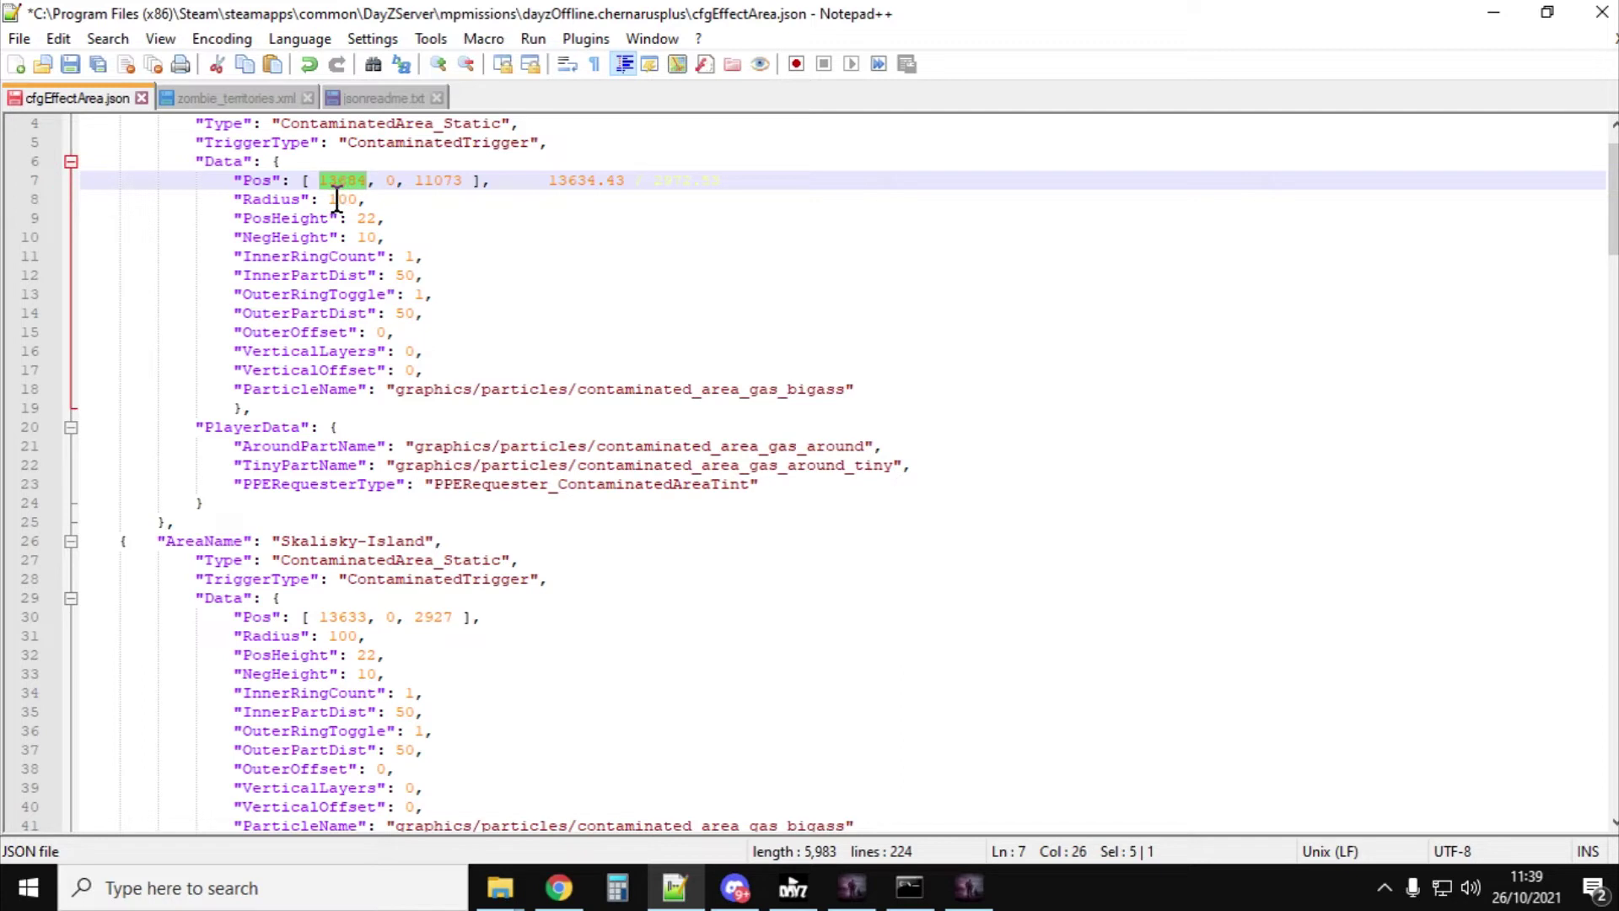
scroll(638, 329, up, 1)
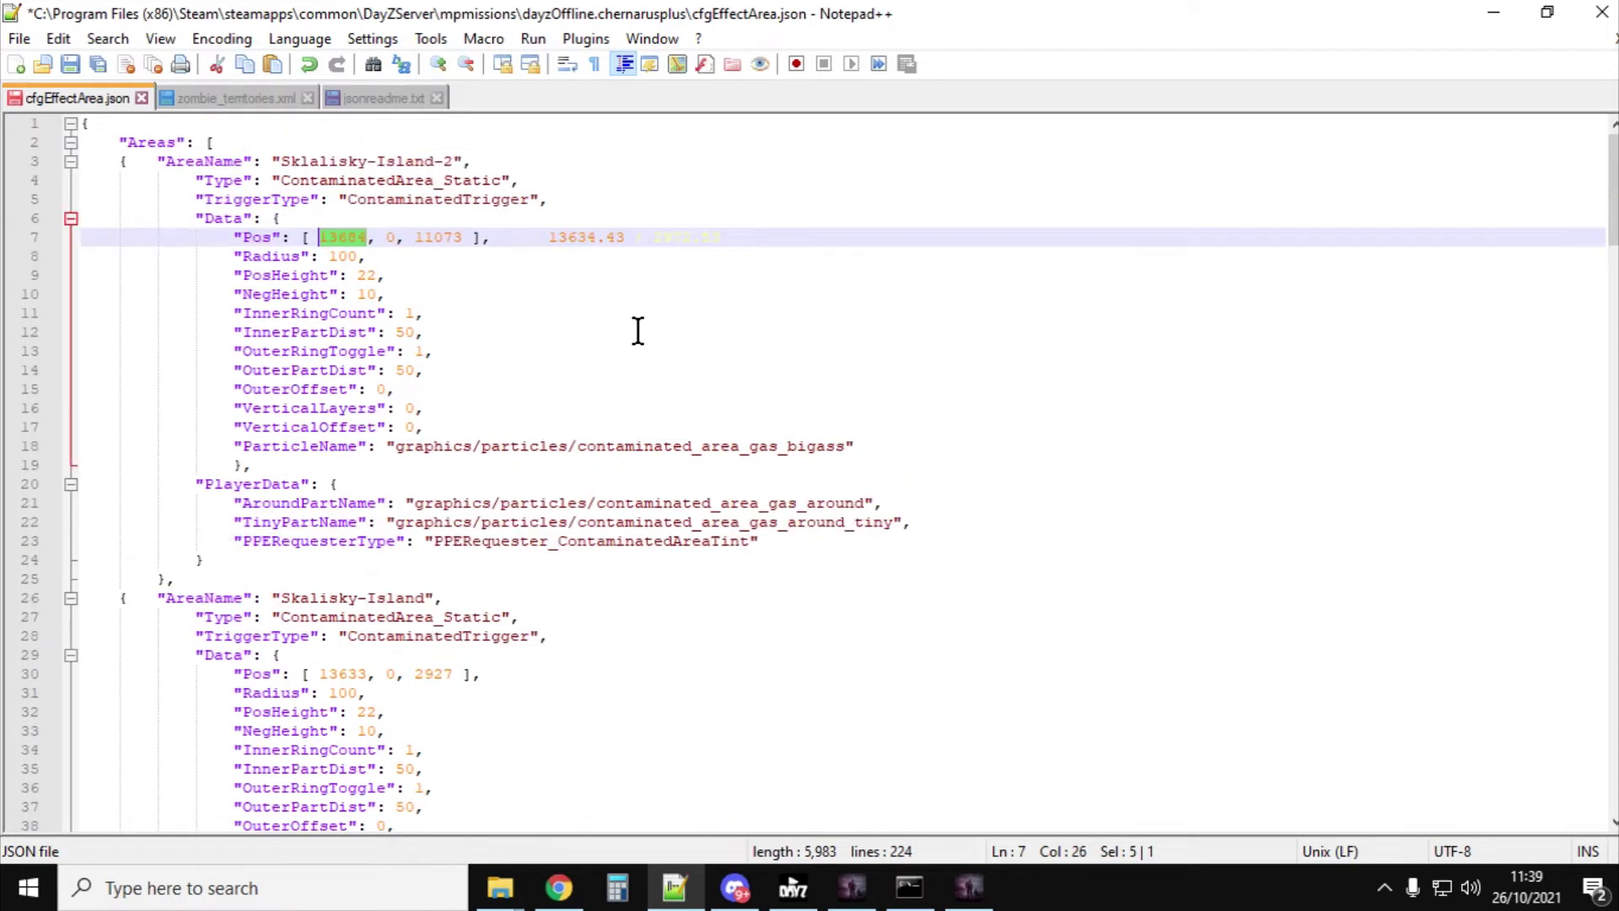
right_click(347, 240)
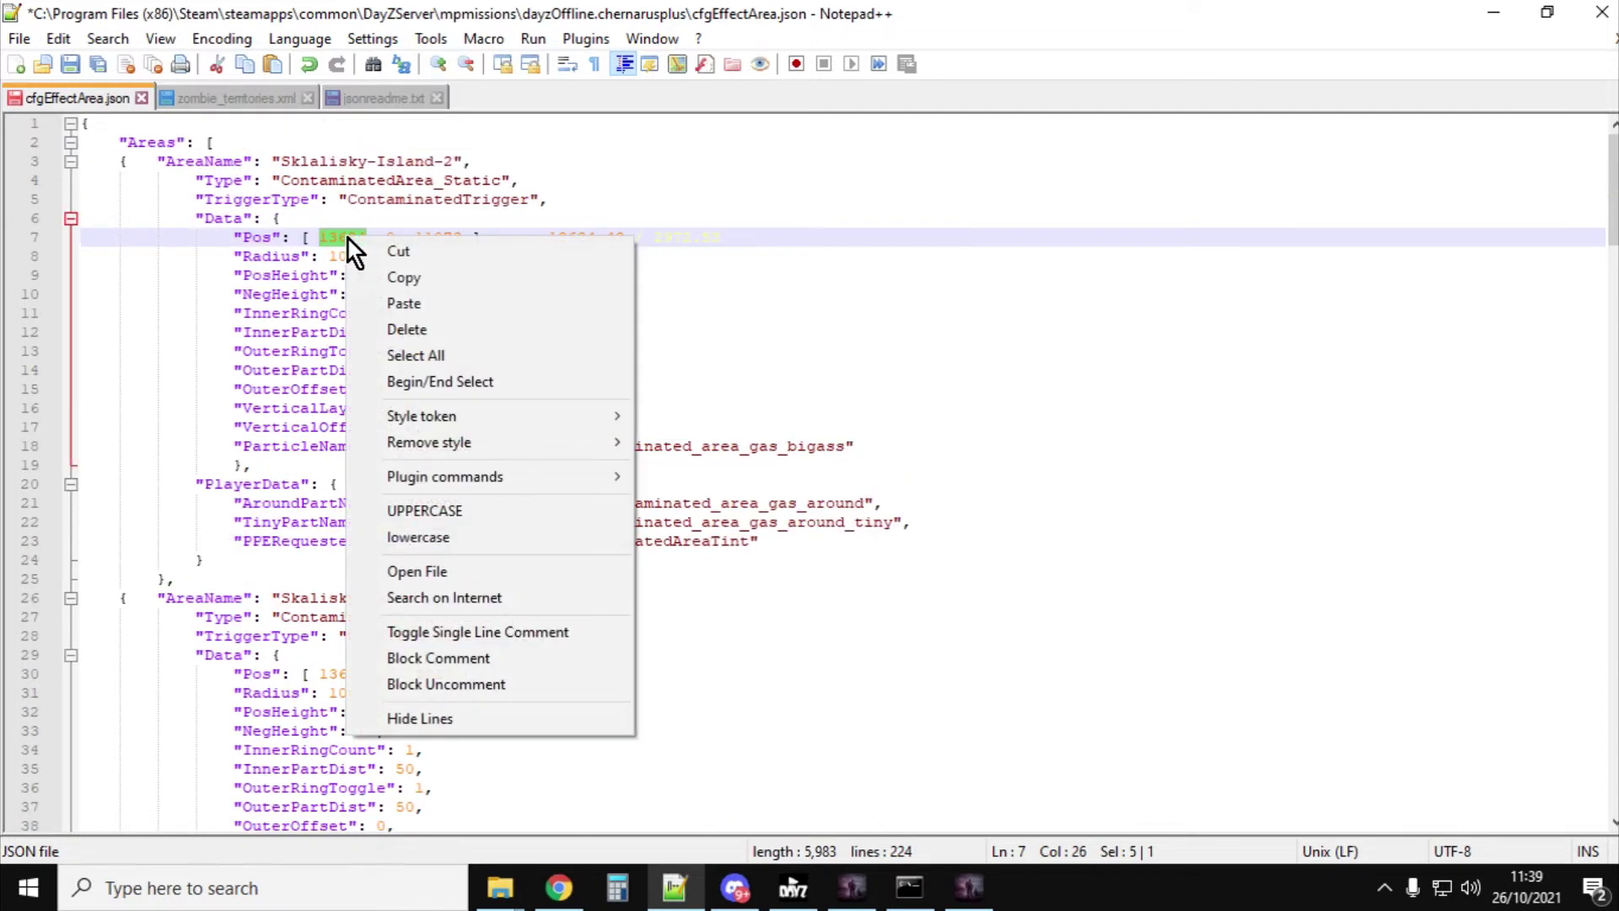
click(402, 304)
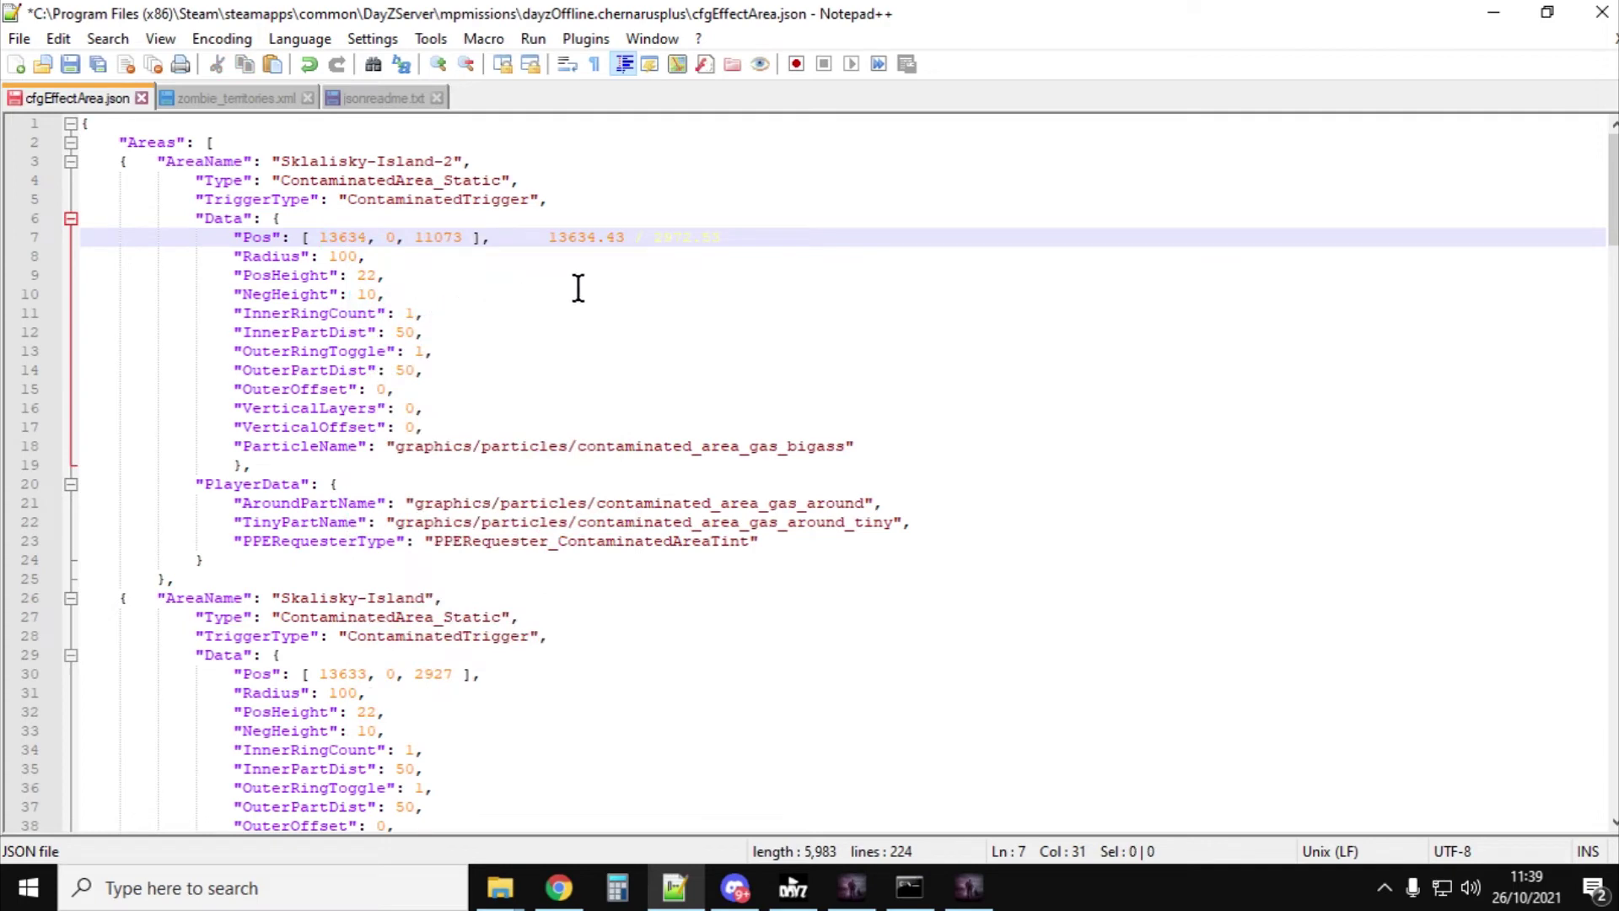
Step: Replace the third Pos value 11073 with 2972 and delete the leftover coordinate note
click(709, 259)
drag(694, 252, 656, 250)
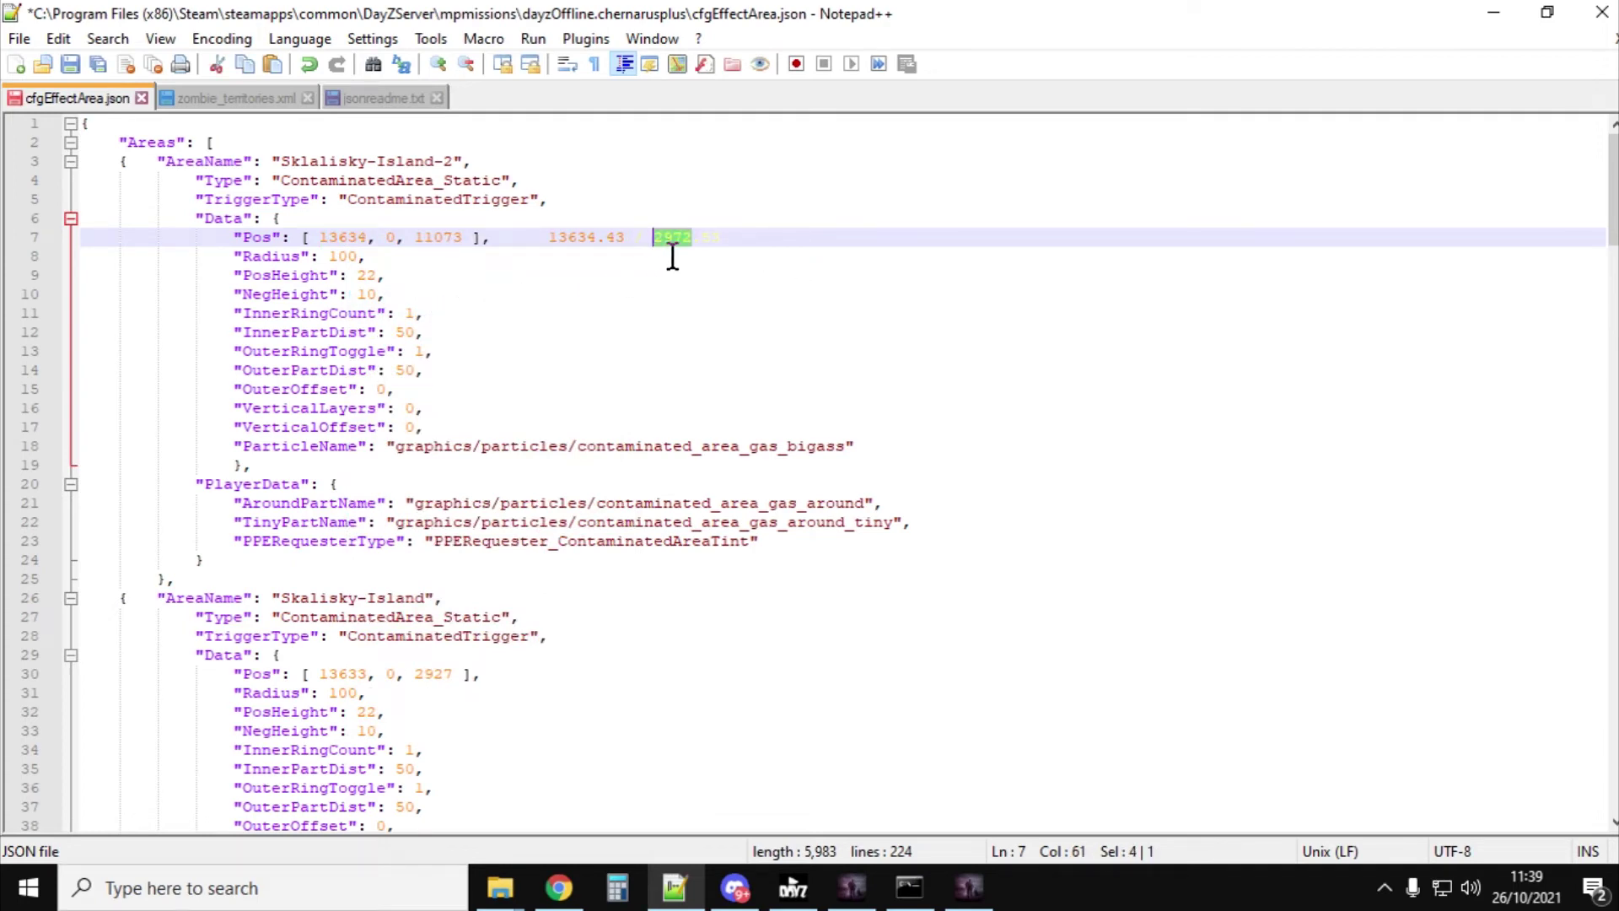
right_click(663, 239)
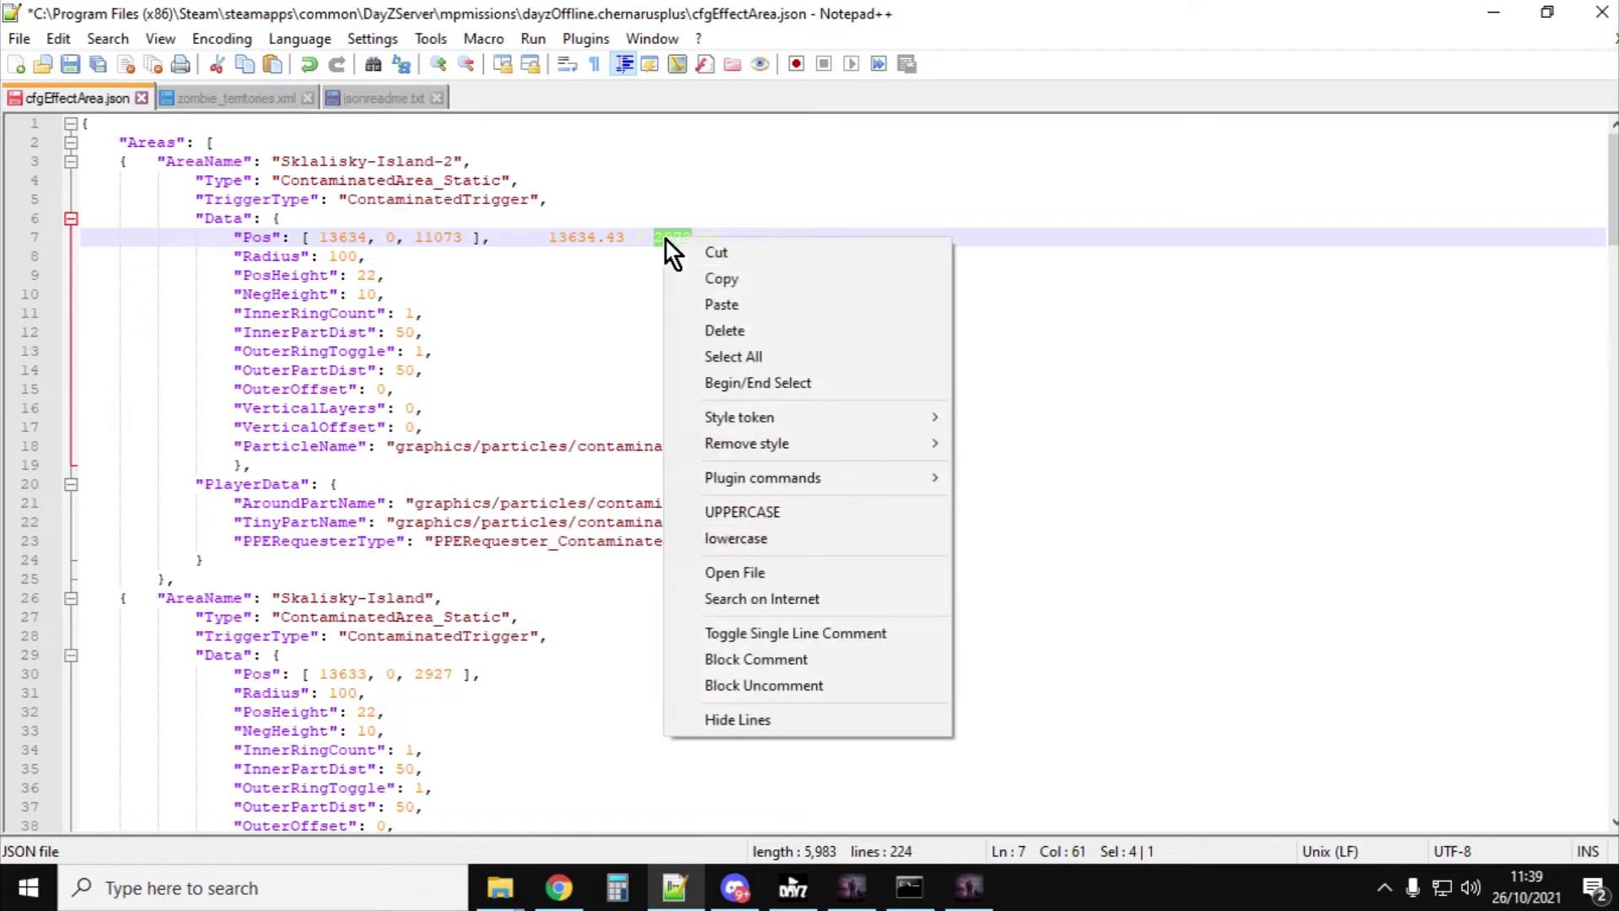
click(732, 278)
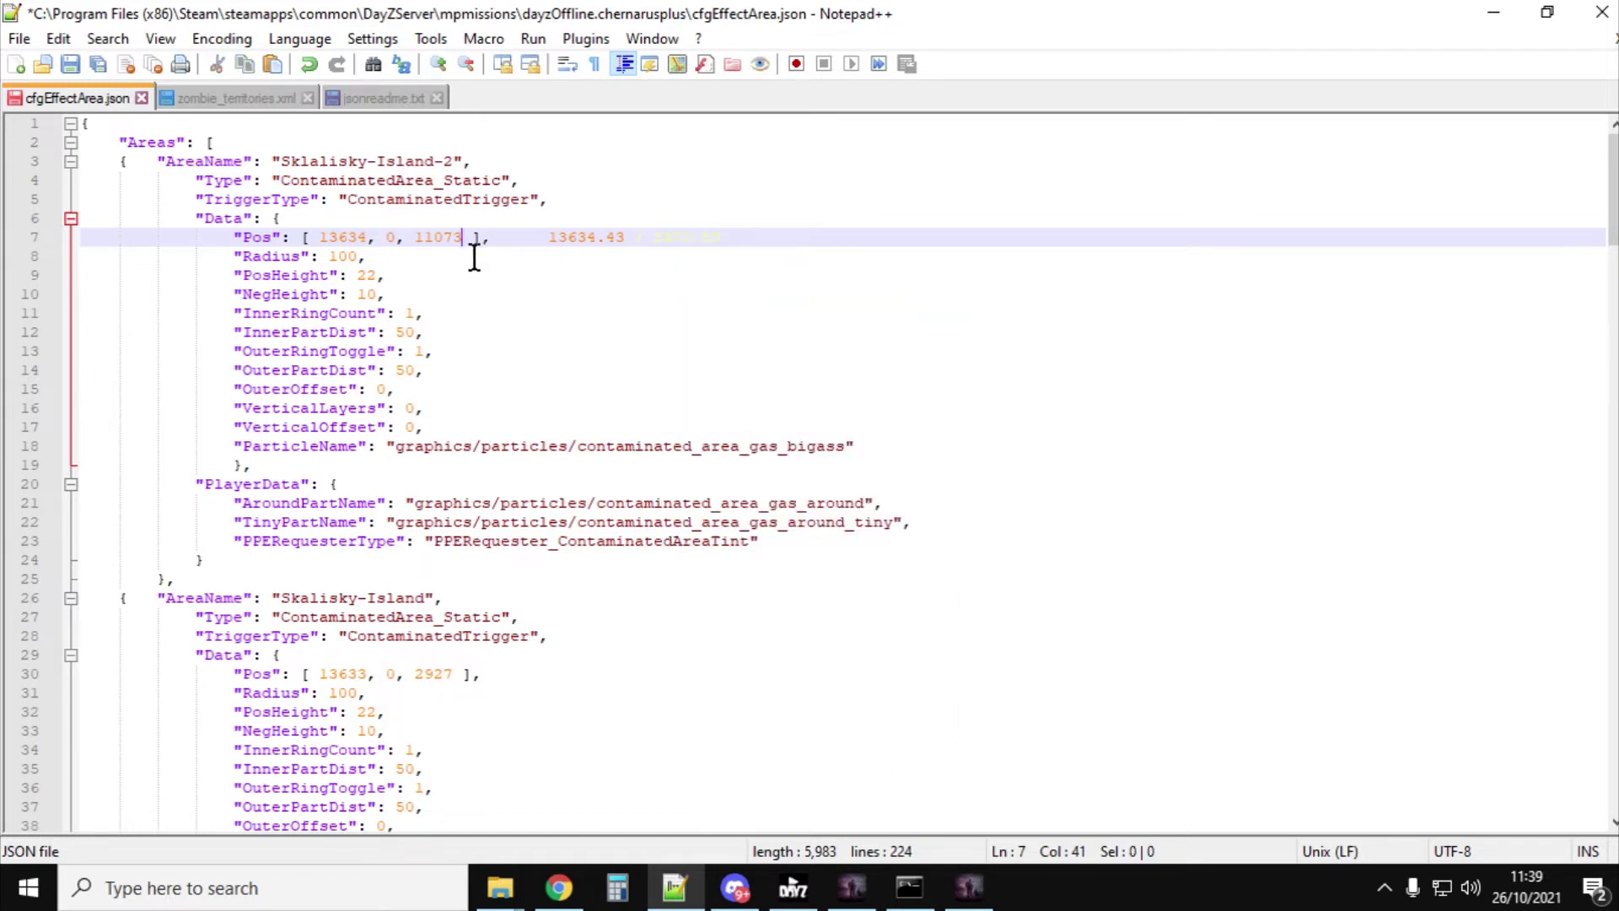
drag(466, 252, 417, 251)
right_click(432, 240)
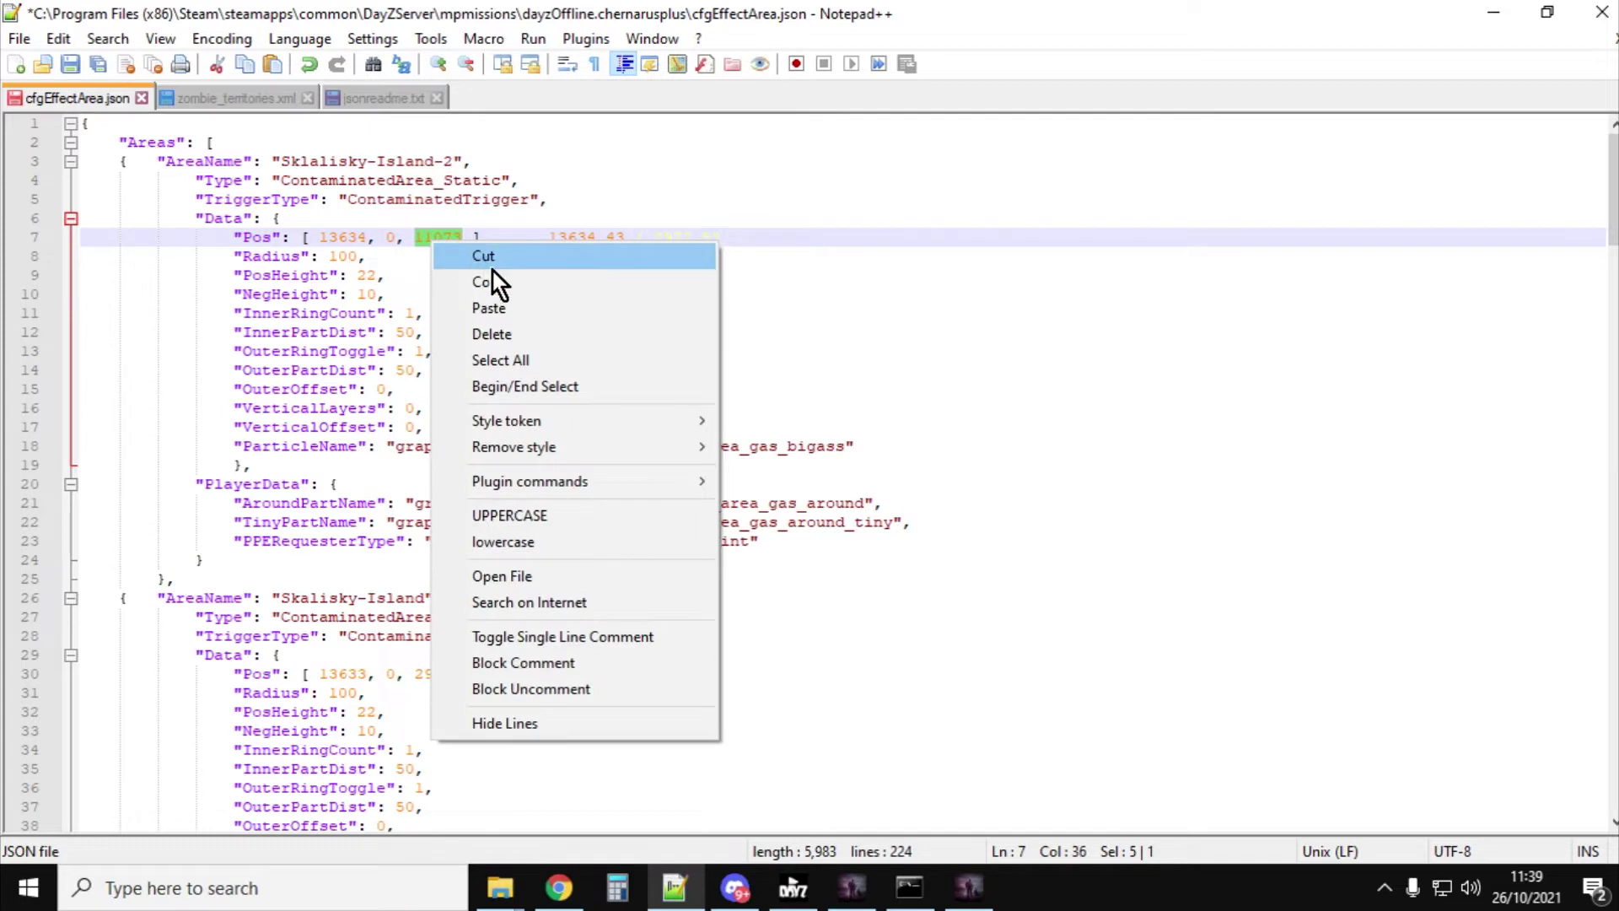
click(514, 311)
drag(754, 260, 547, 261)
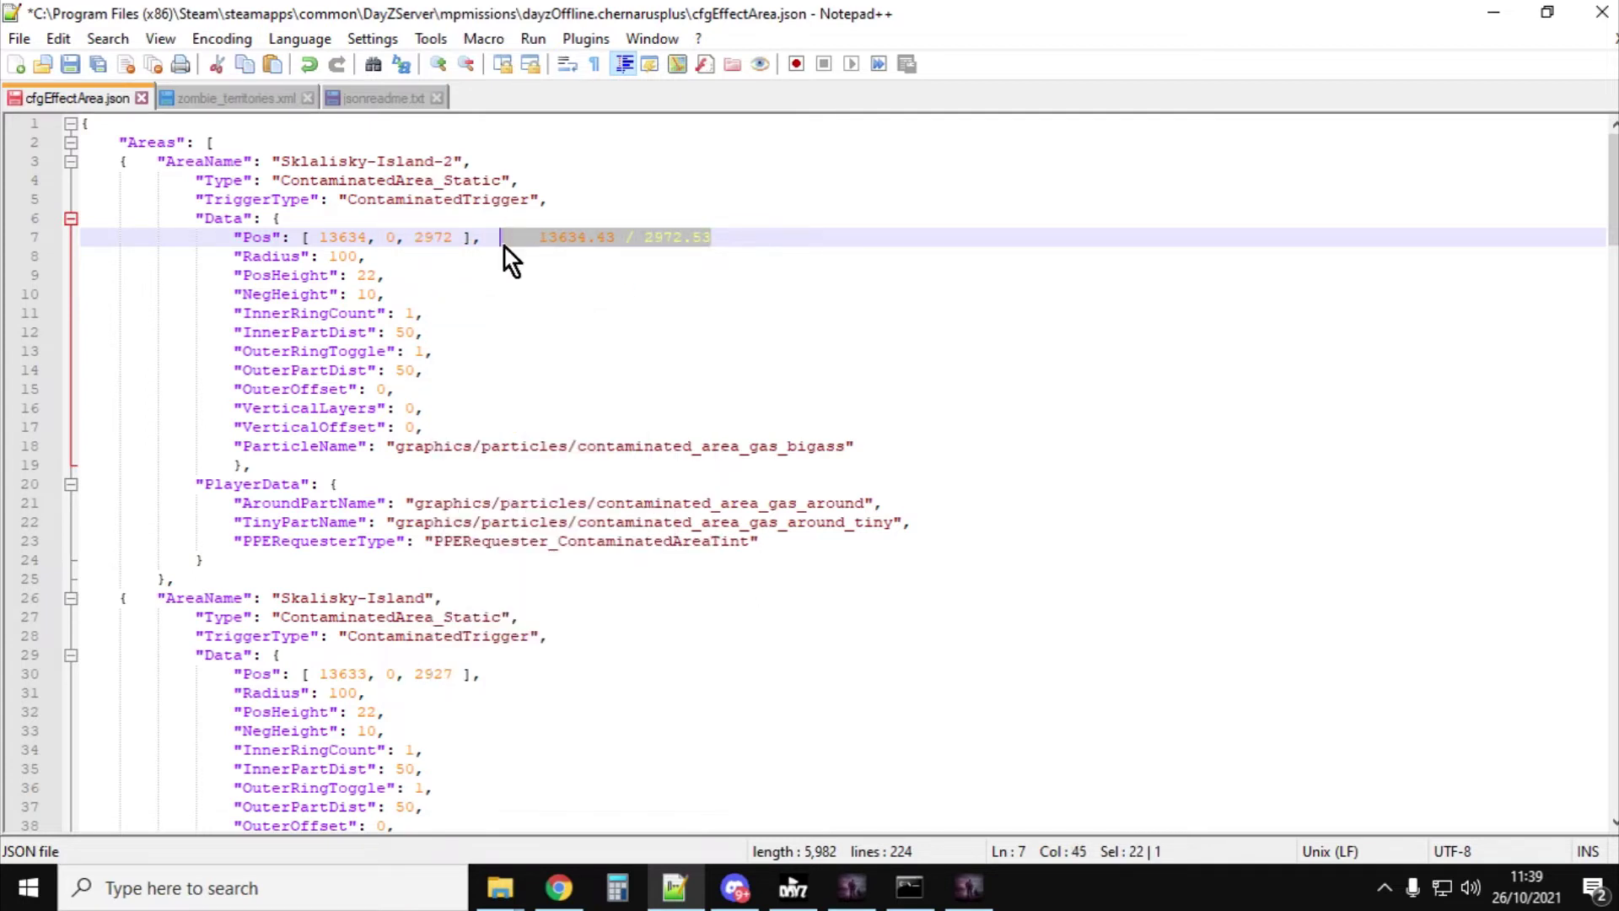
drag(861, 256, 499, 256)
key(BackSpace)
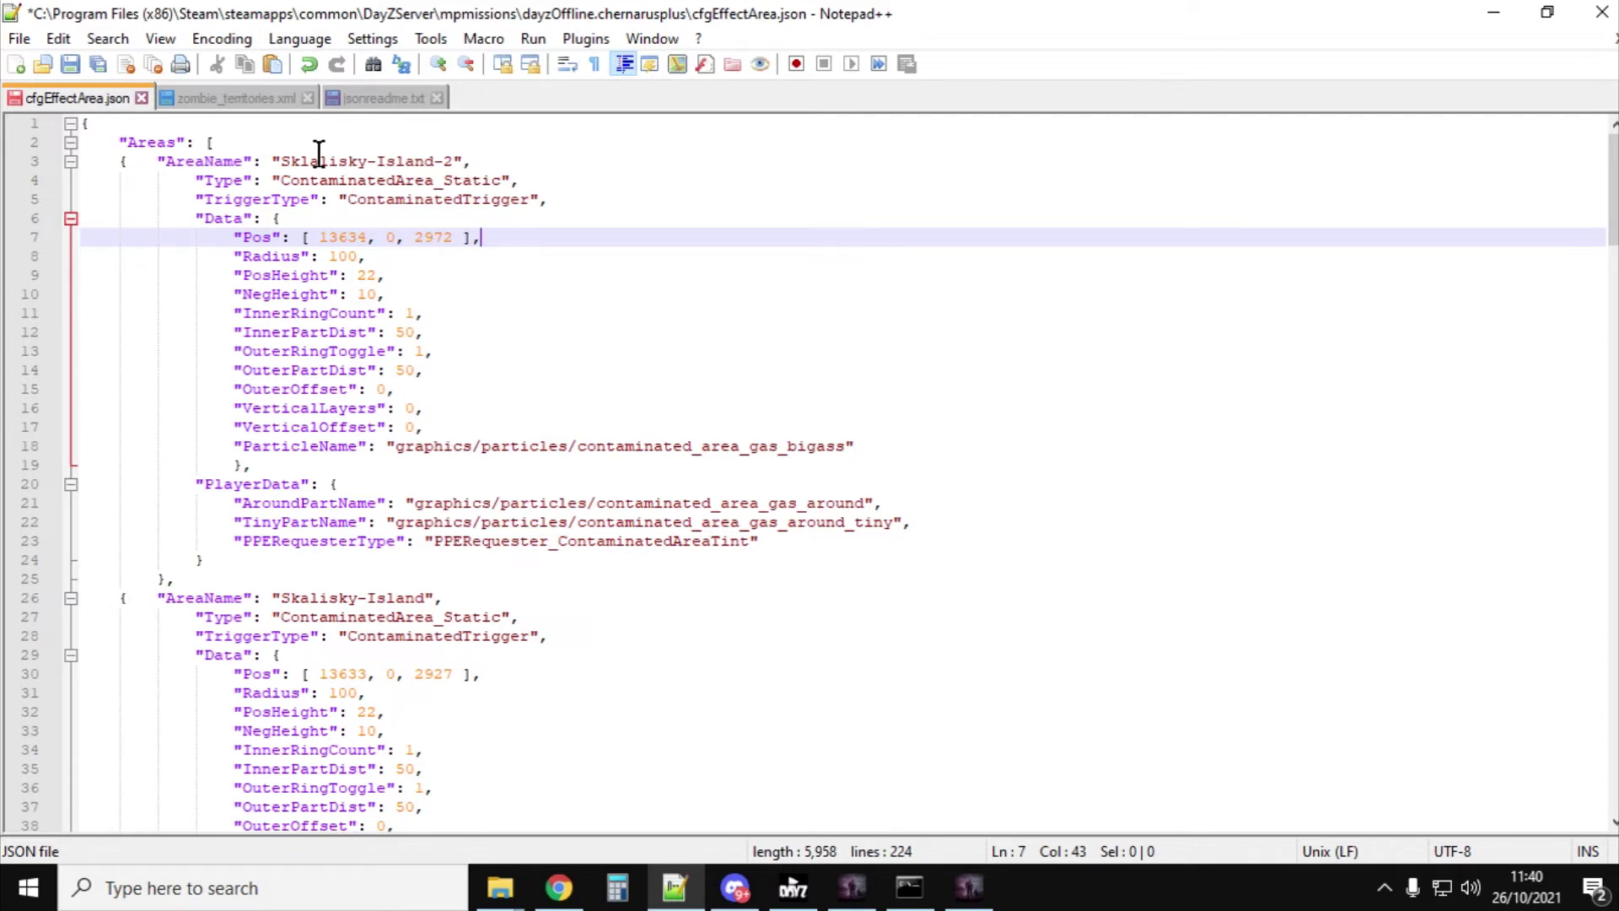
Step: Save the edited cfgEffectArea.json from the toolbar Save button
click(69, 65)
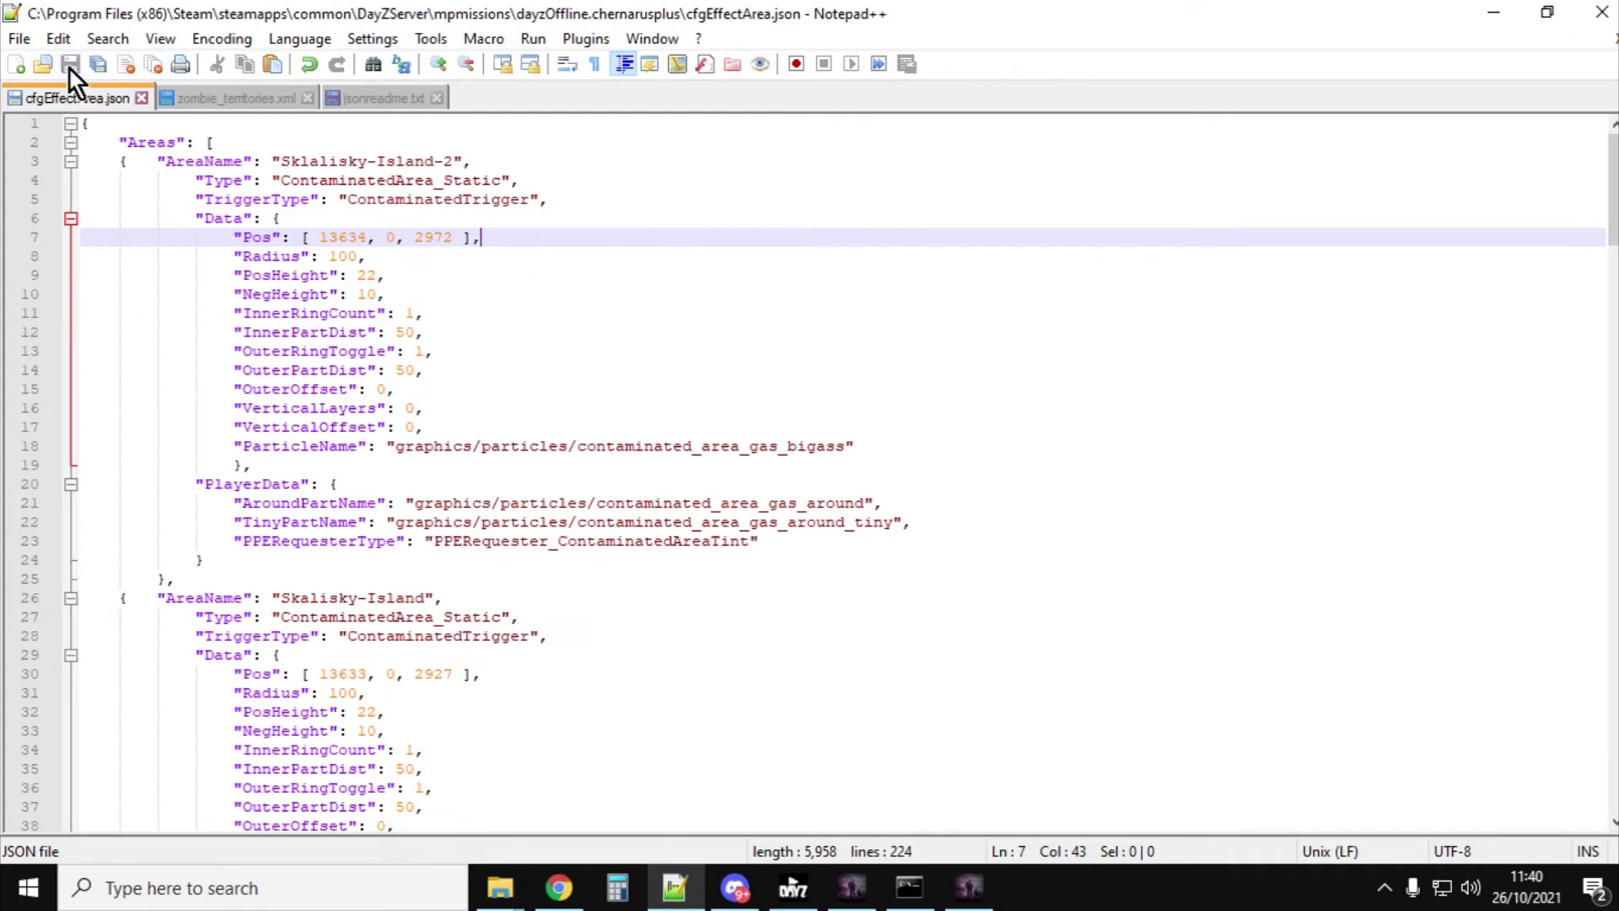
Step: Switch to zombie_territories.xml, then open the Nitrado server file browser in Chrome
click(236, 100)
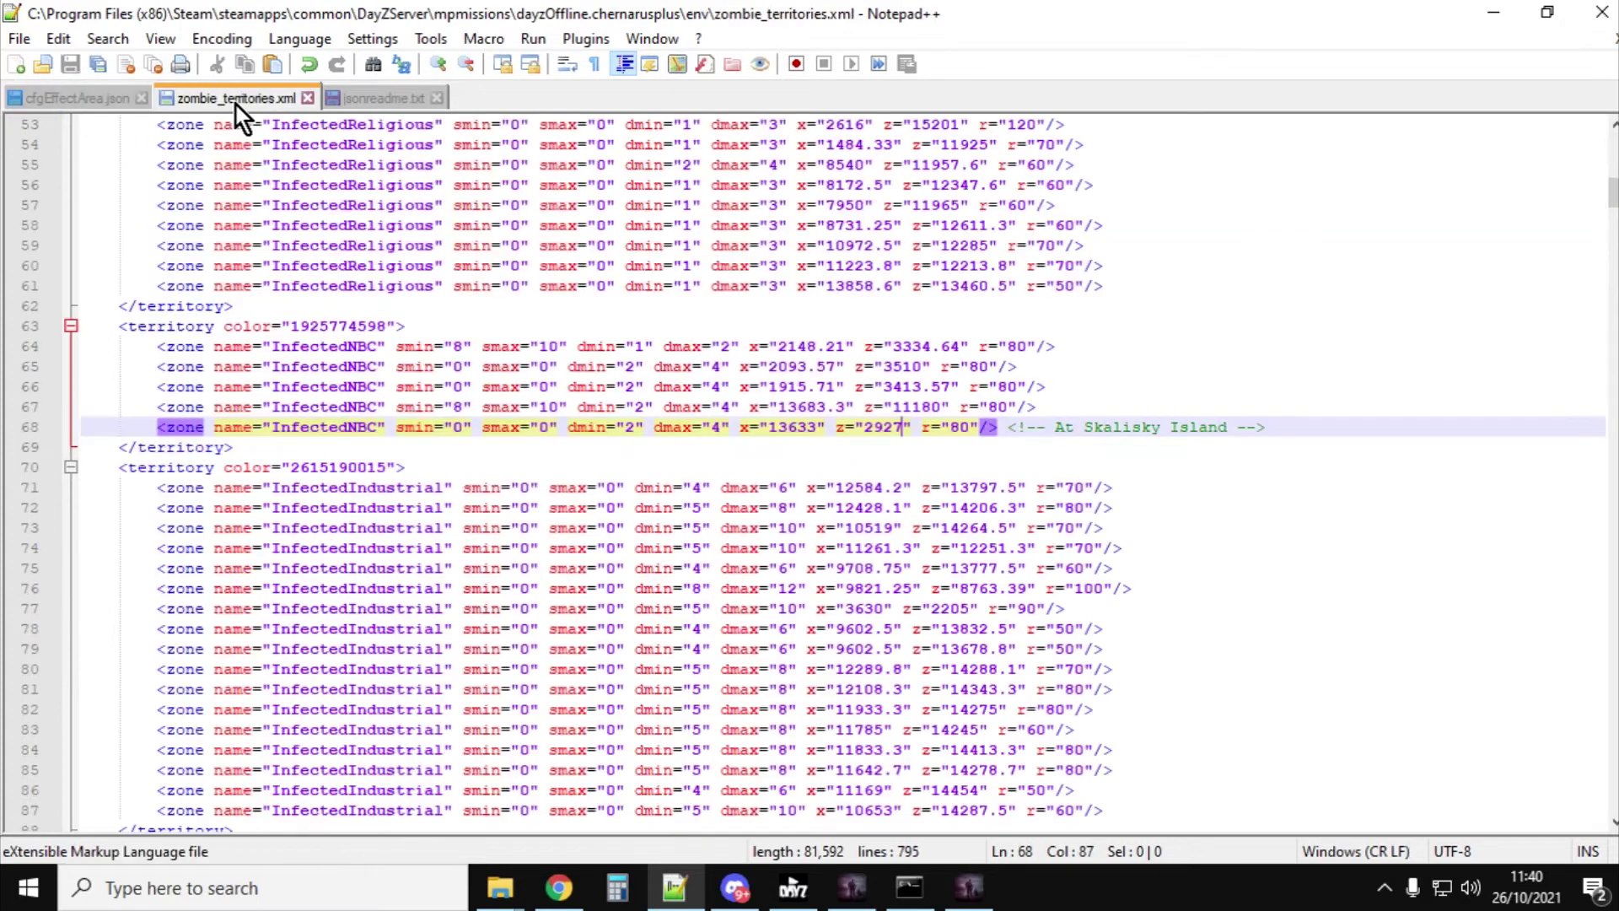
click(560, 886)
click(1097, 19)
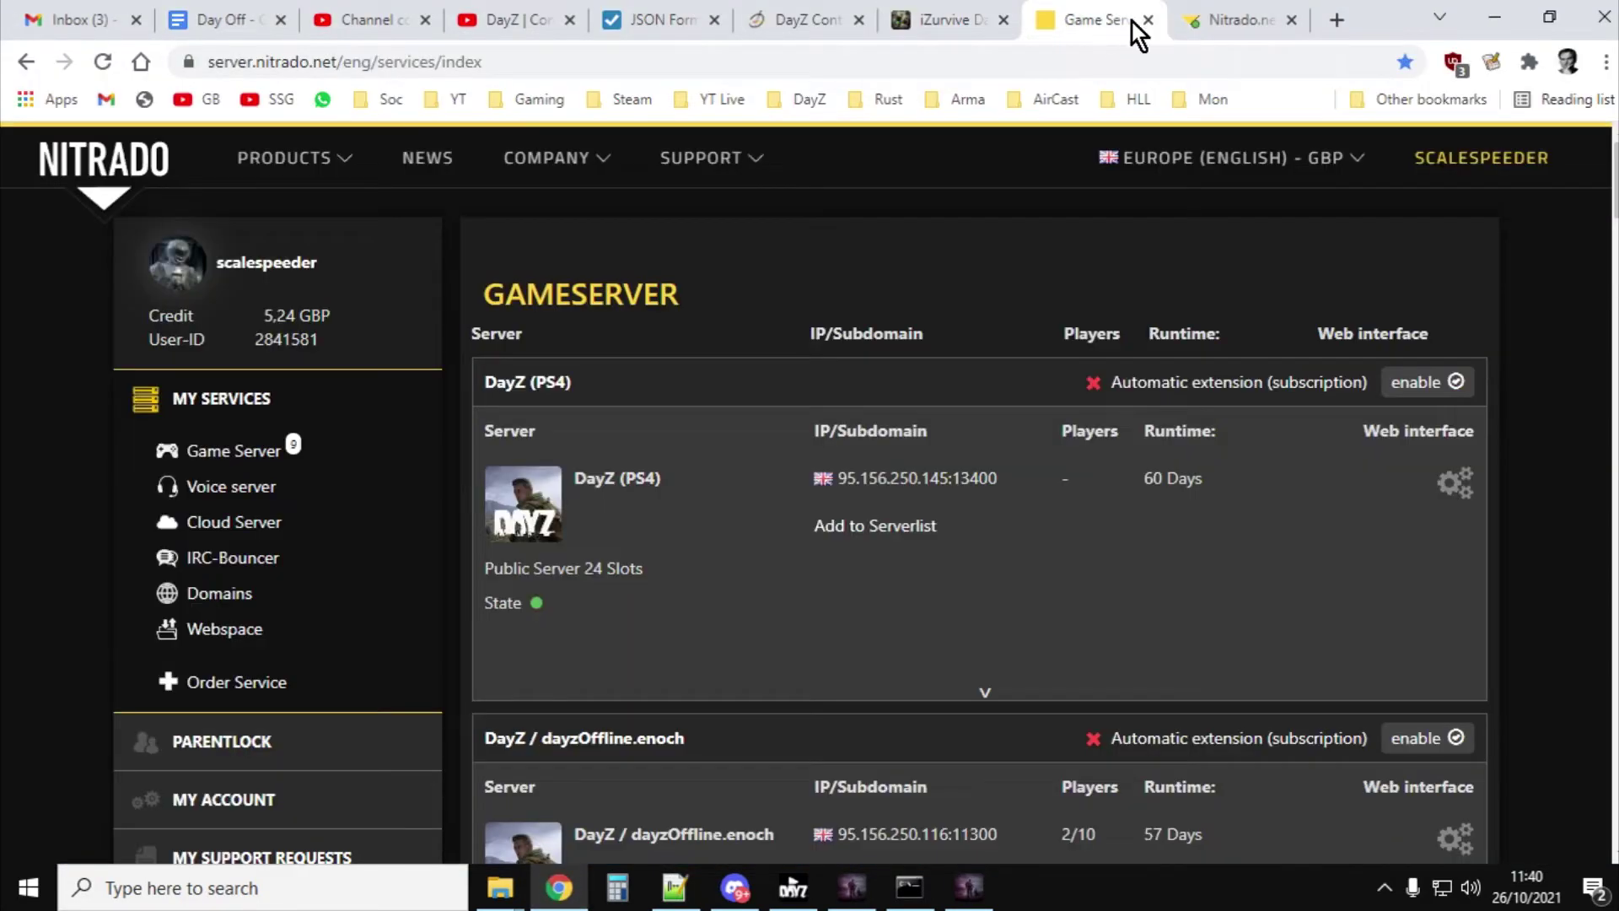
click(1227, 20)
scroll(695, 481, up, 10)
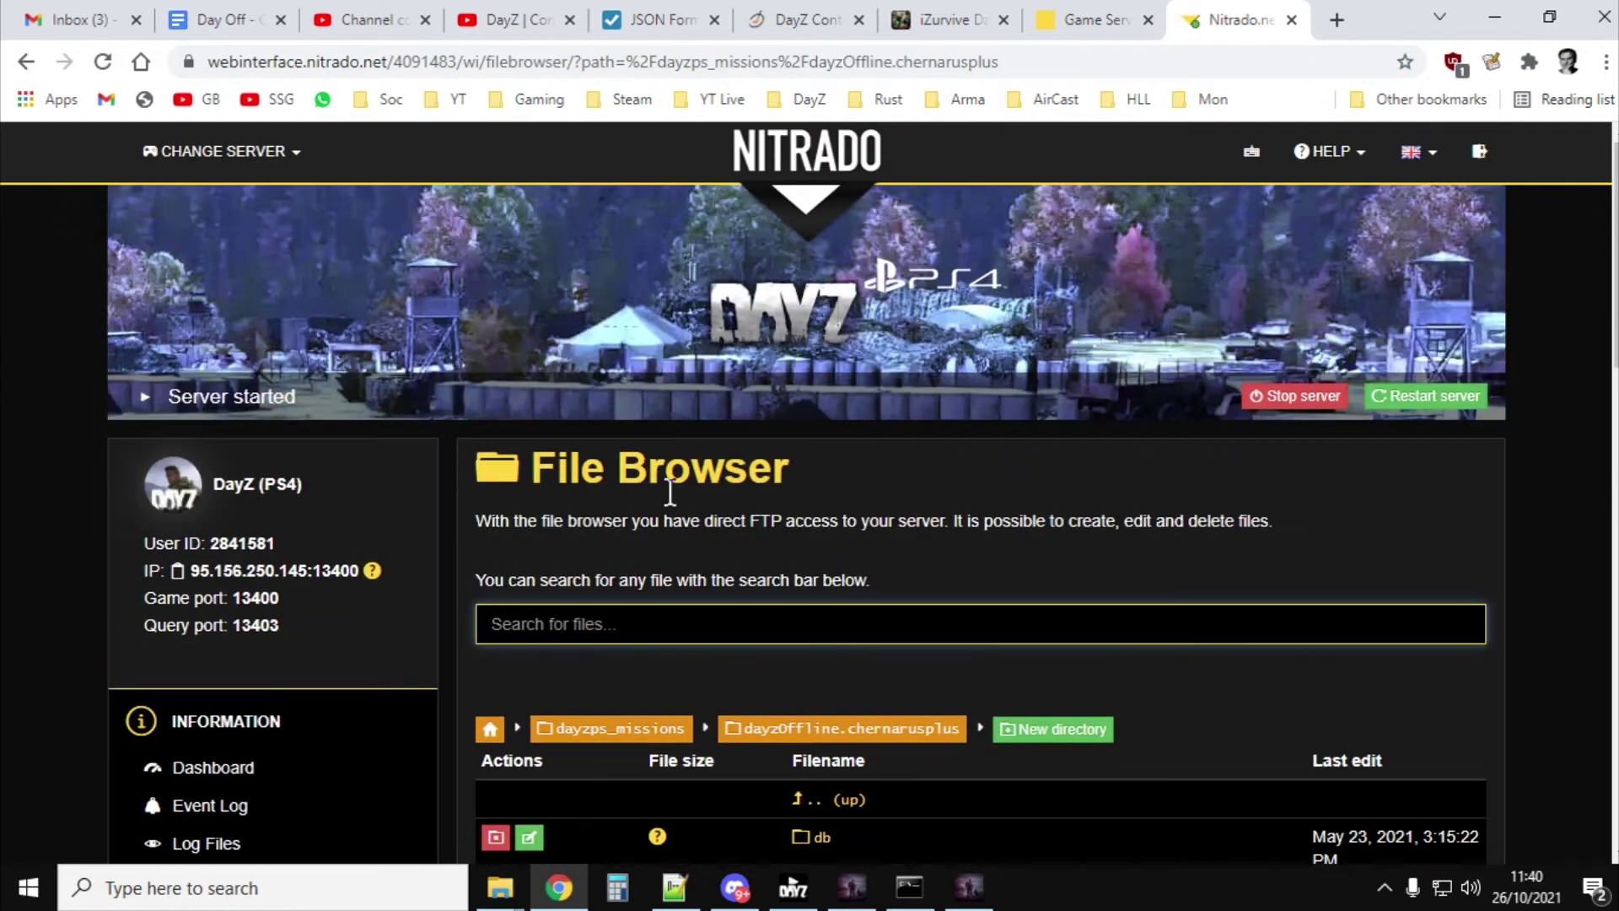
scroll(824, 675, down, 3)
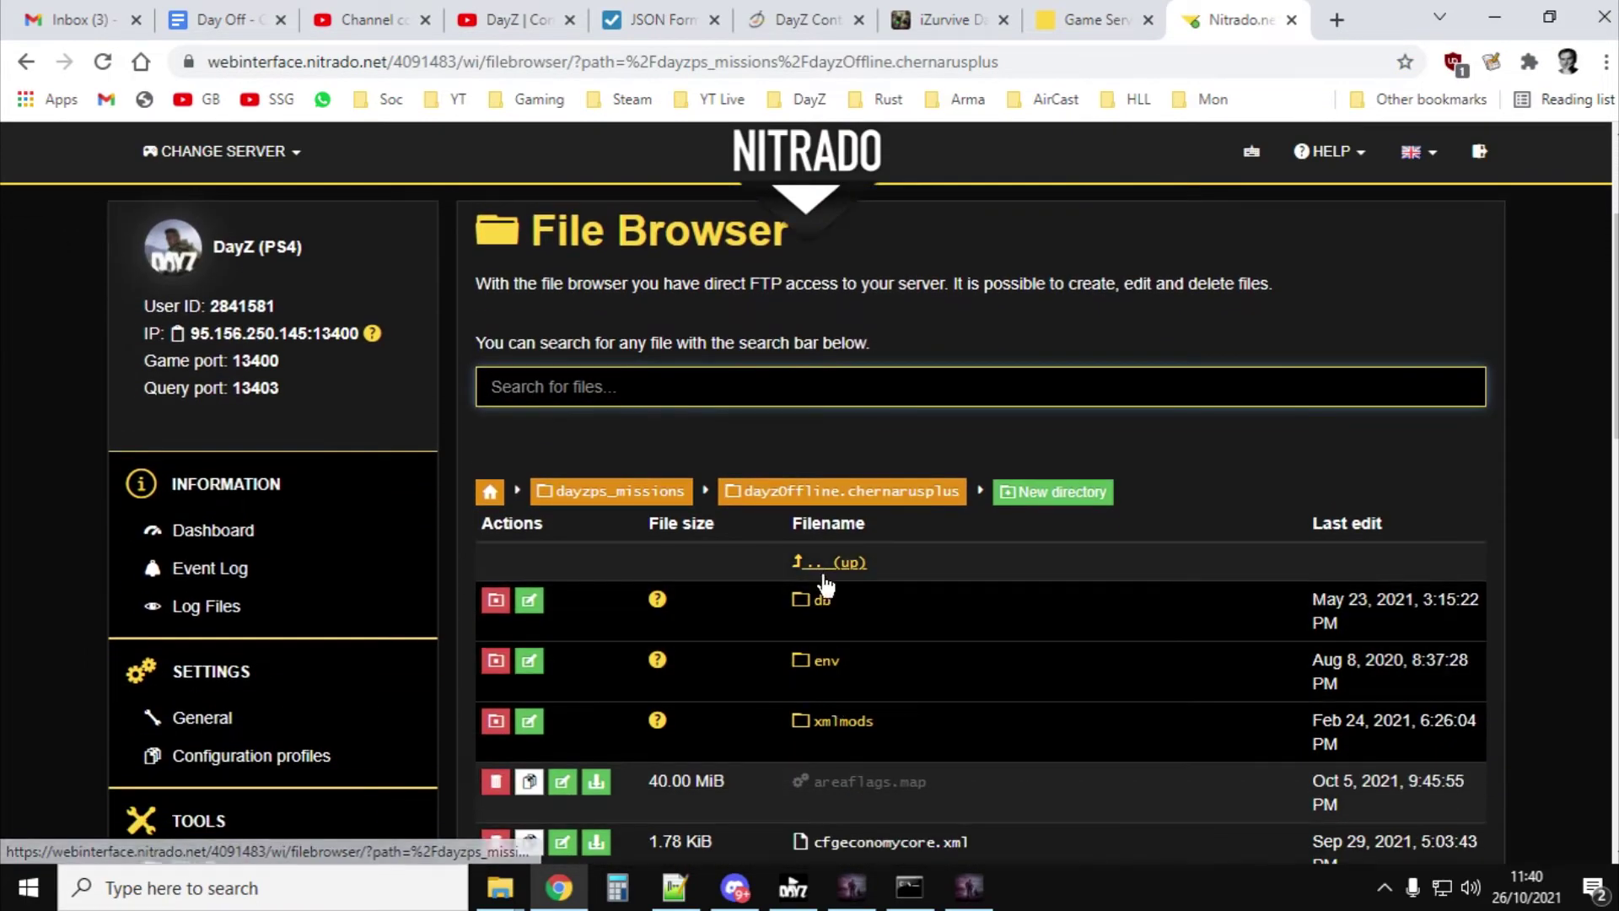
Step: Browse to dayzOffline.chernarusplus/env to locate zombie_territories.xml, then return to Notepad++
click(831, 562)
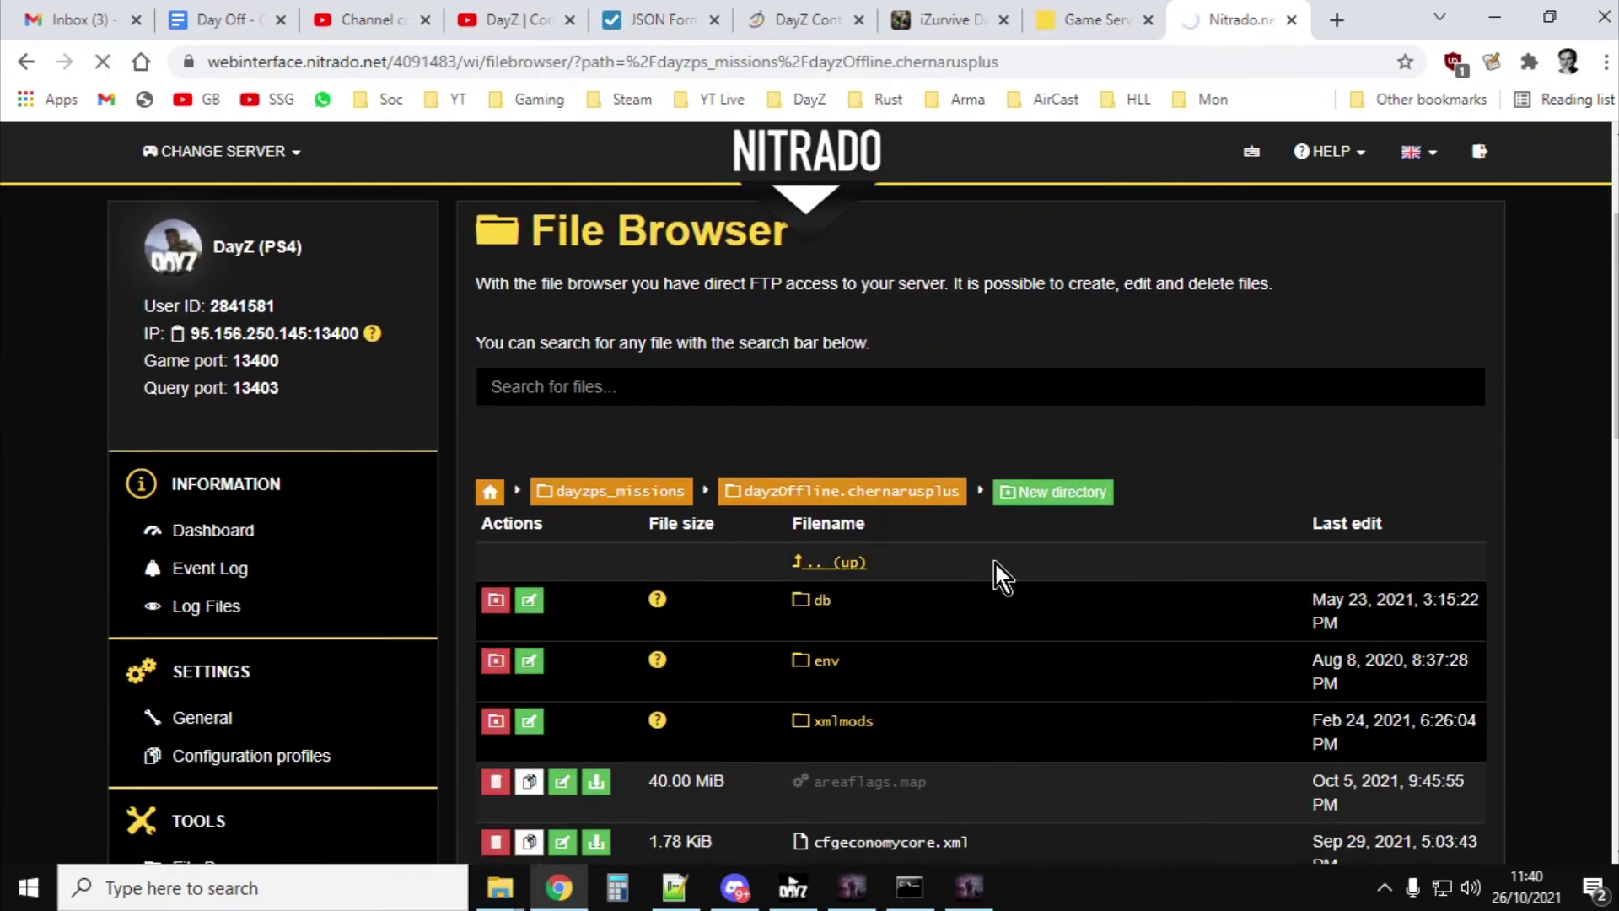
scroll(994, 552, down, 5)
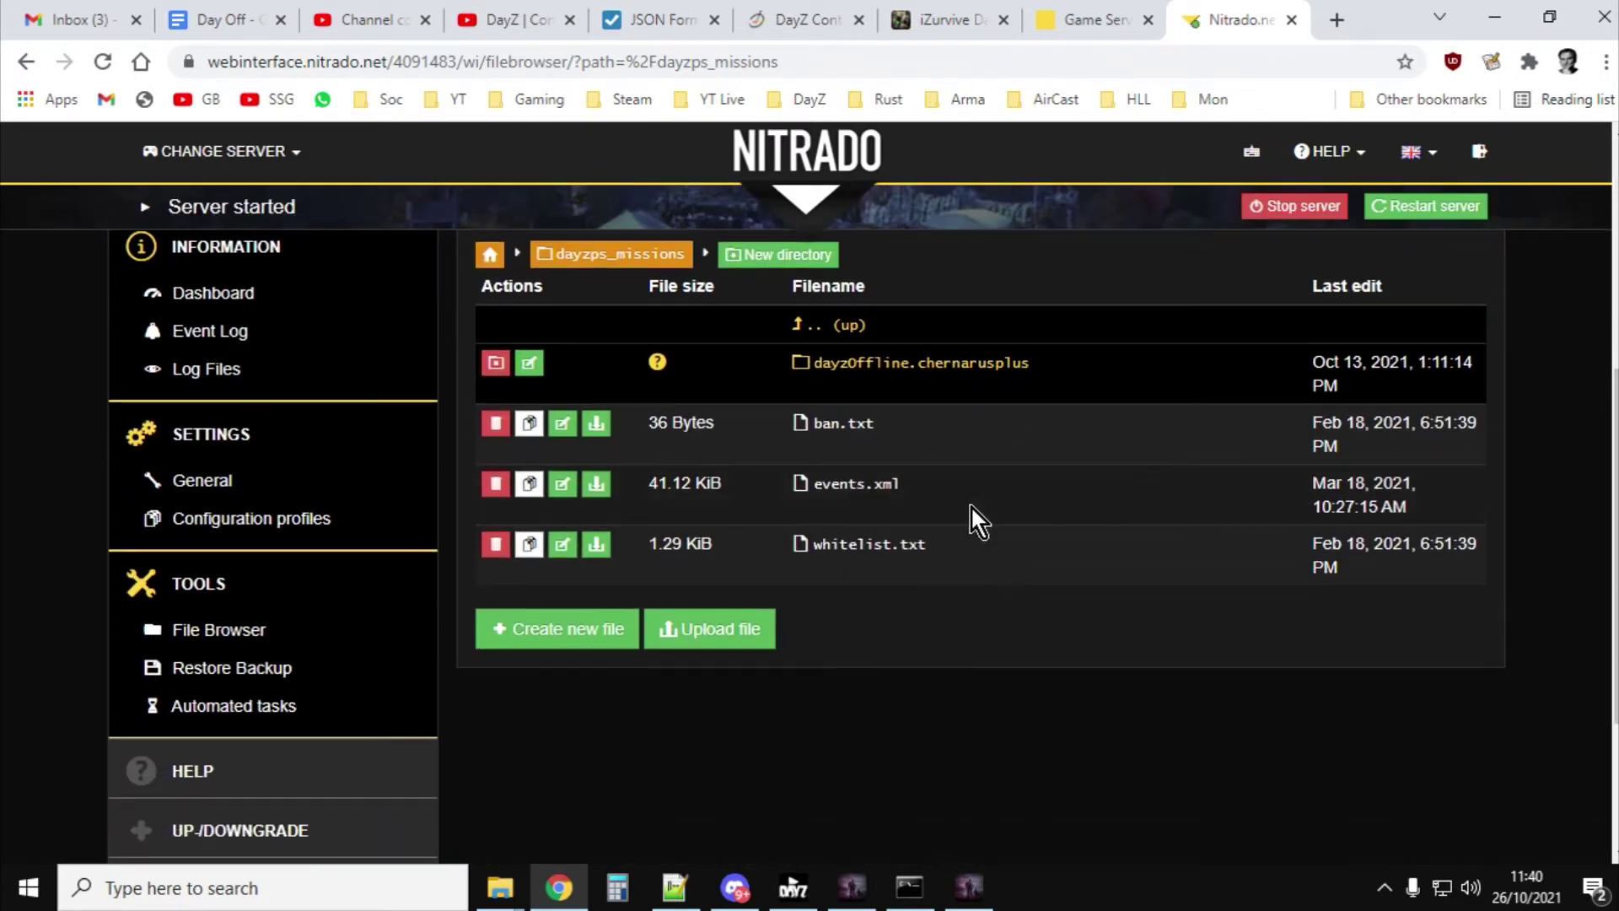
click(927, 371)
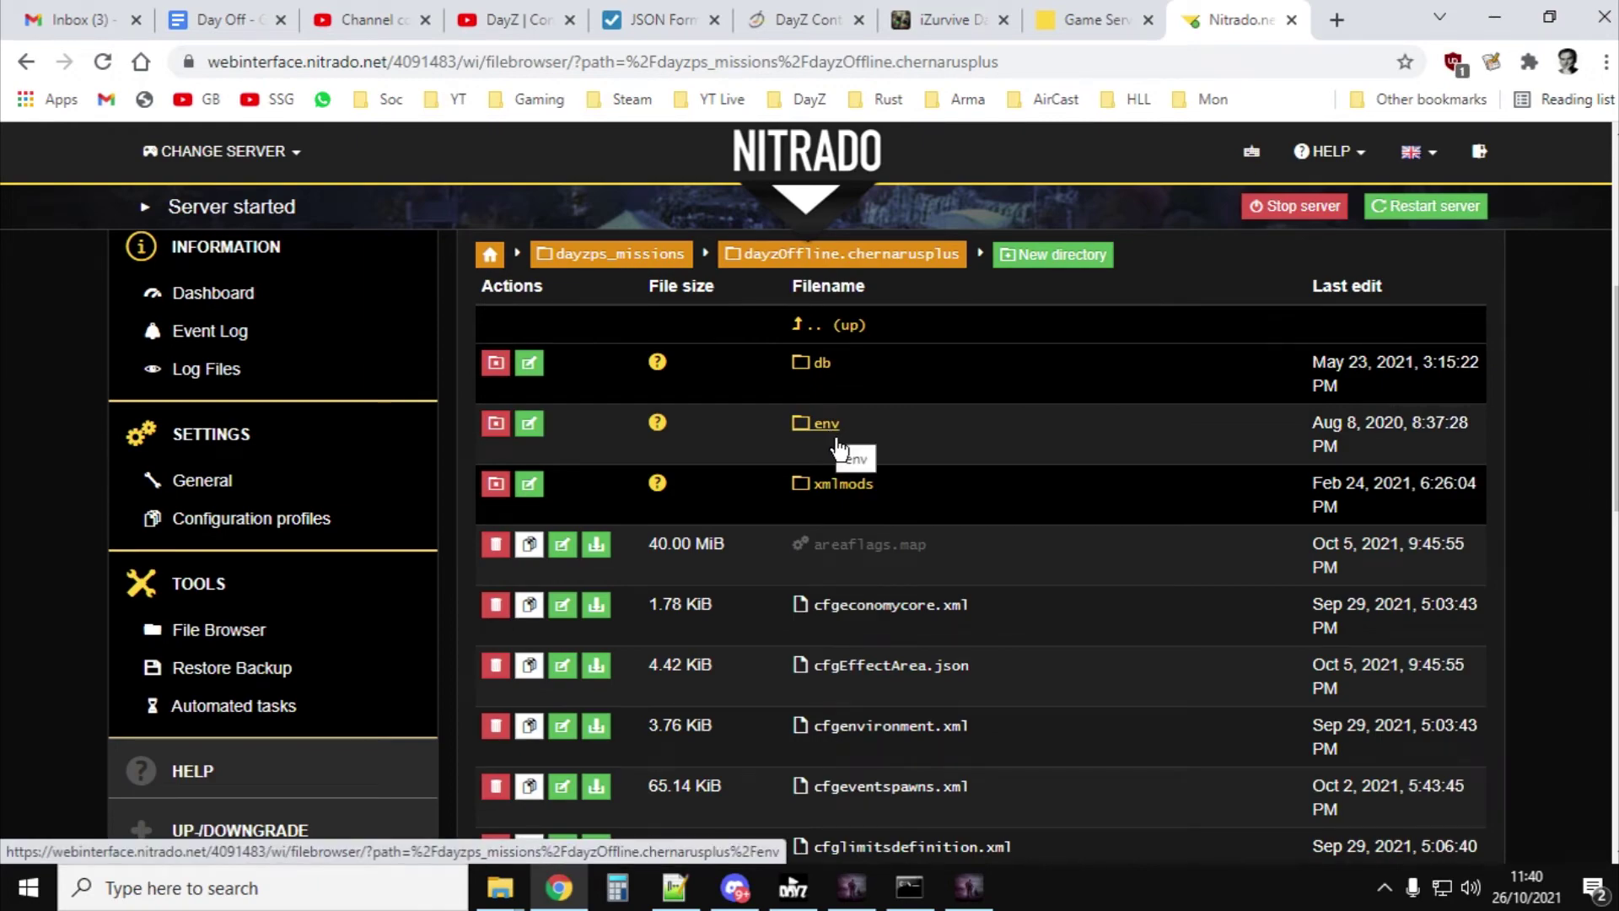
click(838, 439)
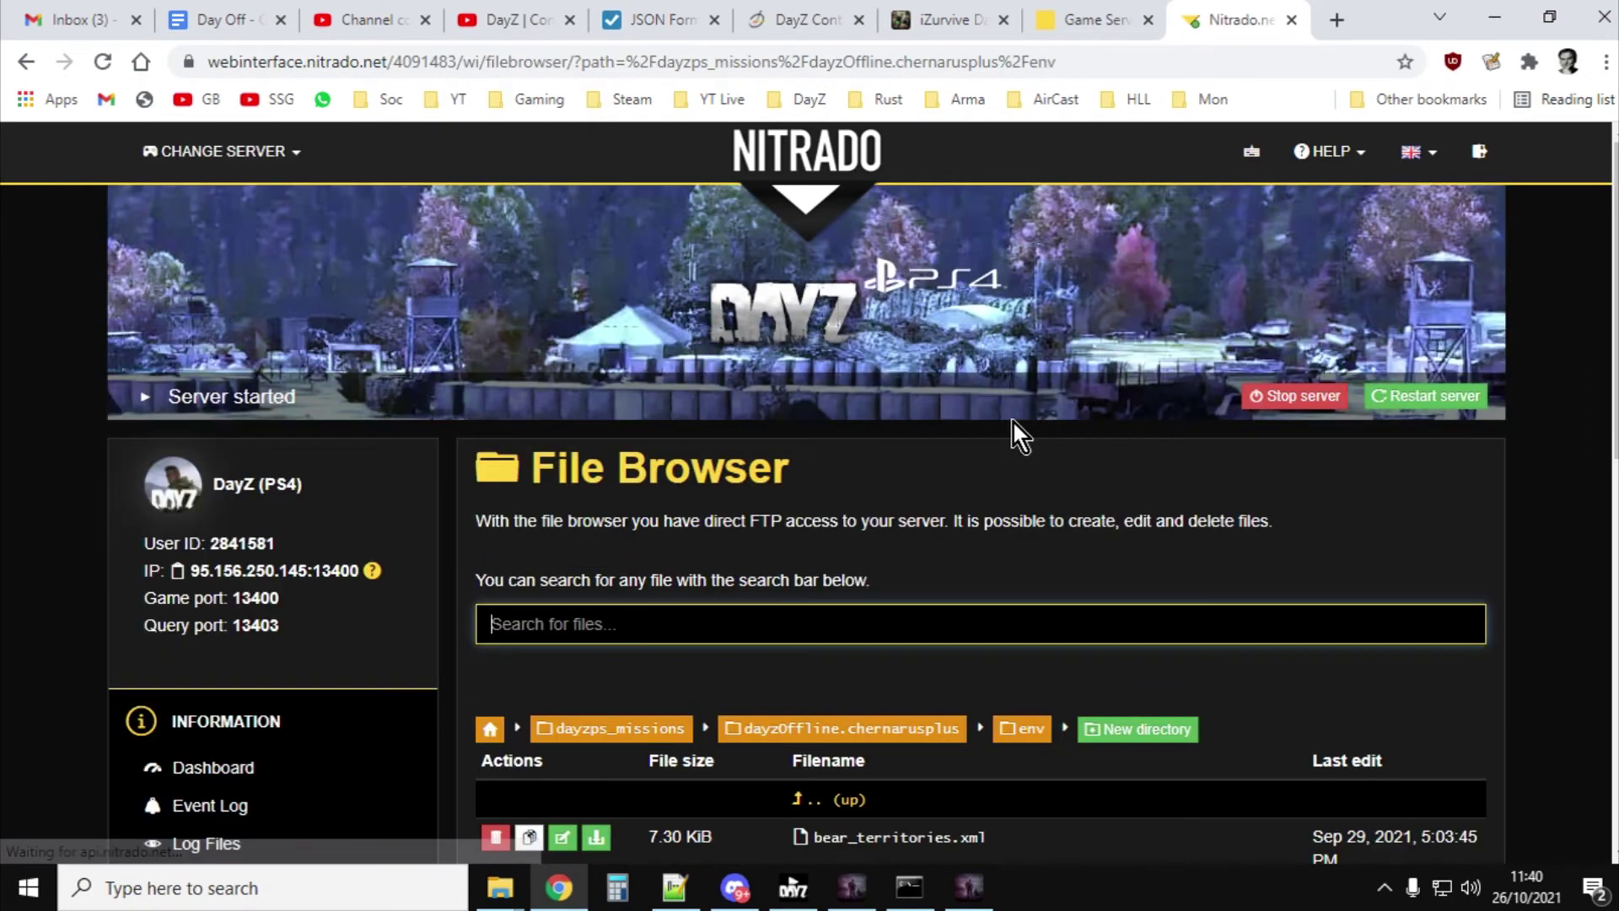
scroll(1009, 423, down, 4)
scroll(1009, 423, down, 1)
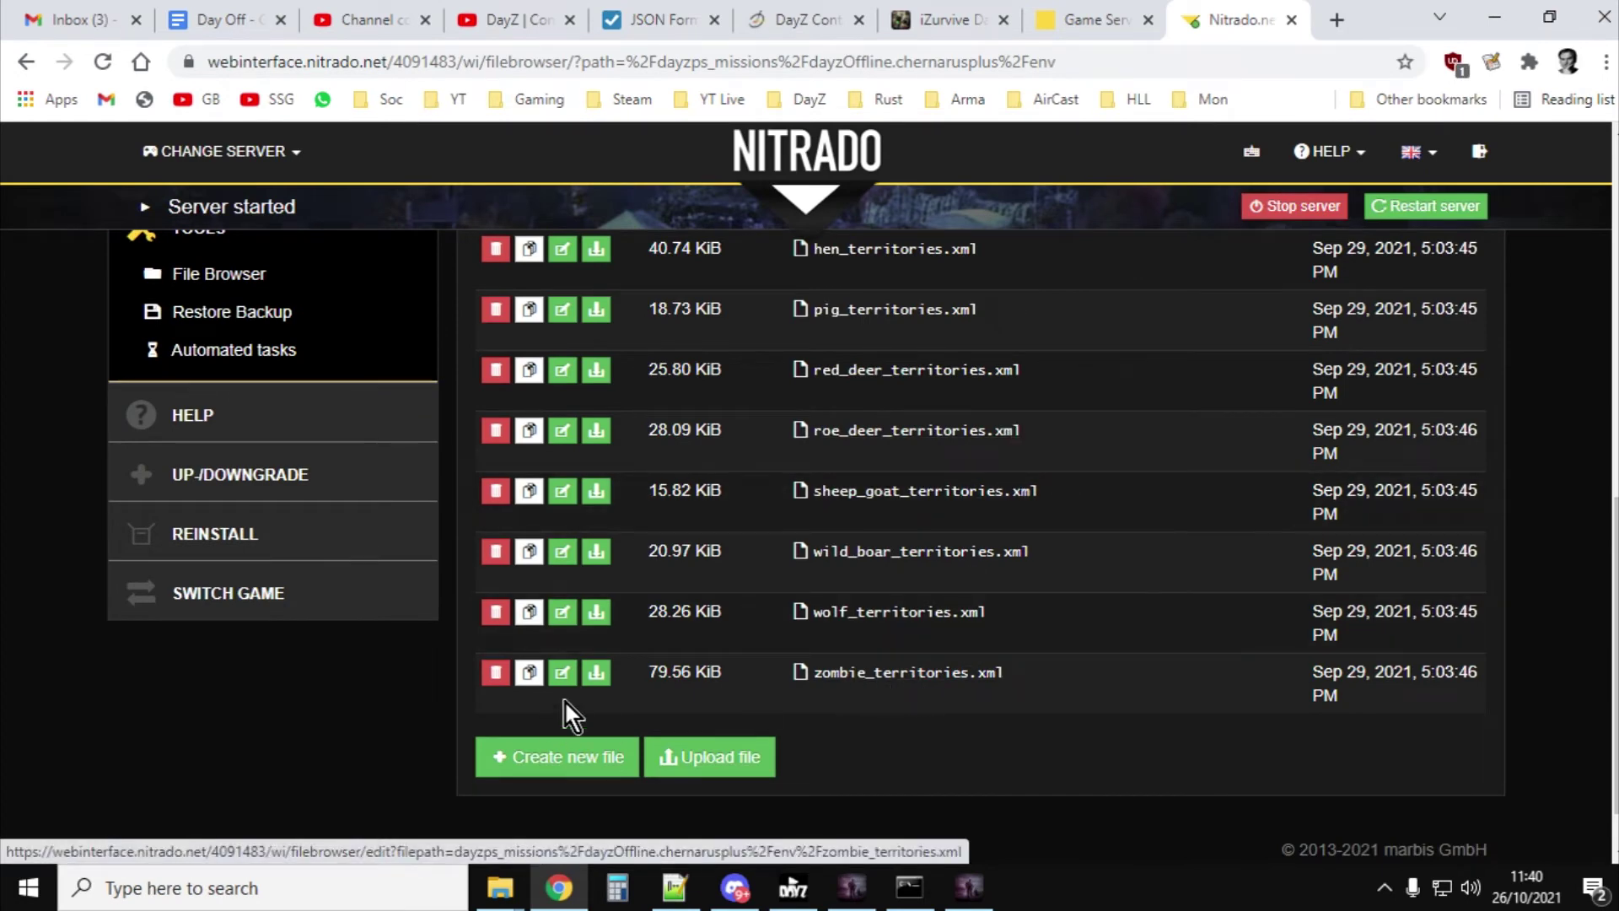
click(675, 886)
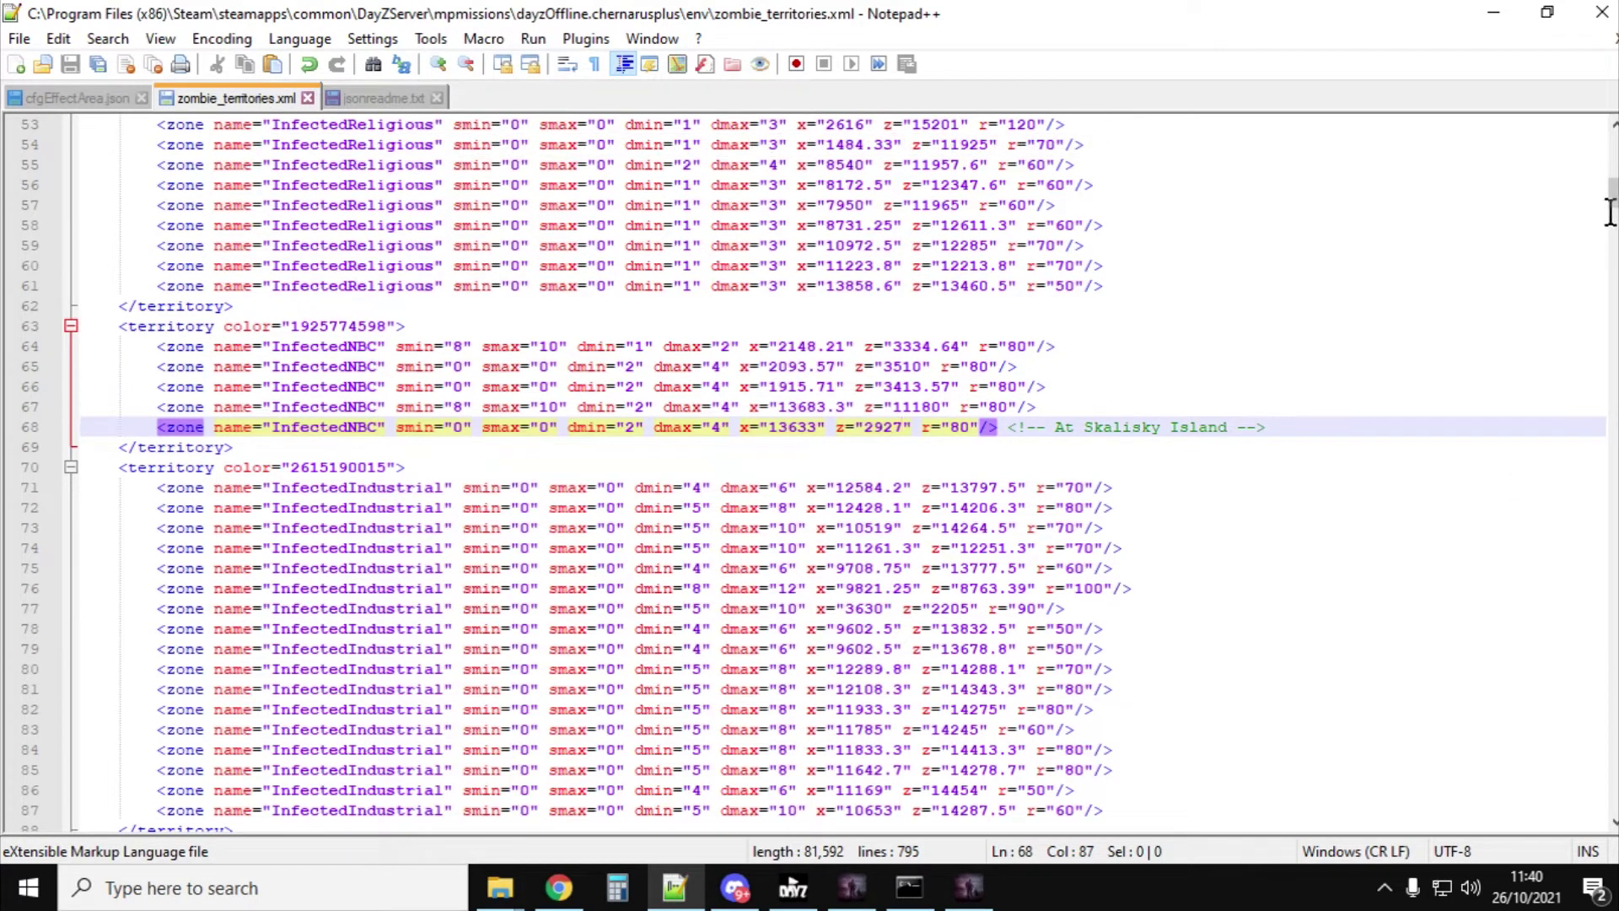
drag(1612, 203, 1611, 126)
click(1383, 189)
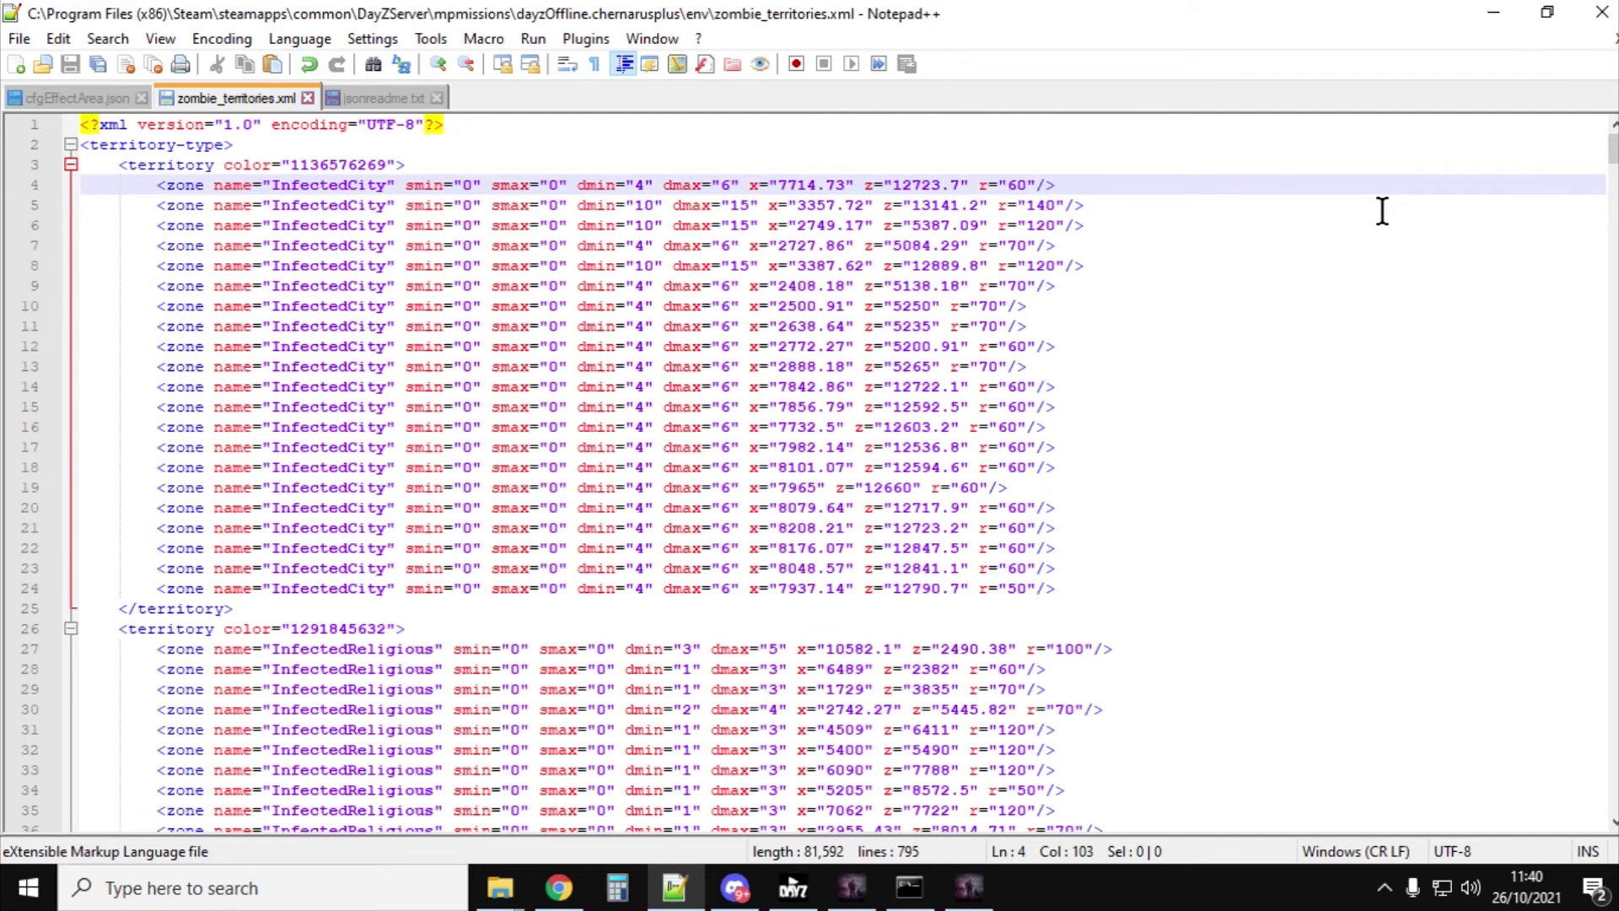
key(ctrl+f)
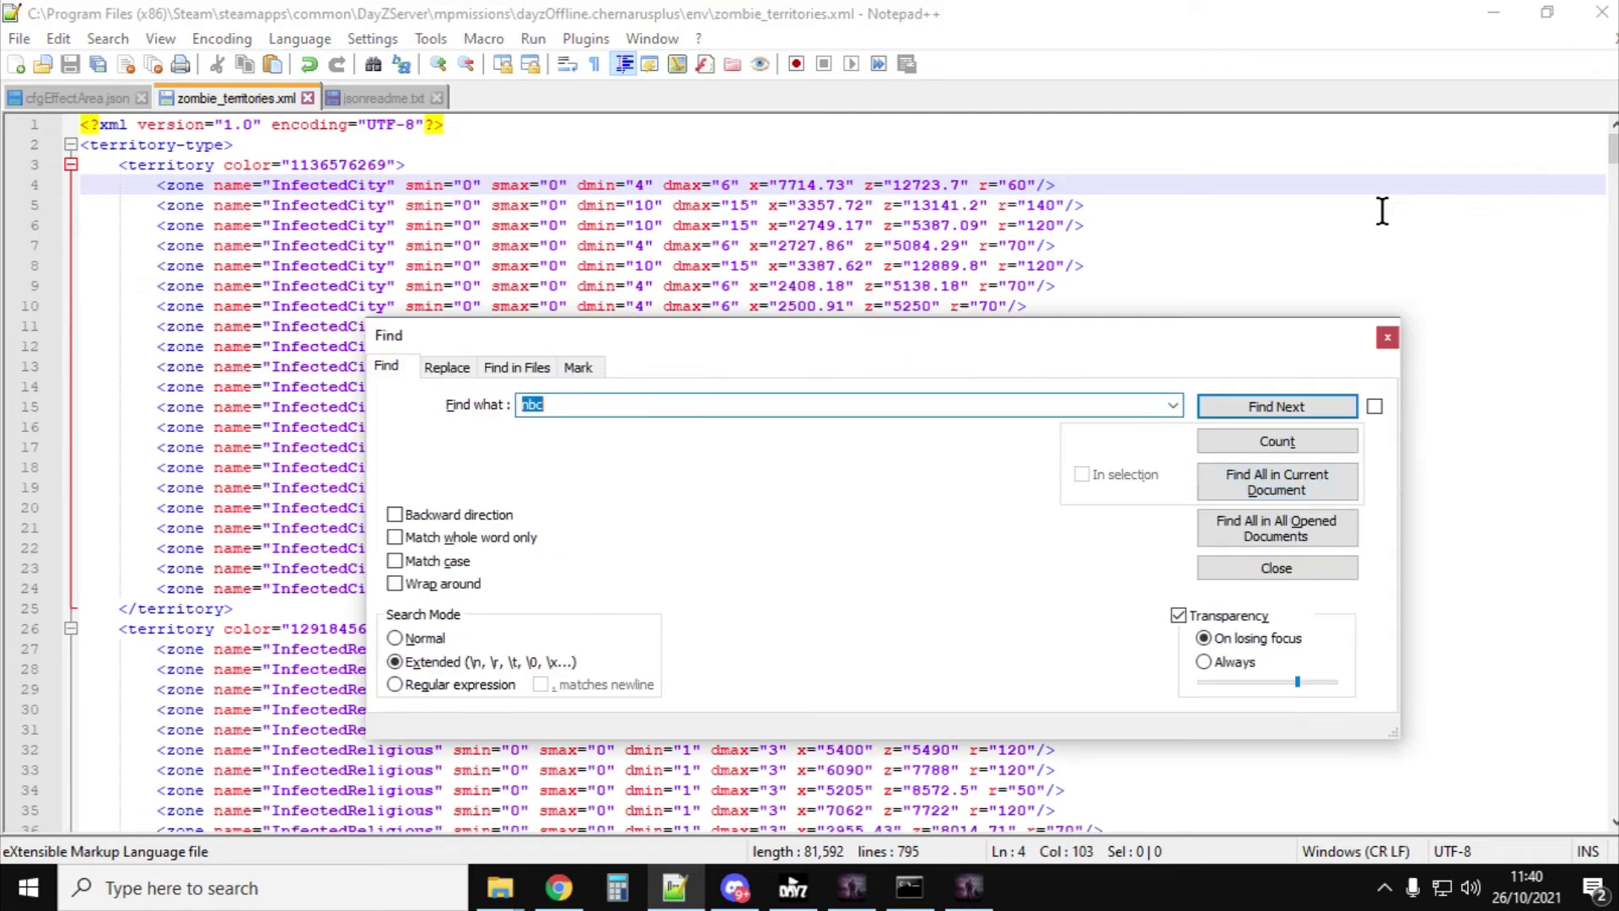
click(1308, 406)
click(1387, 337)
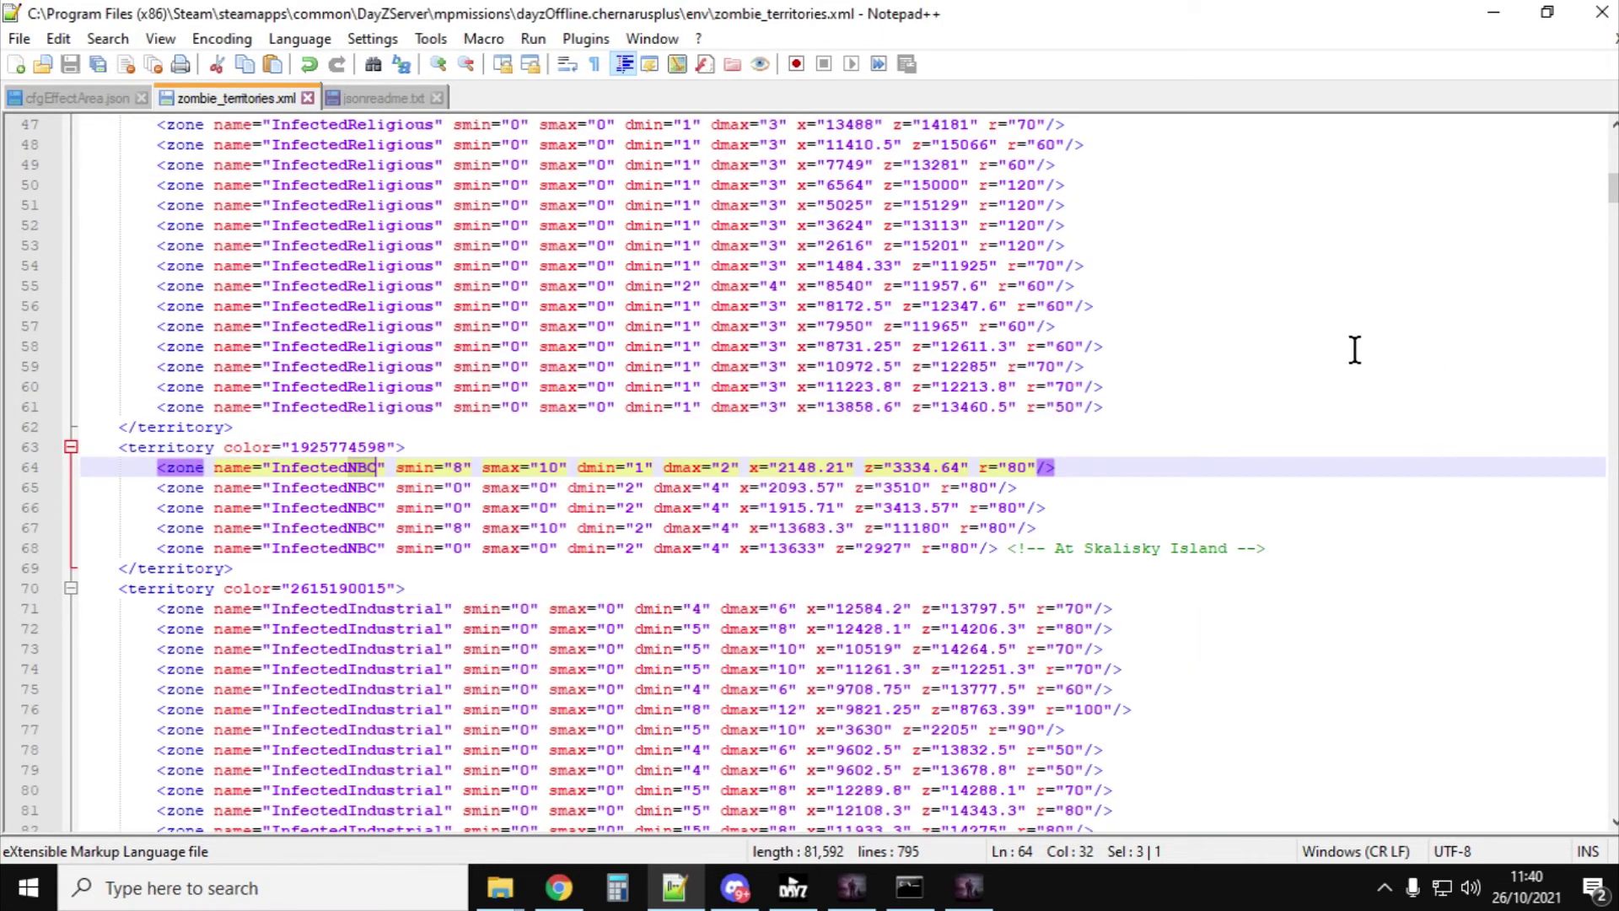
scroll(271, 485, down, 1)
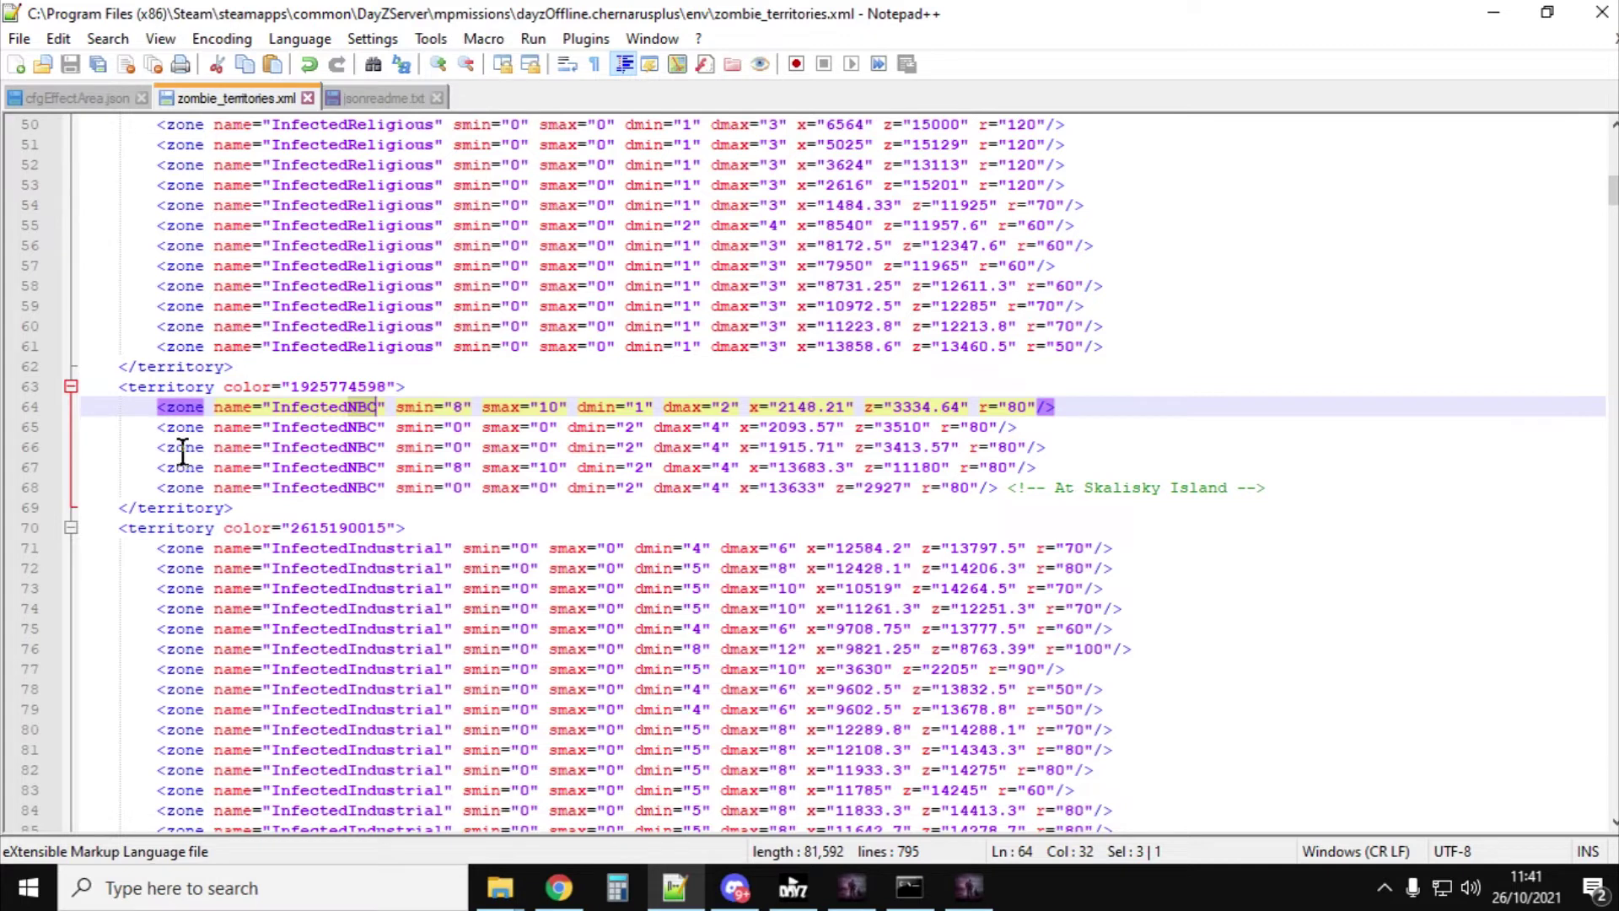
drag(159, 428, 1021, 430)
right_click(997, 433)
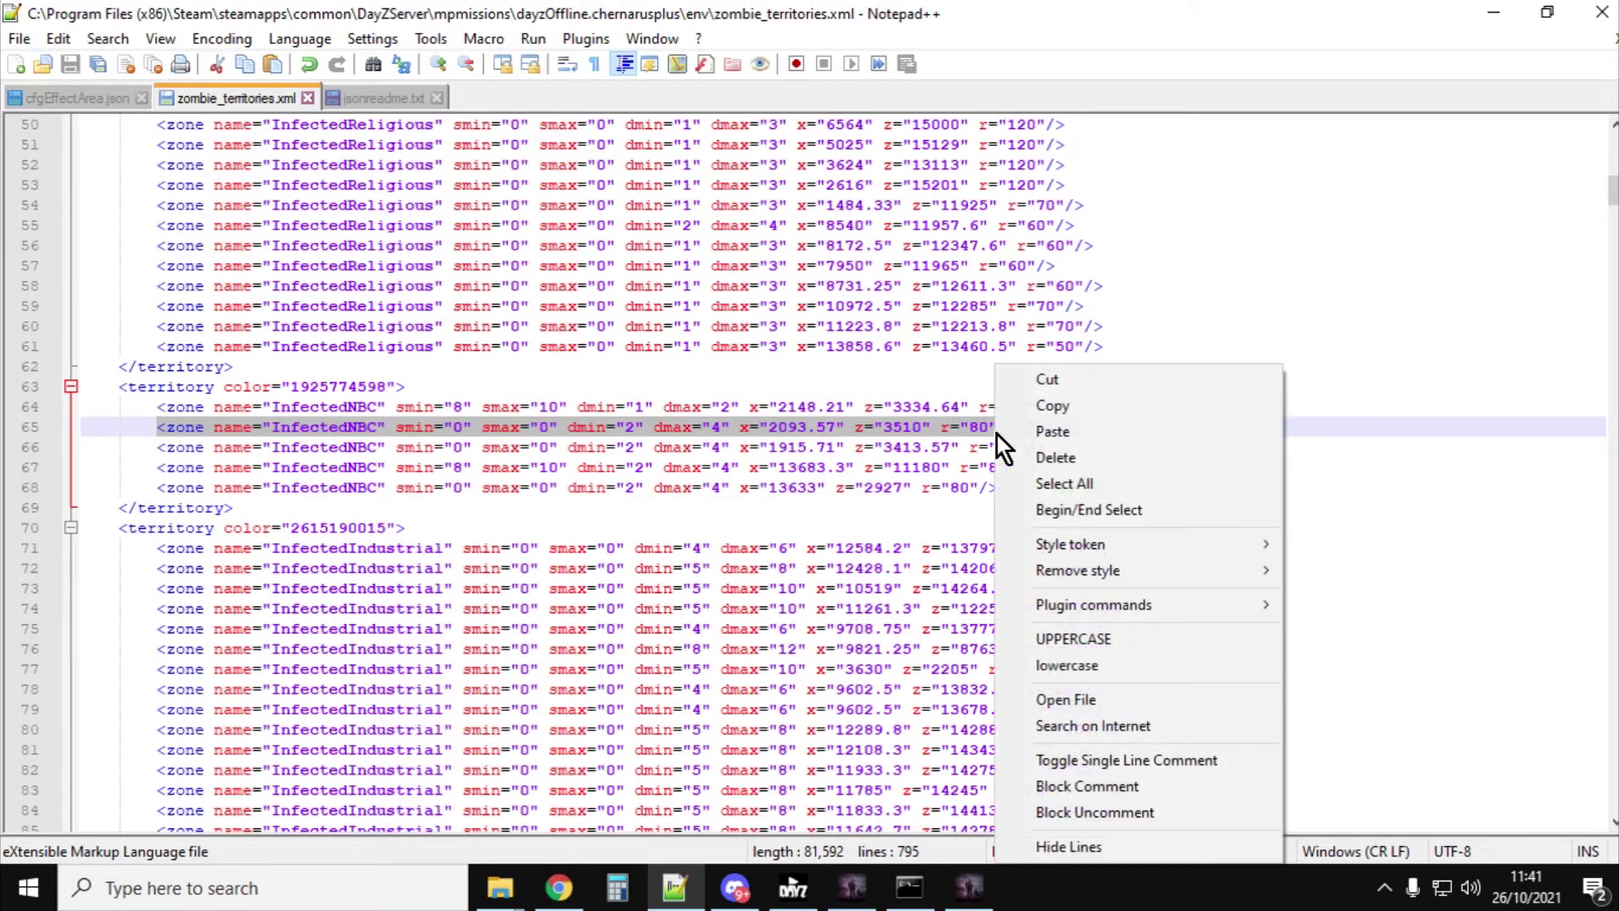
click(1049, 408)
click(359, 511)
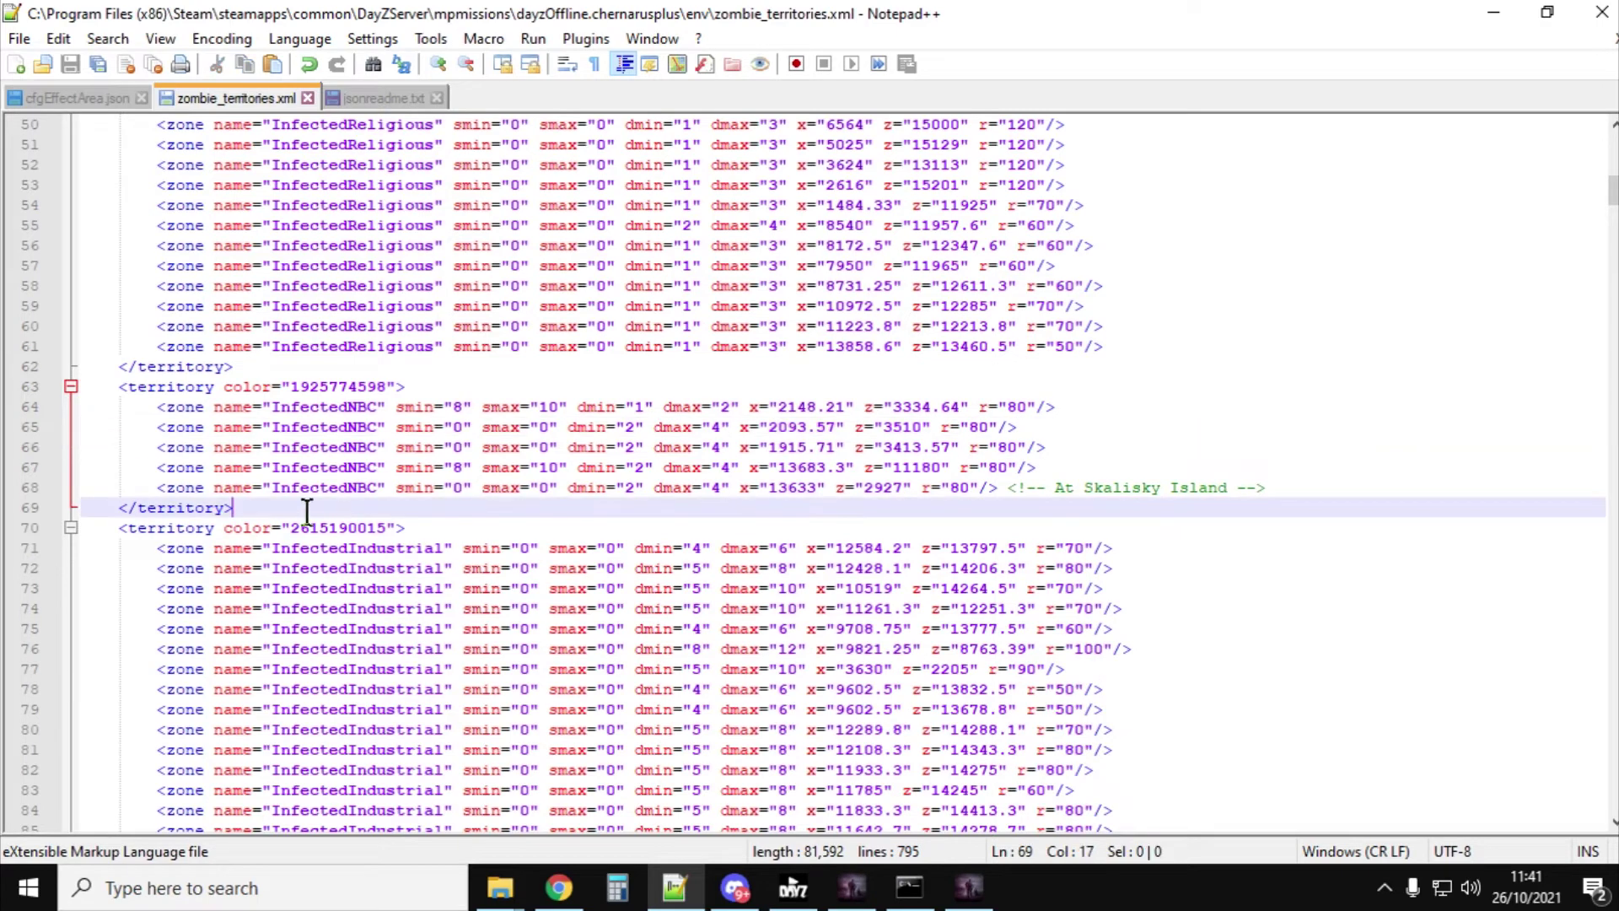
click(203, 488)
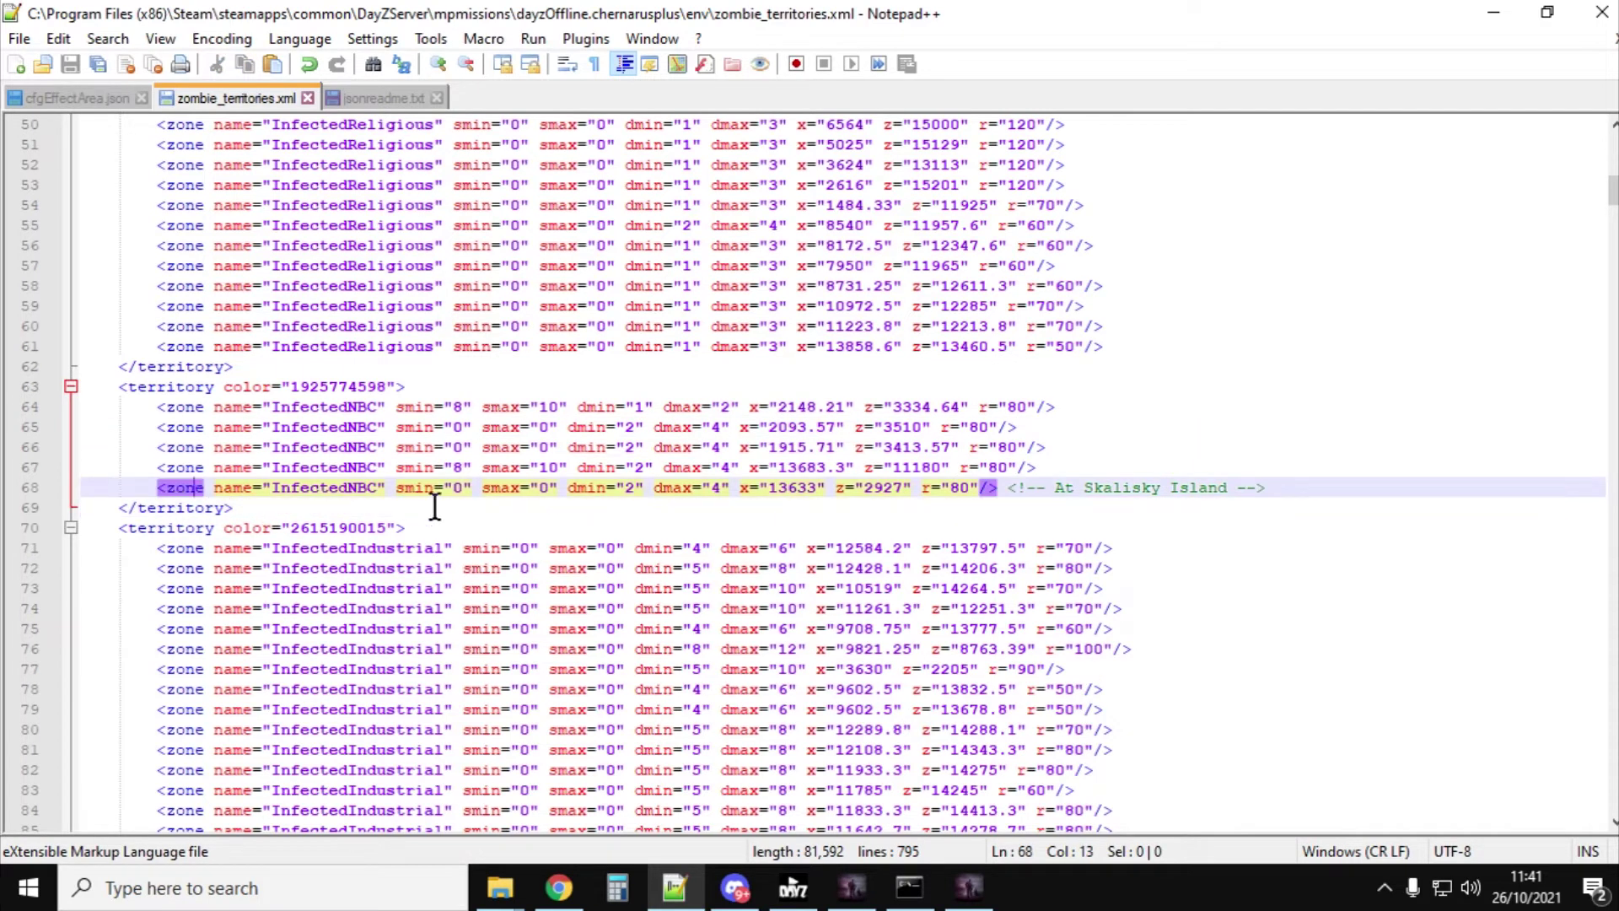
click(714, 498)
click(894, 491)
click(82, 99)
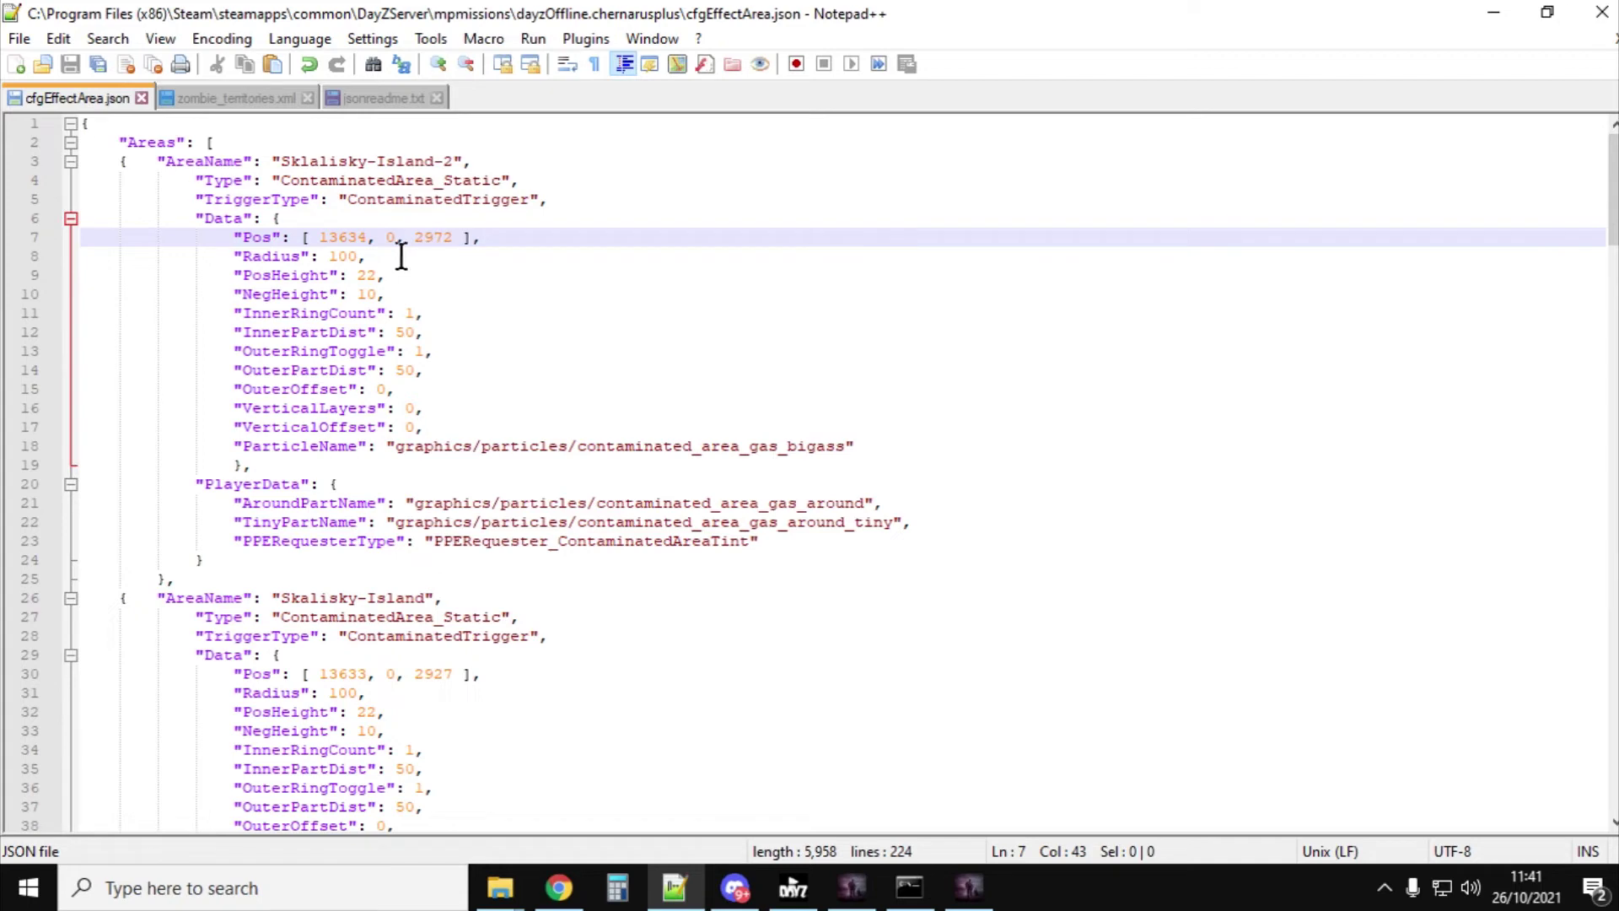
click(253, 100)
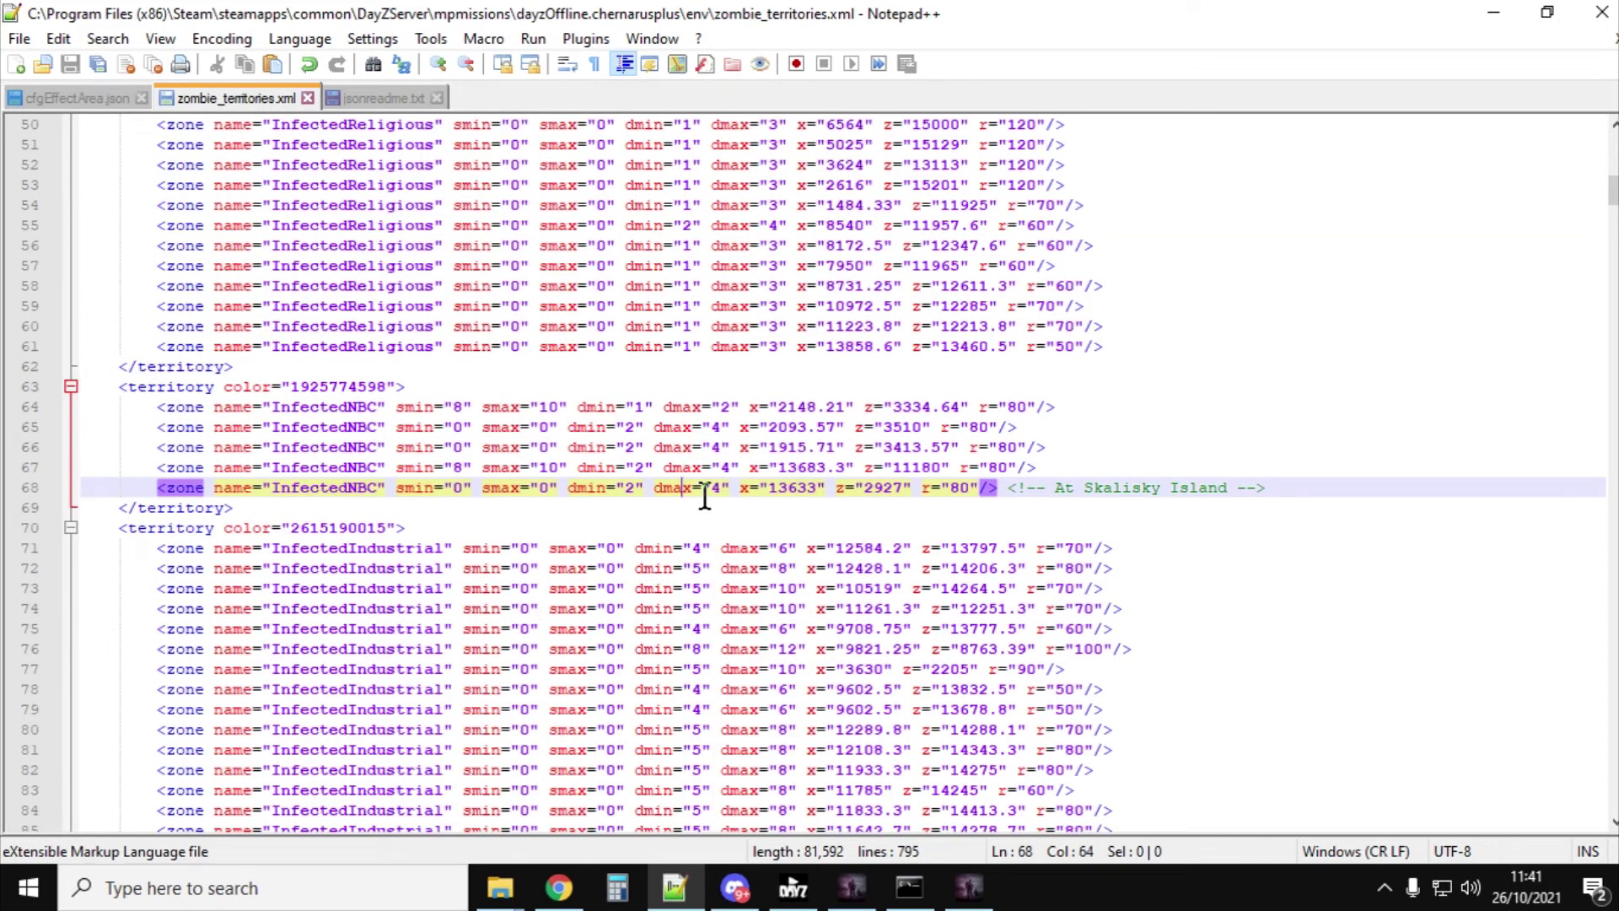
click(1032, 497)
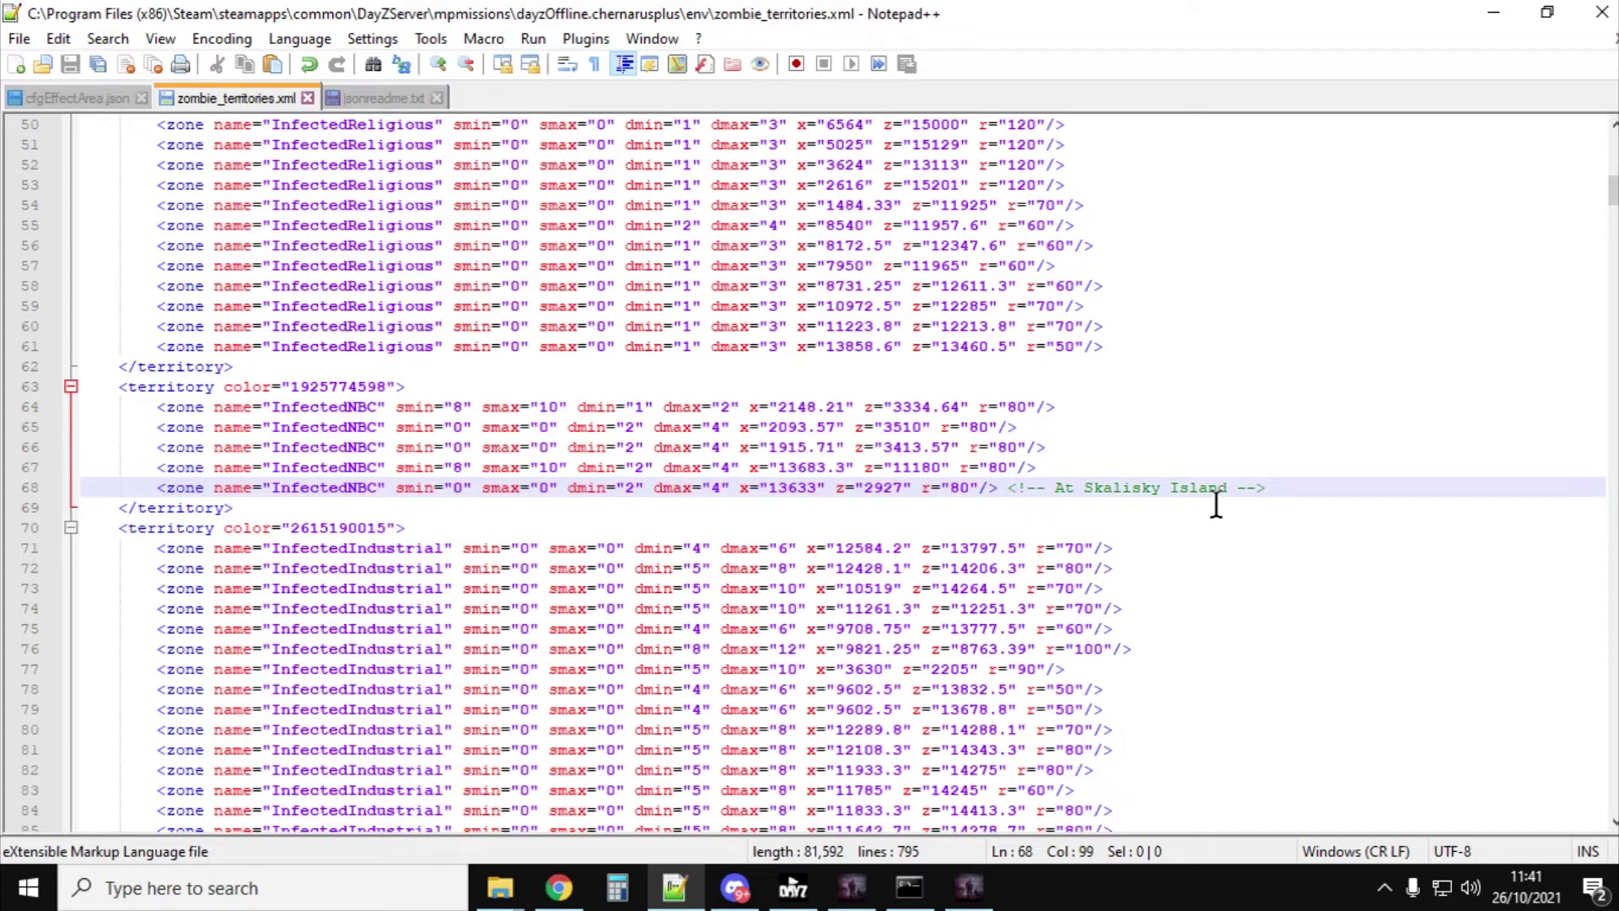
click(1298, 499)
click(78, 99)
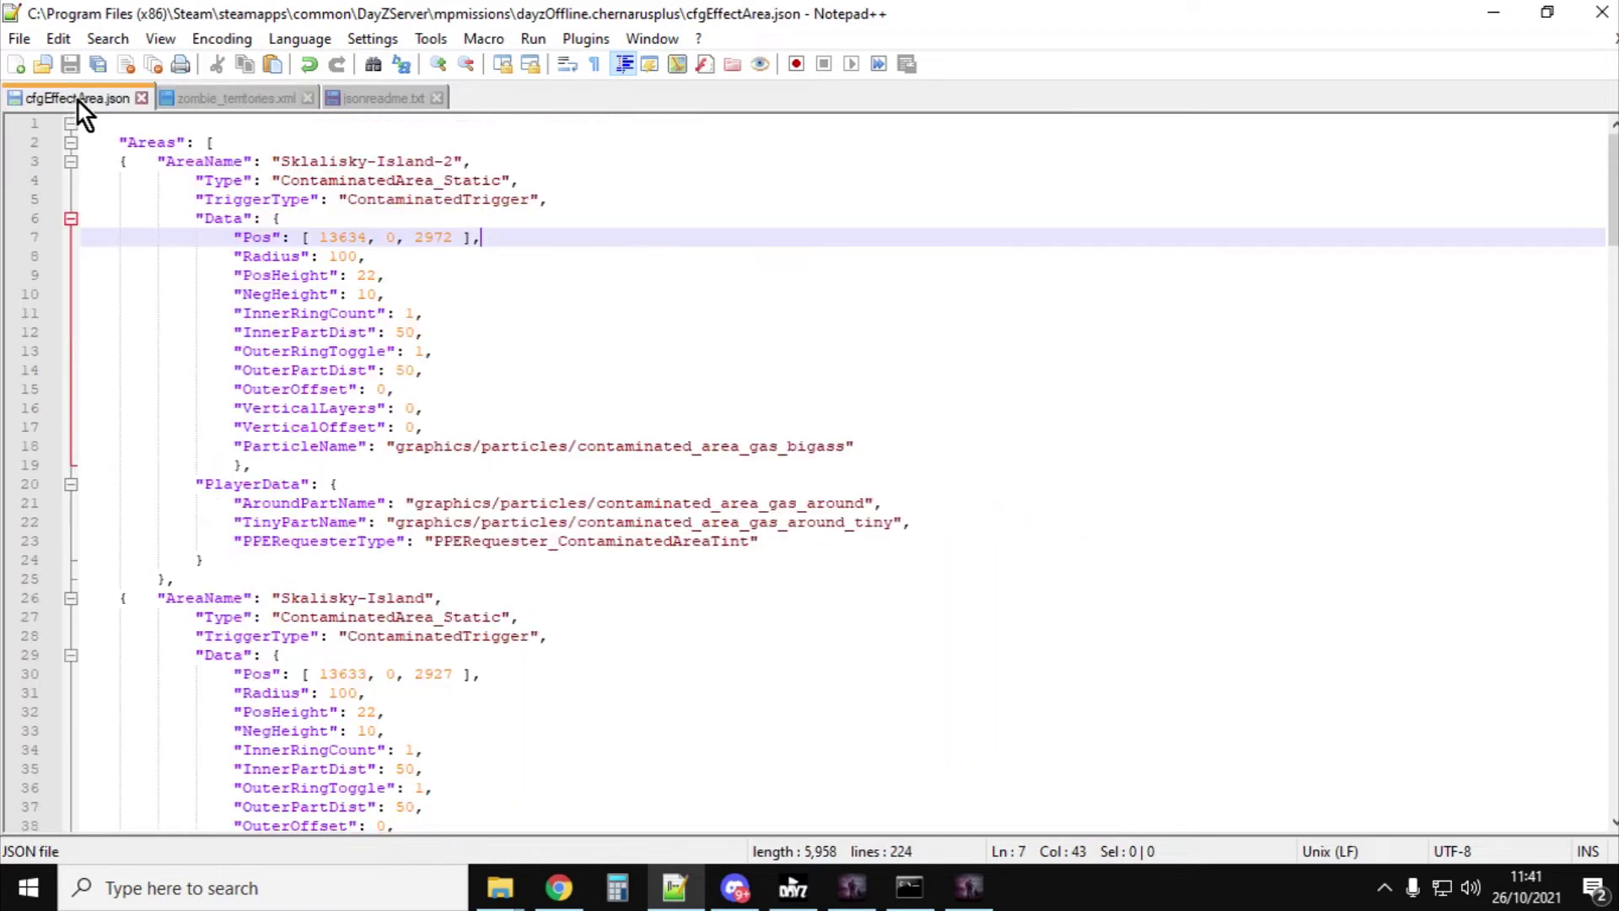
click(215, 97)
Step: Close the running local server console and the DayZ game window
mouse_move(905, 904)
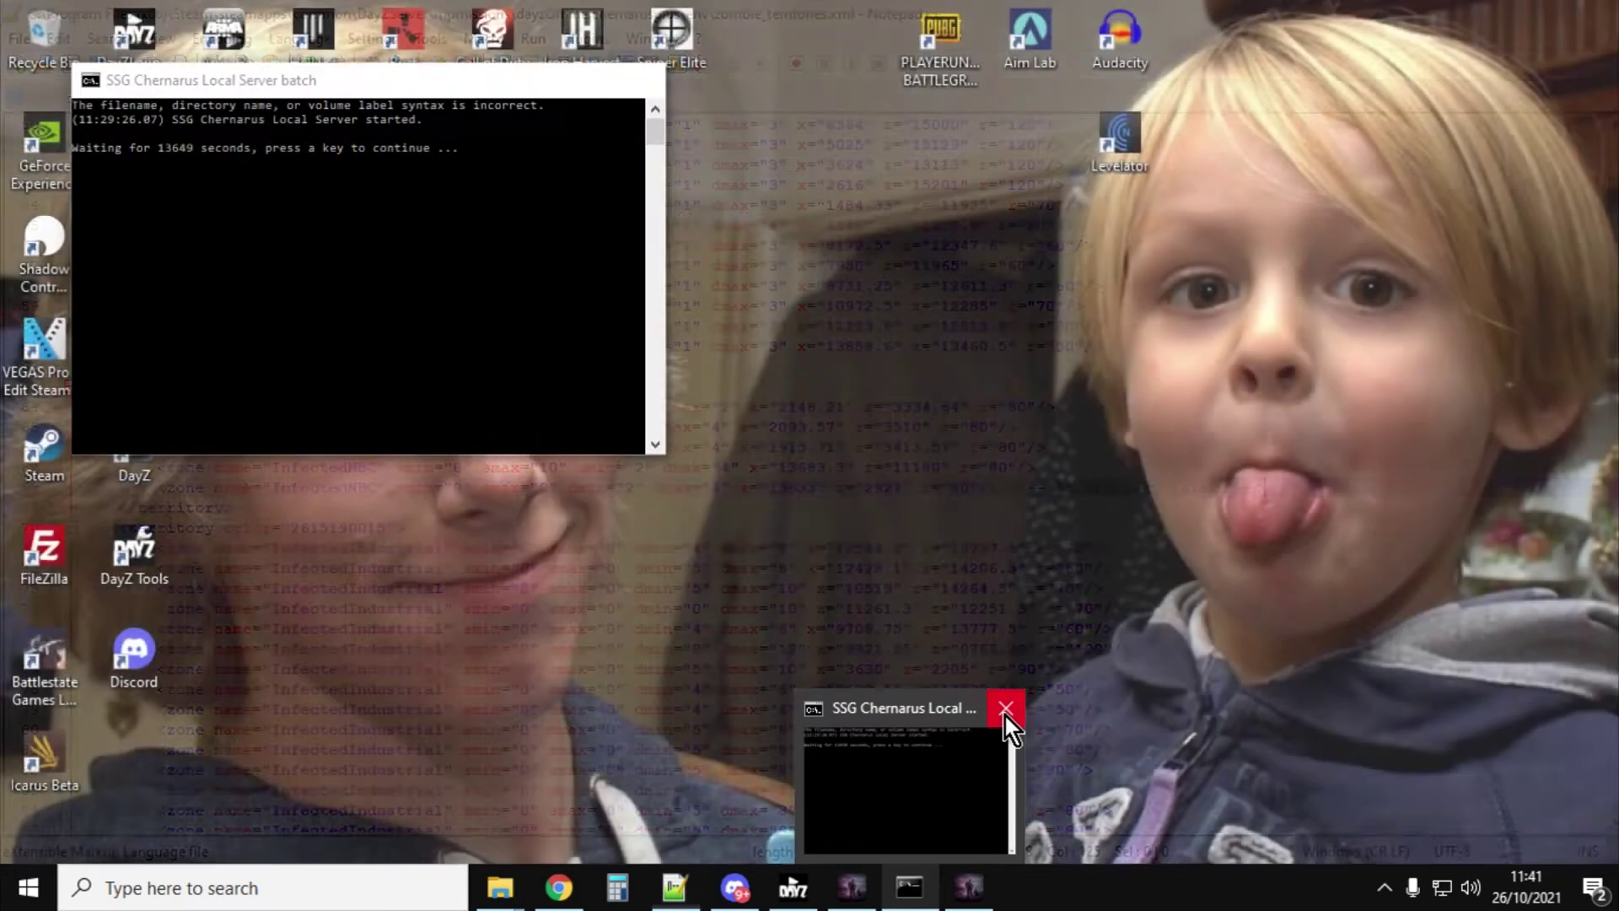
click(1005, 713)
mouse_move(909, 893)
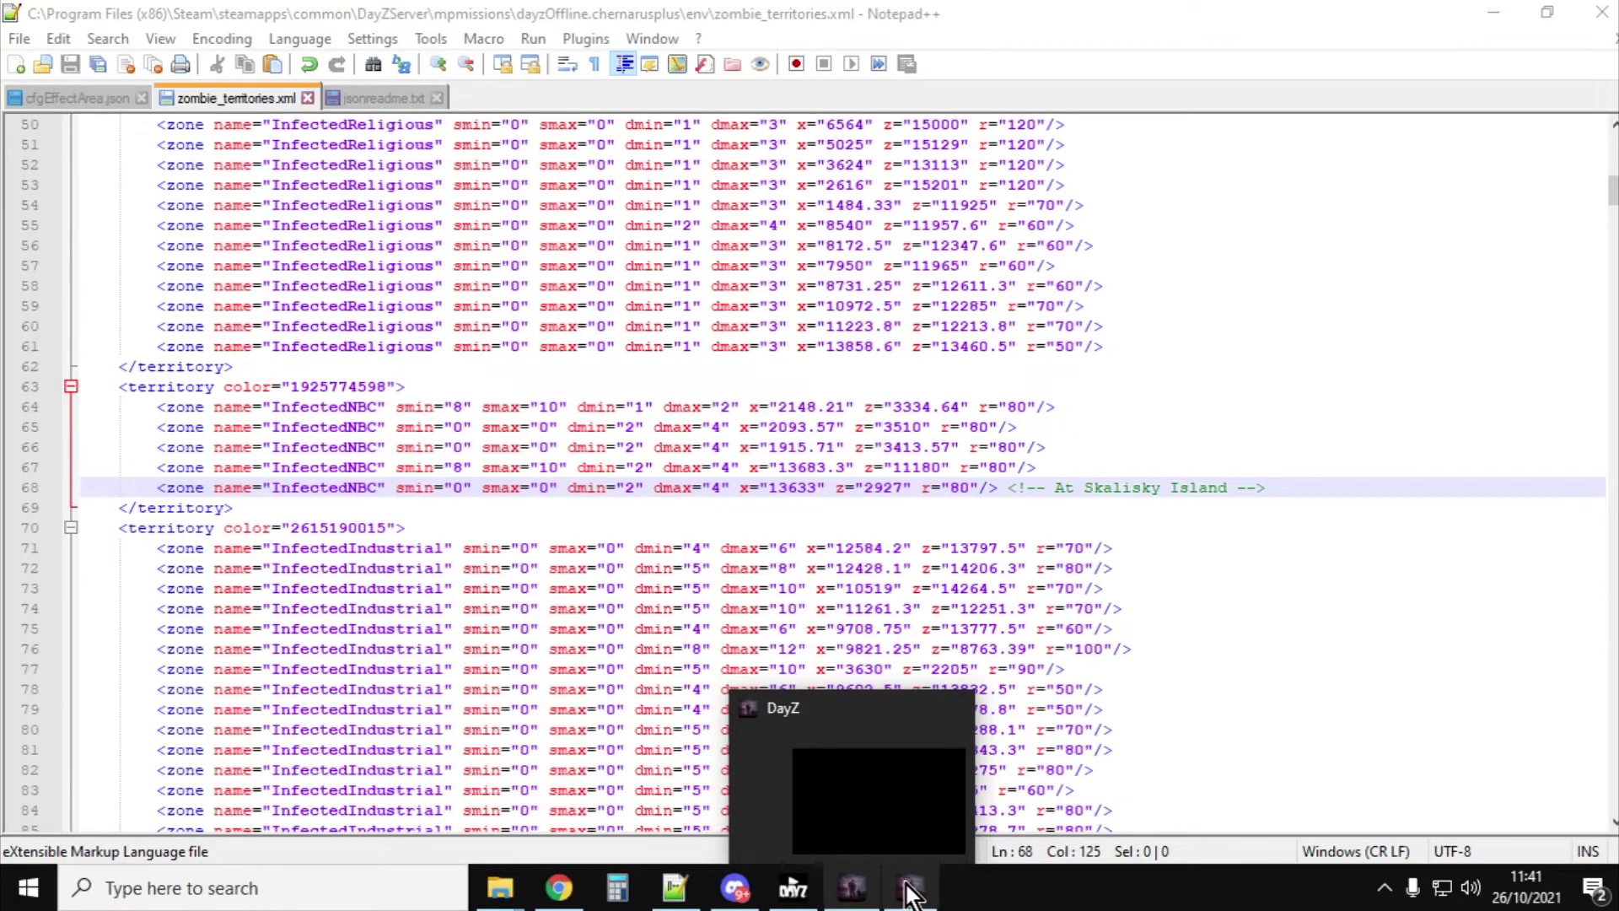
click(1025, 732)
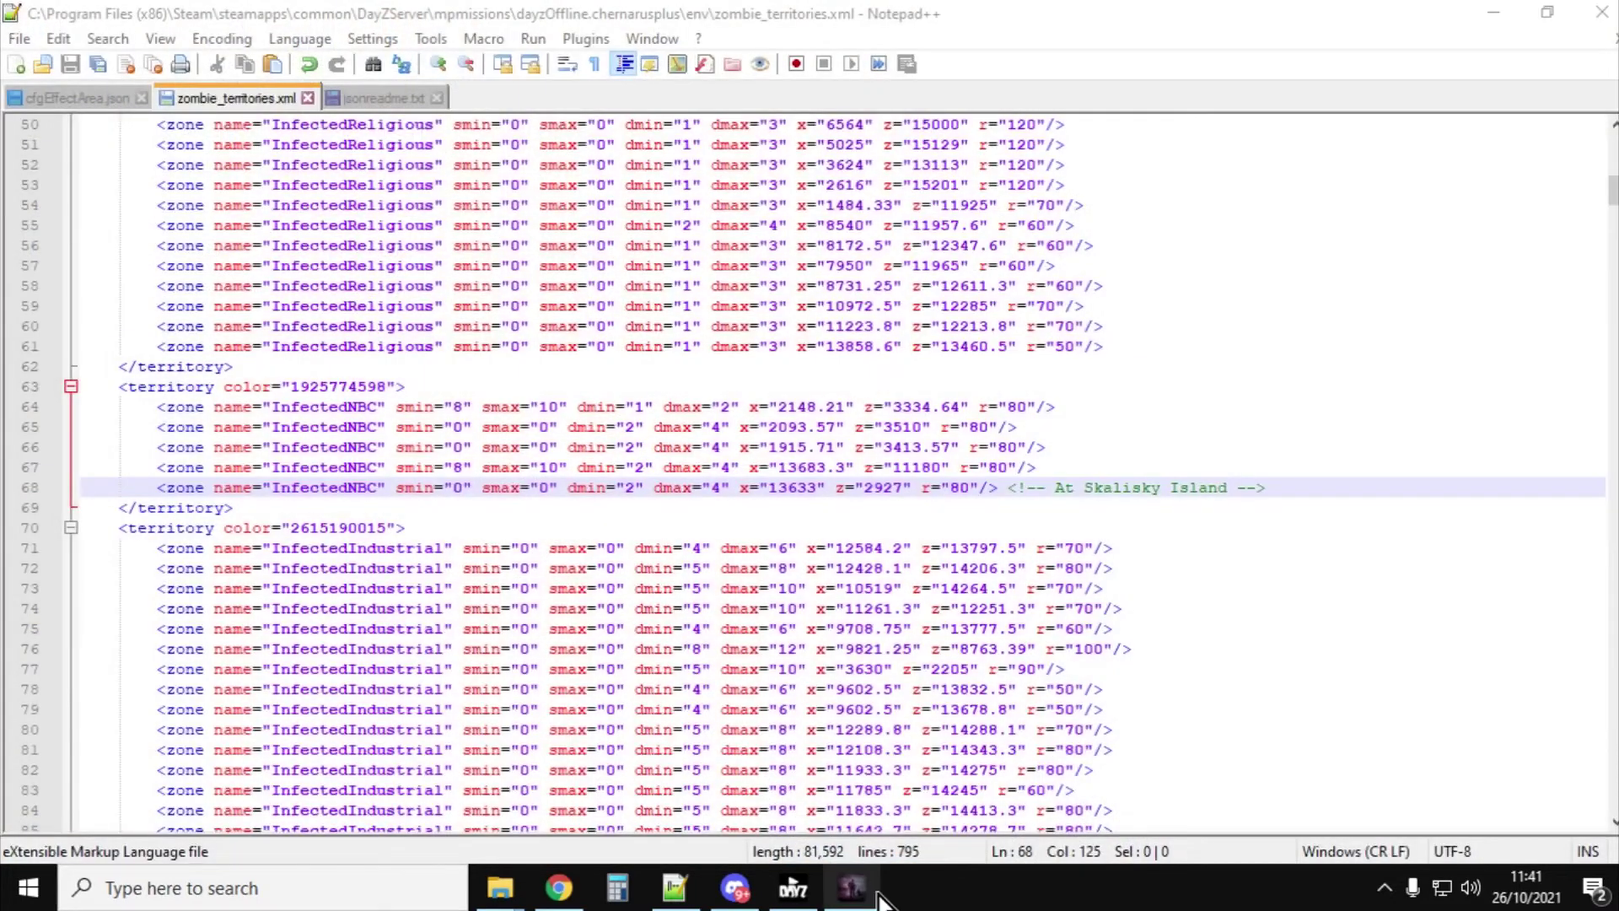
Step: Relaunch the local server by running start-zomberry-admin from the DayZServer folder
mouse_move(520, 904)
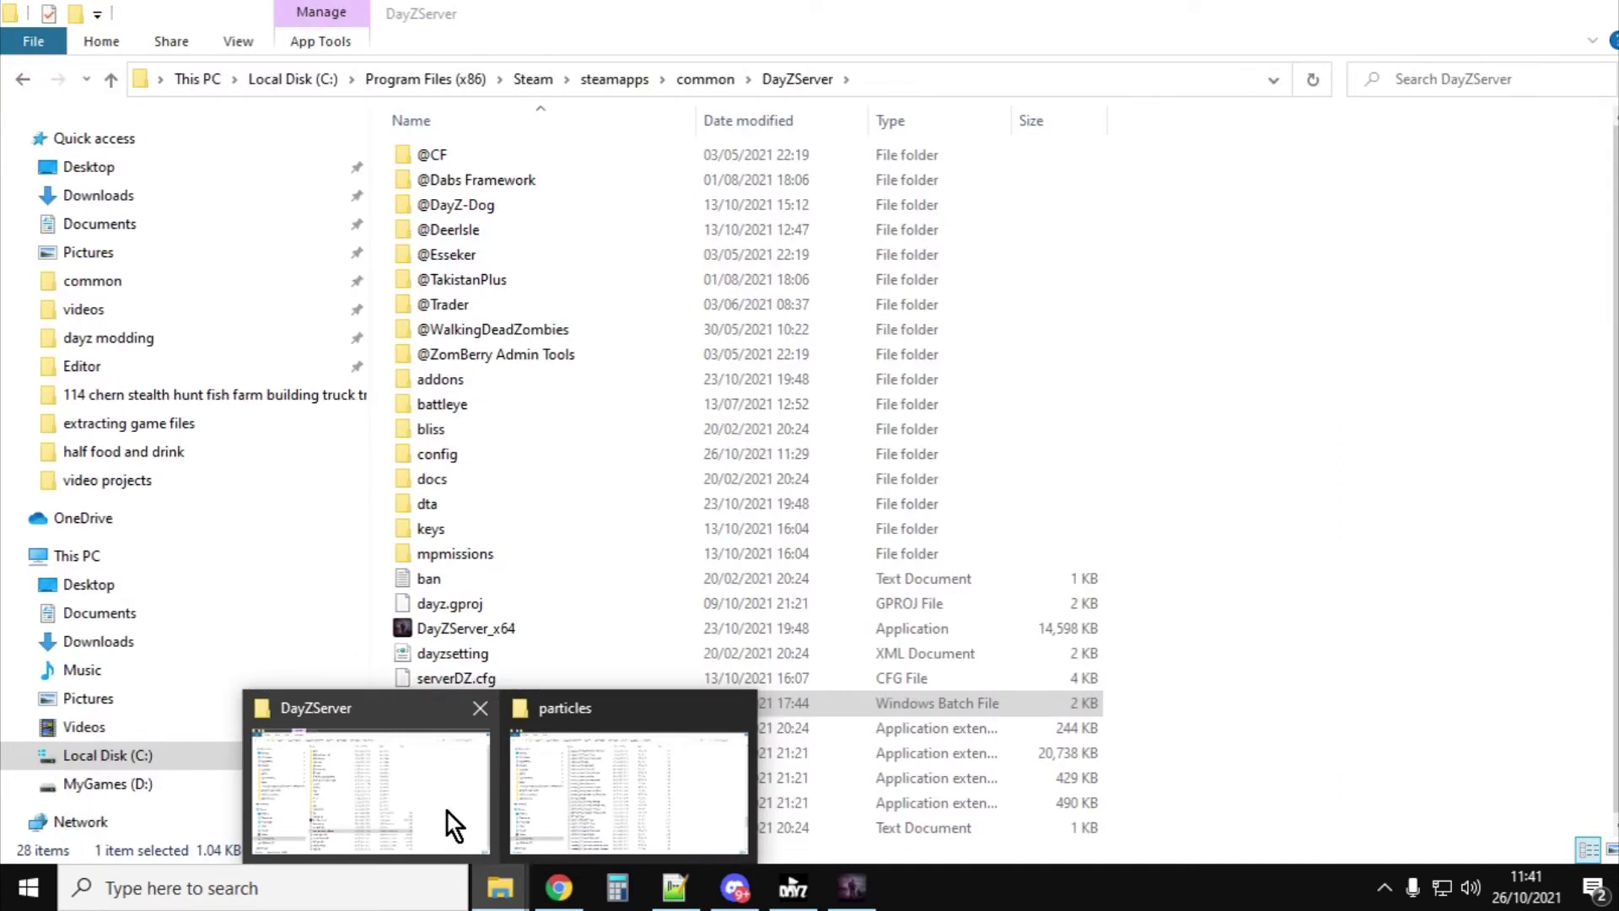
click(447, 812)
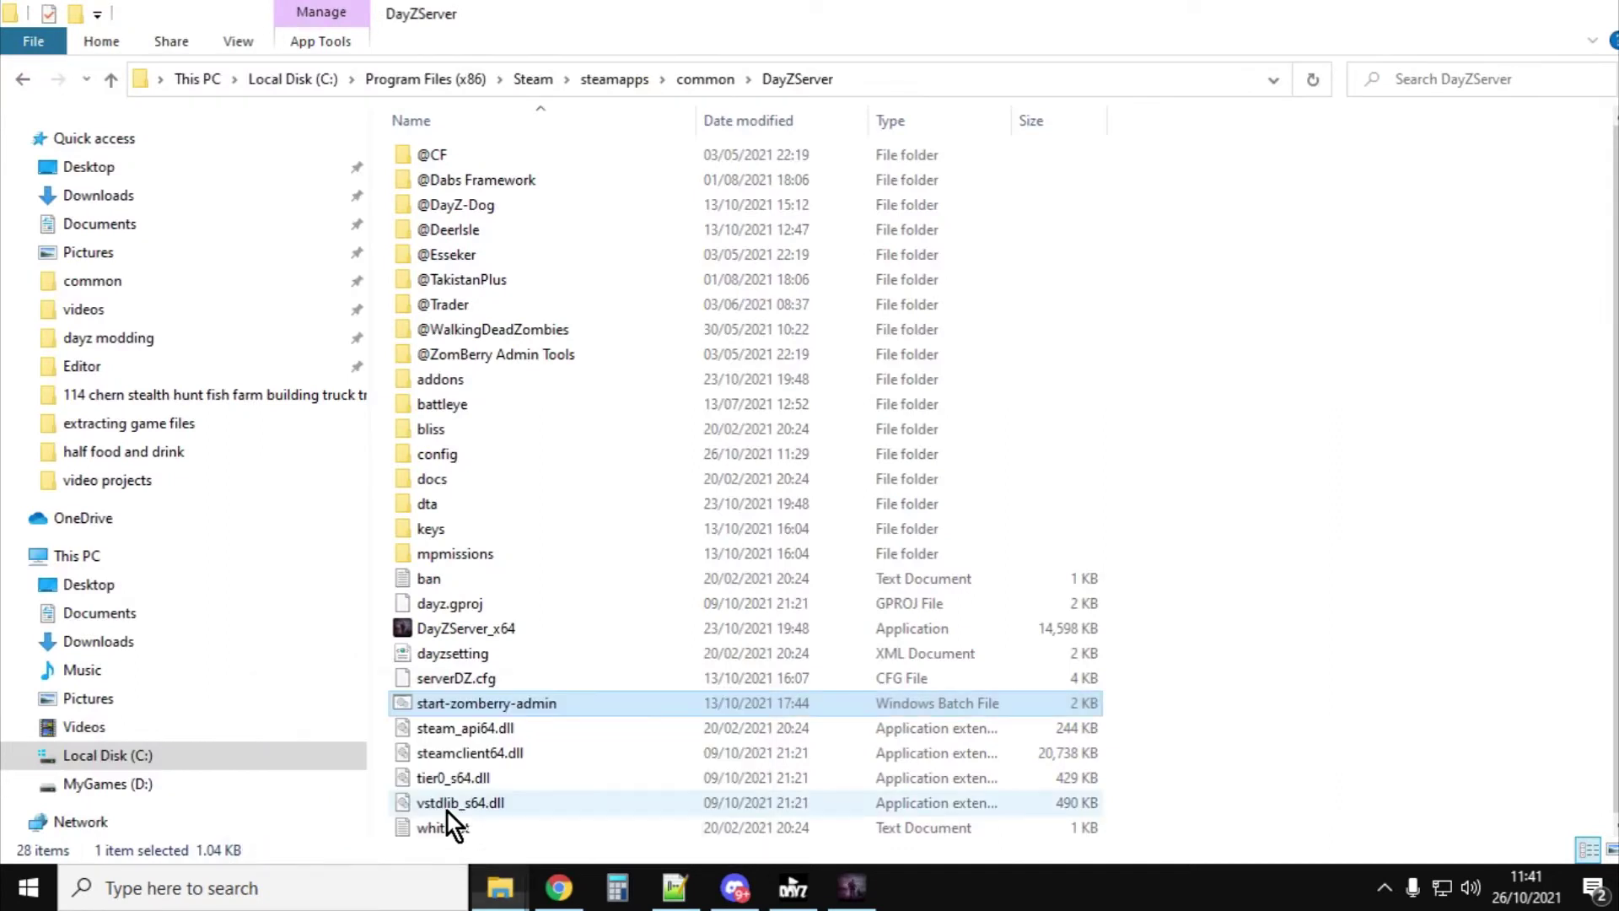
double_click(481, 705)
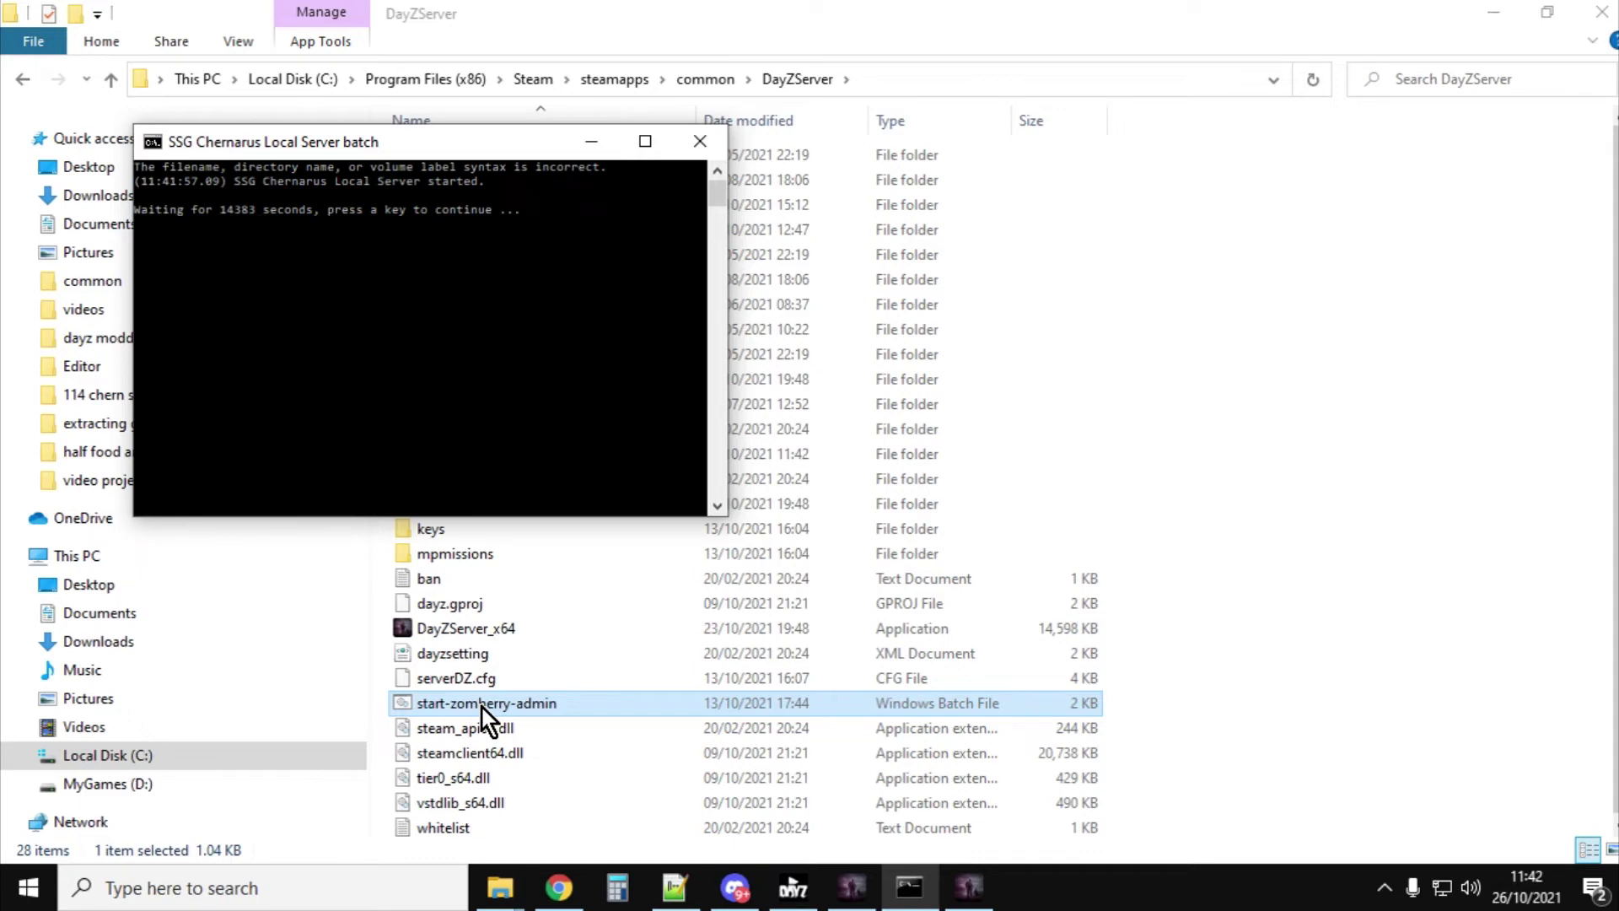
click(805, 882)
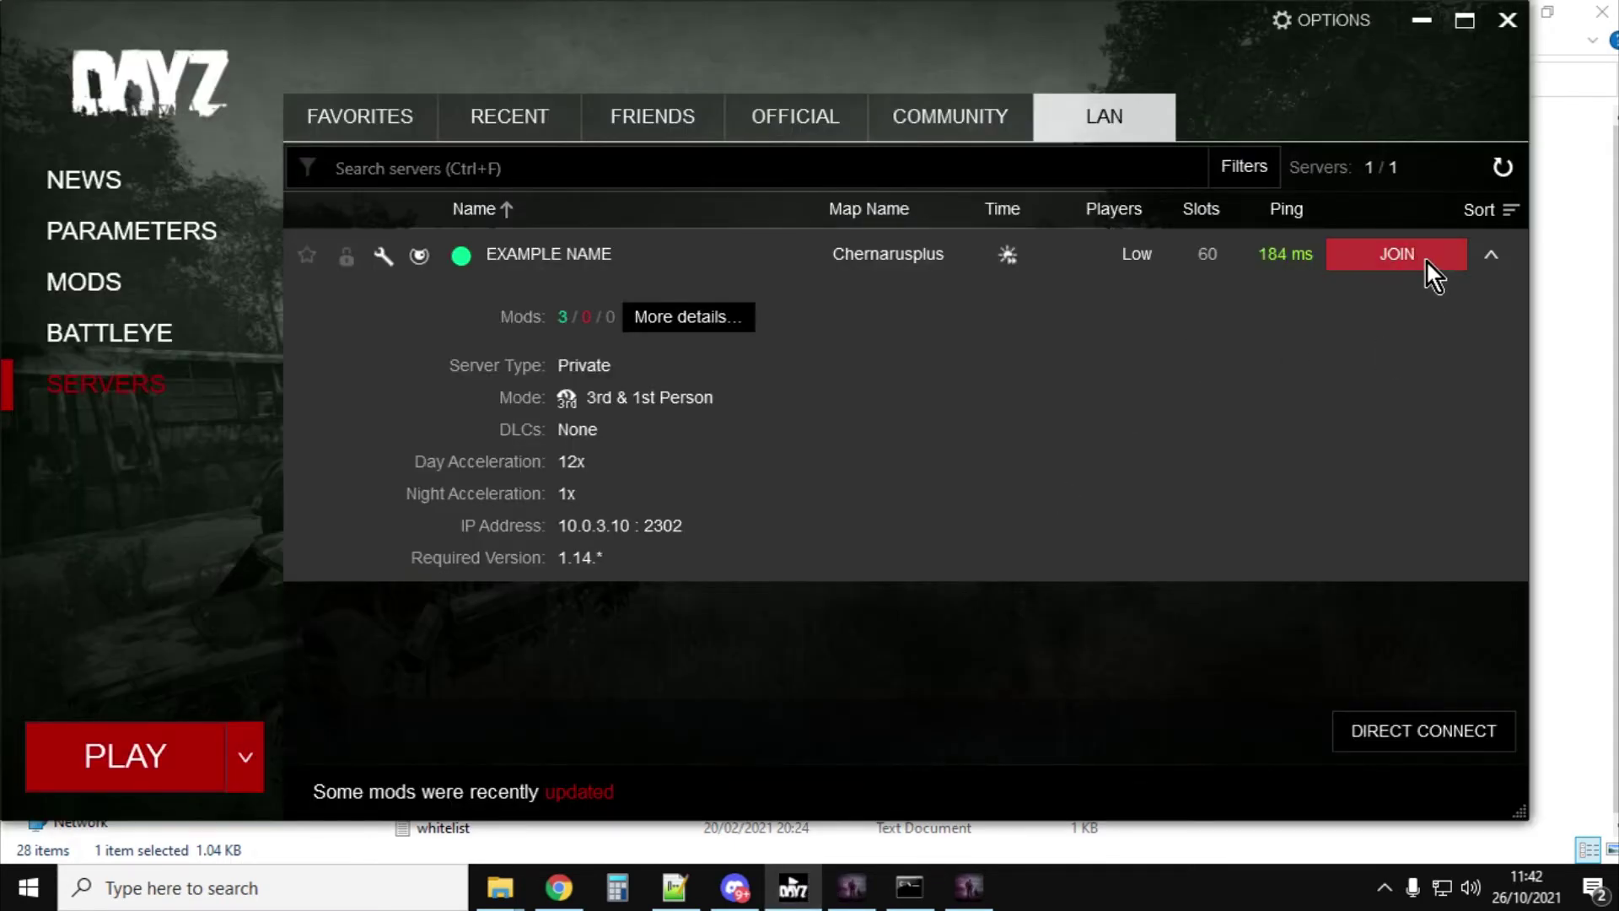
Step: Join EXAMPLE NAME via Setup DLCs and Mods, restart the game, and keep current selection
click(1426, 260)
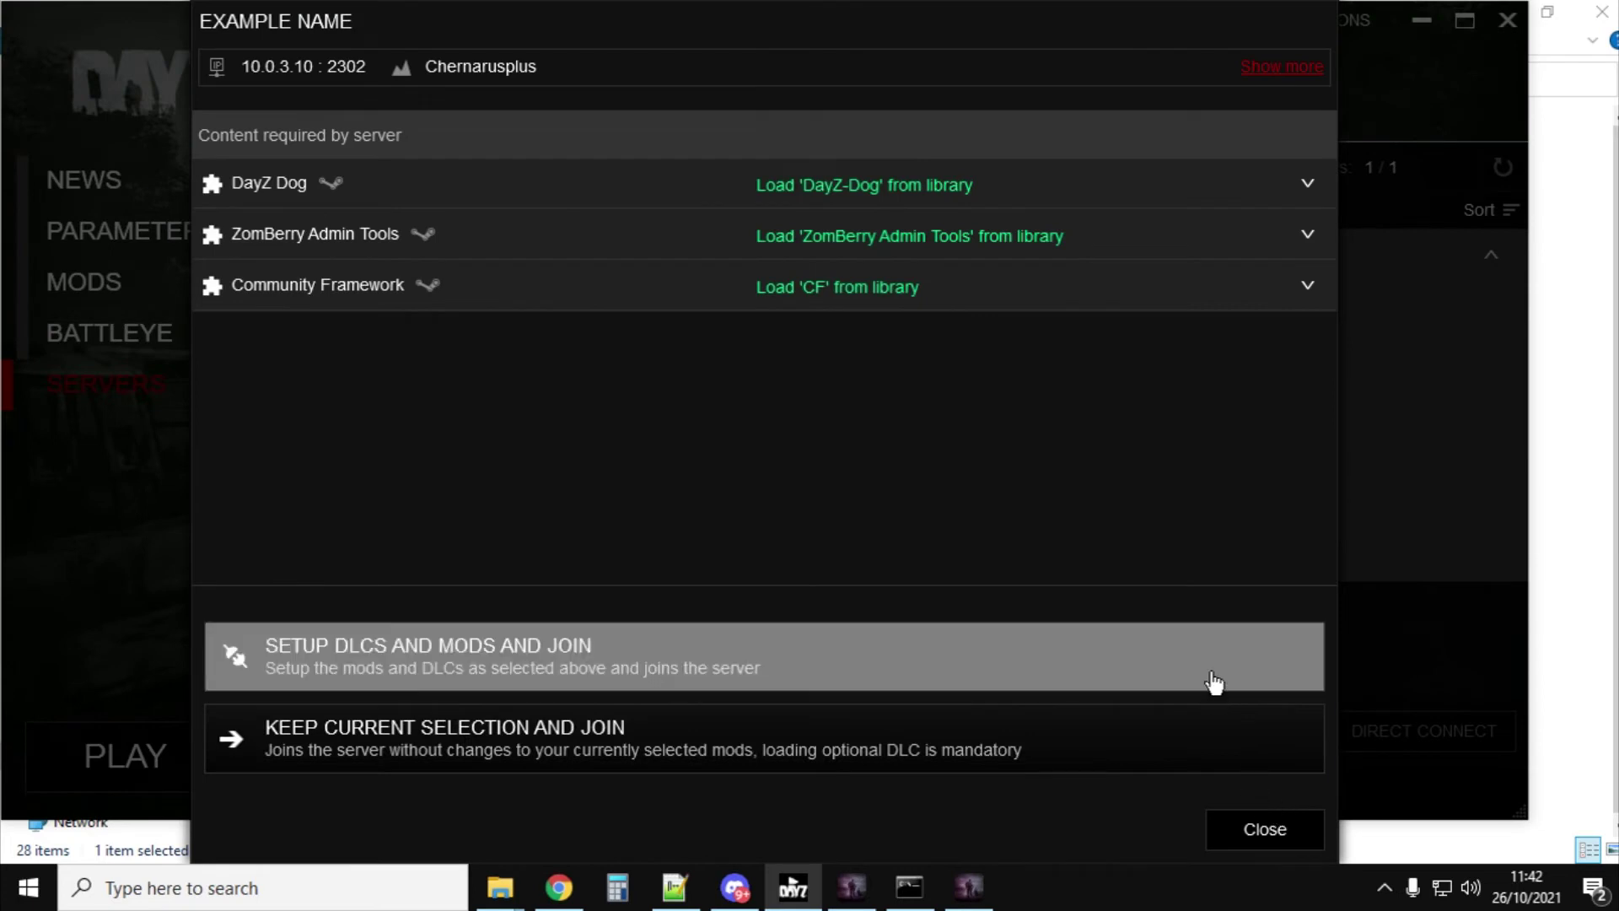
click(1181, 742)
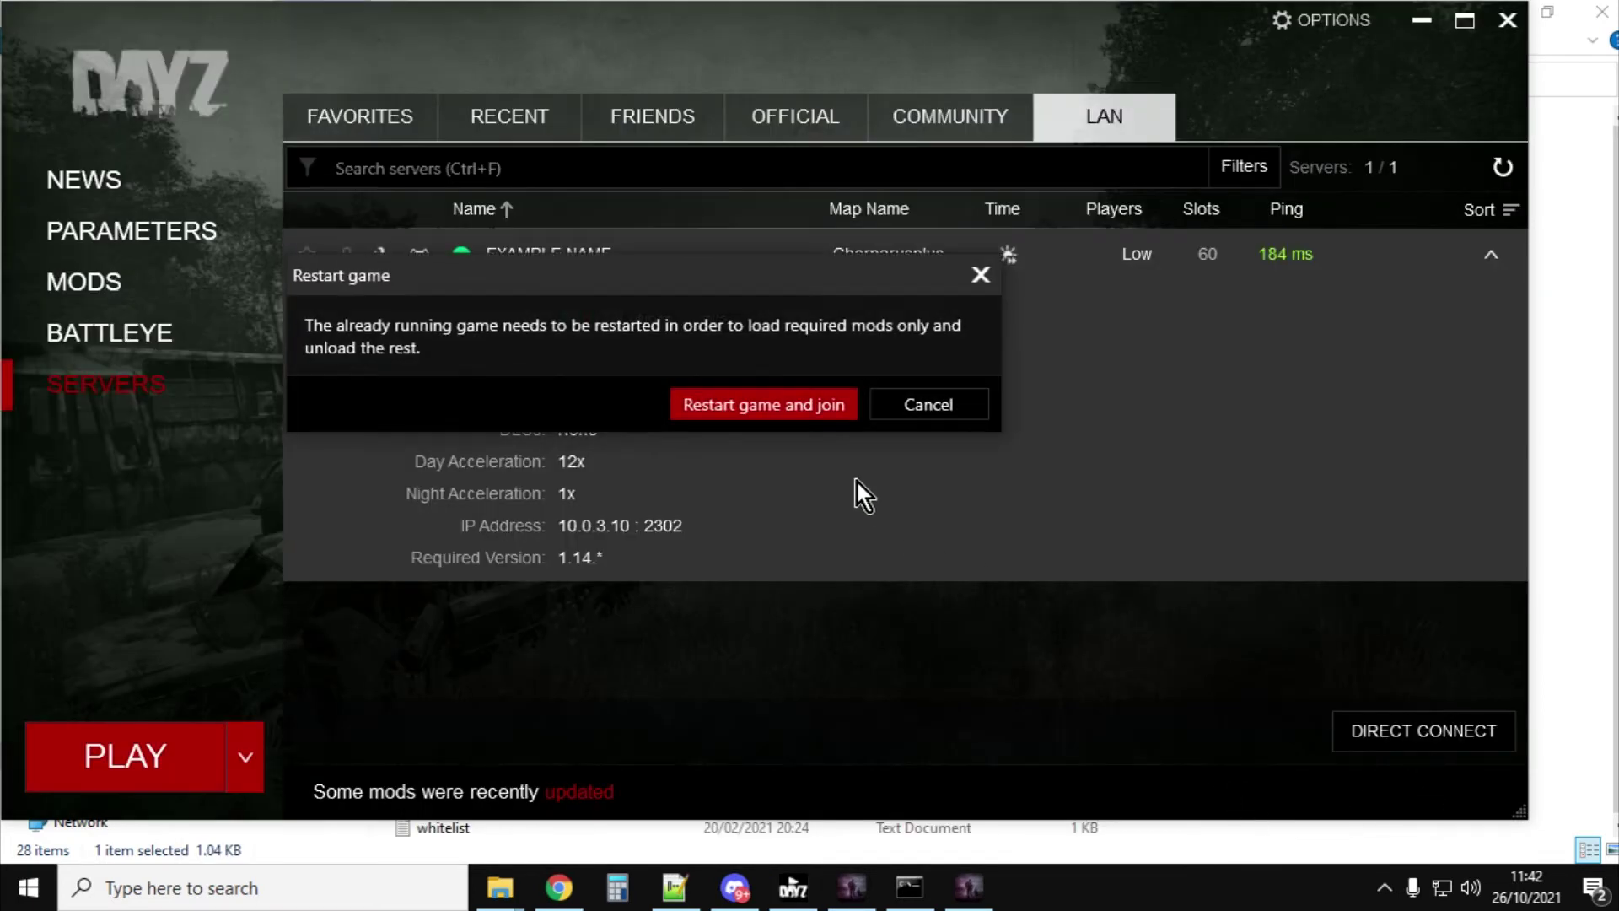
click(801, 412)
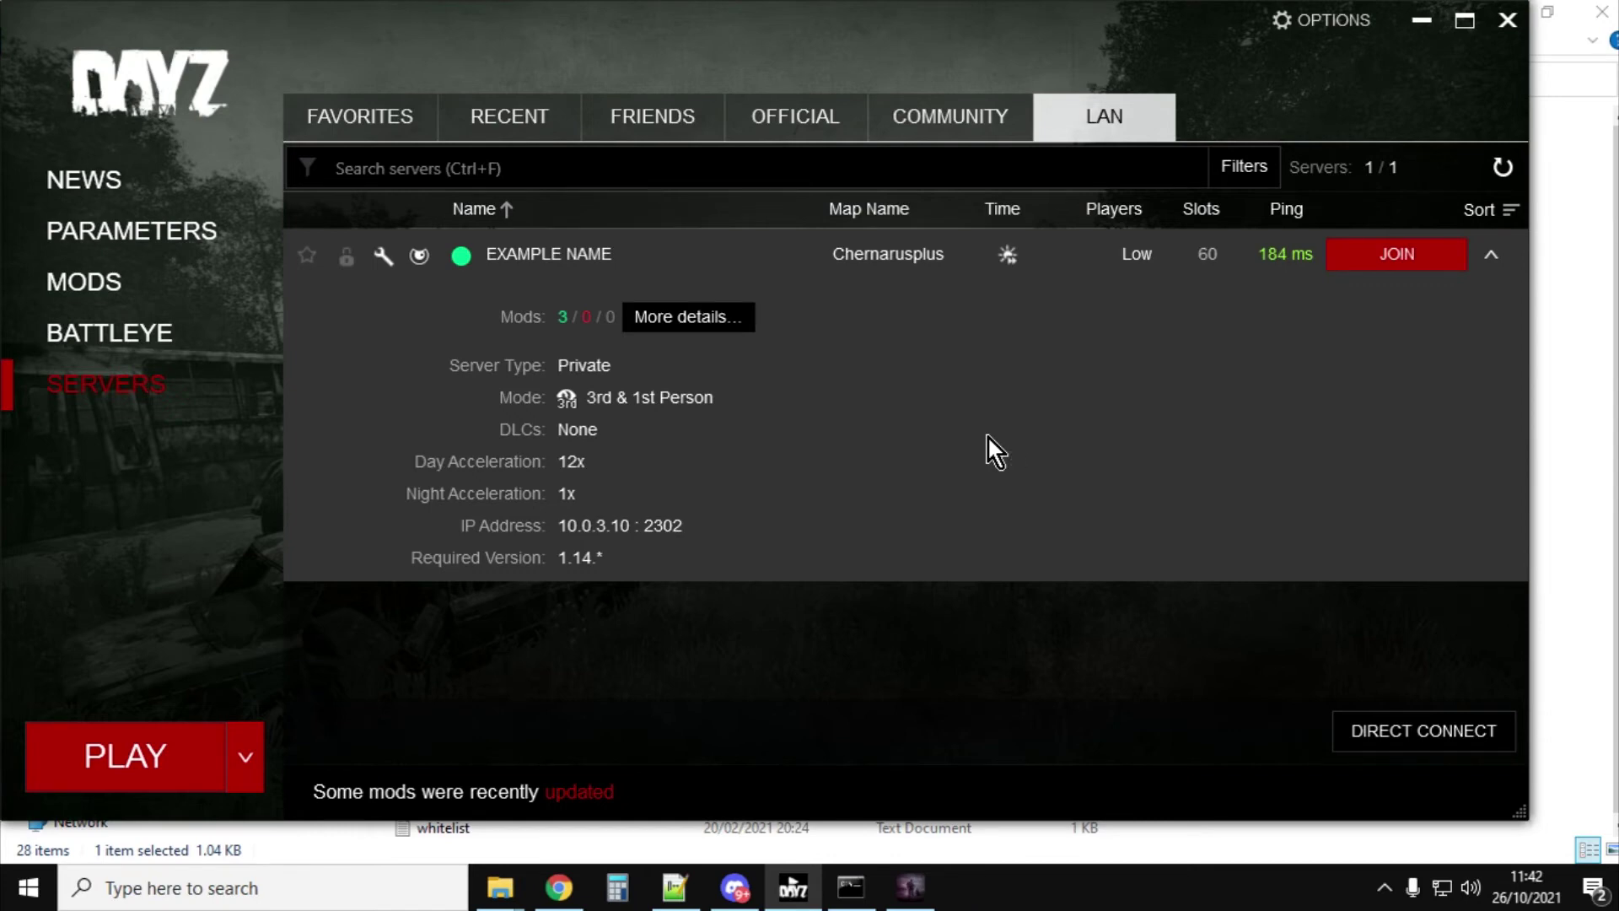
click(1376, 255)
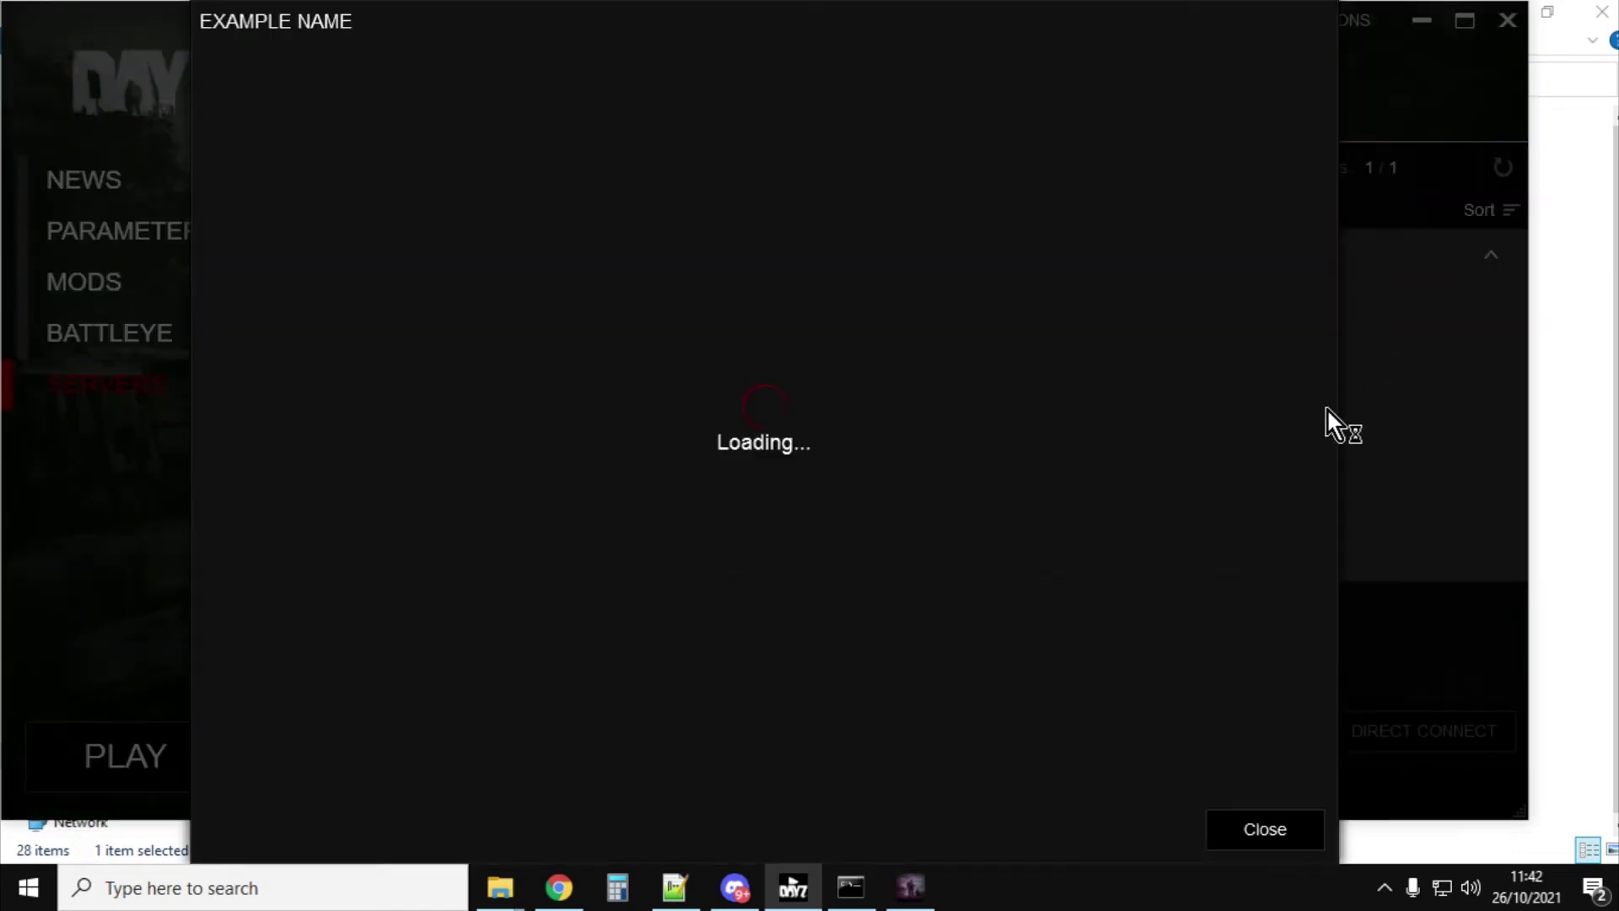
click(883, 726)
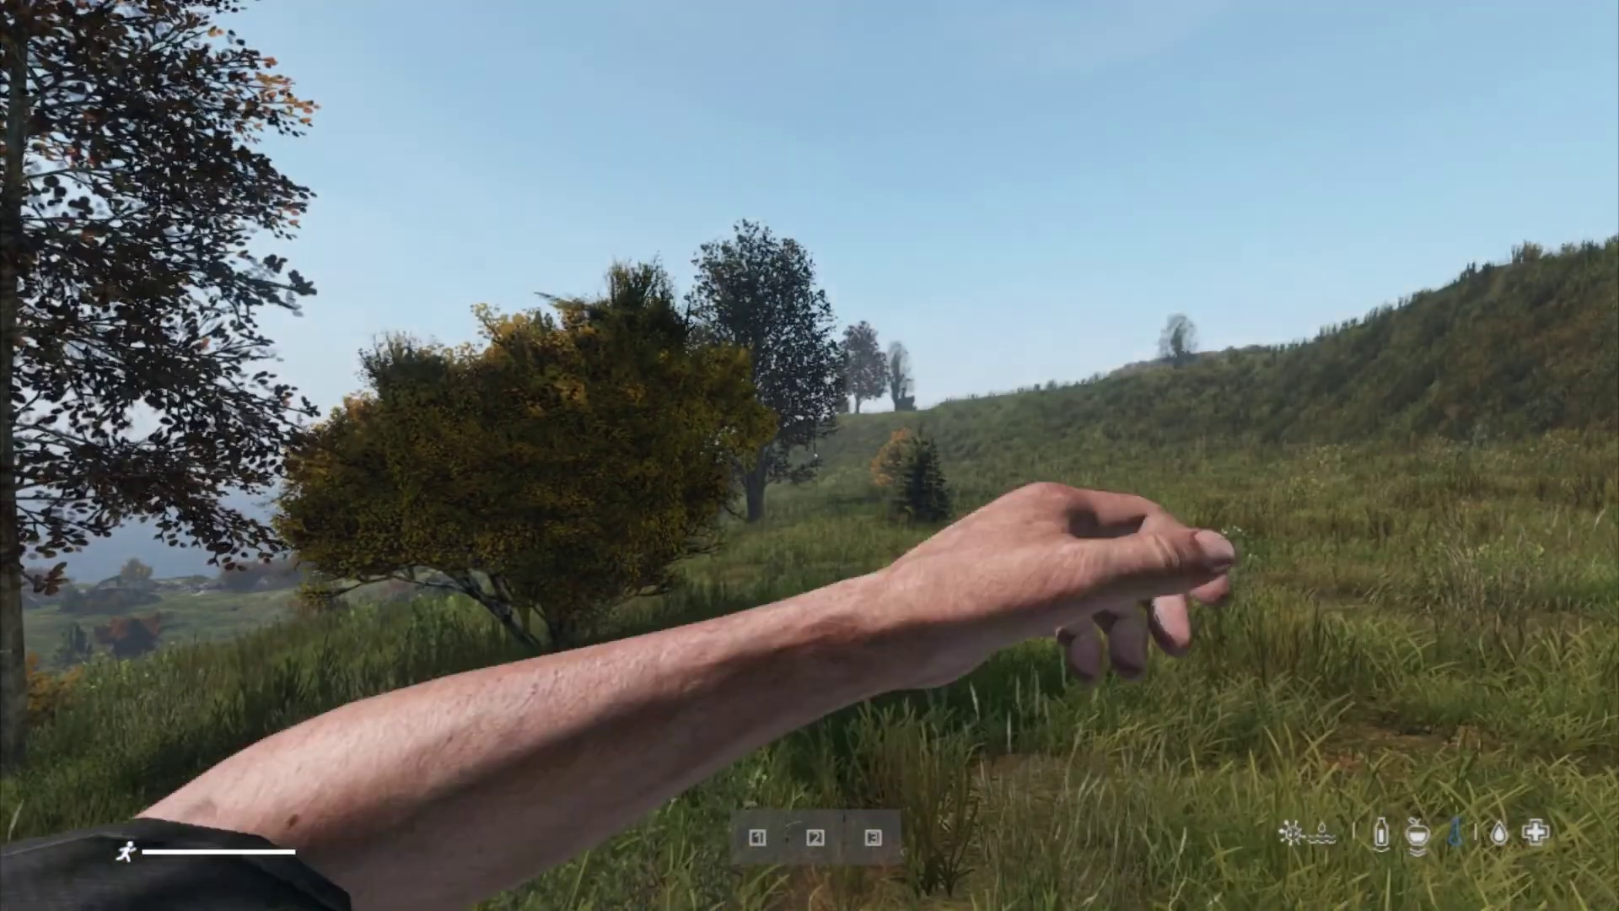
Step: Enable god mode and FreeCam from the ZomBerry Admin Tools menu
key(Insert)
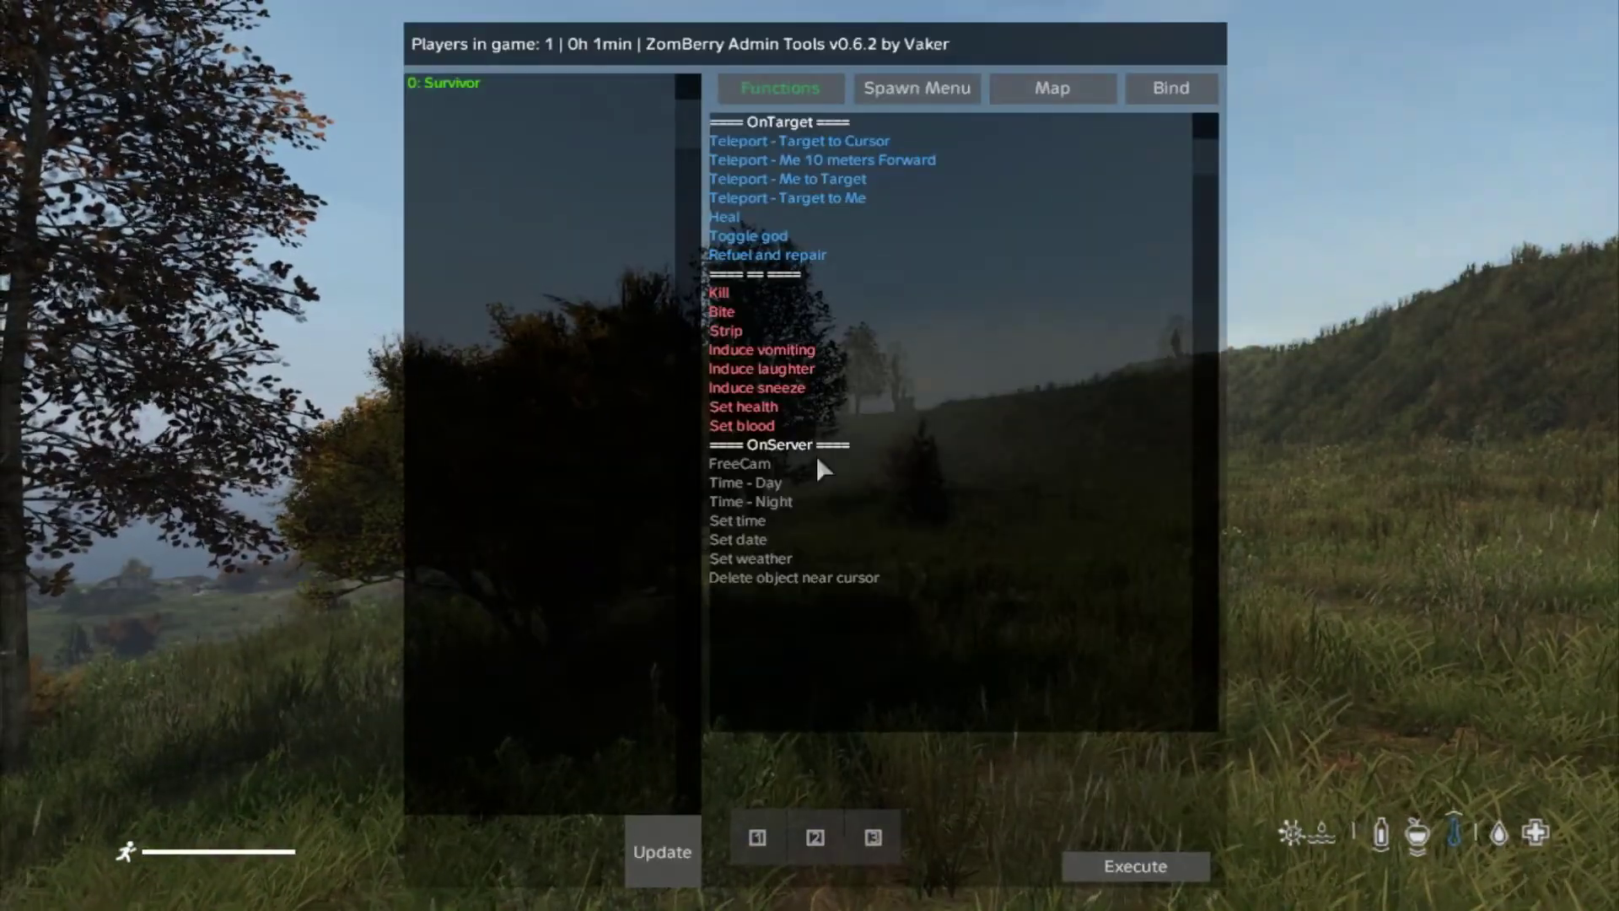
double_click(783, 240)
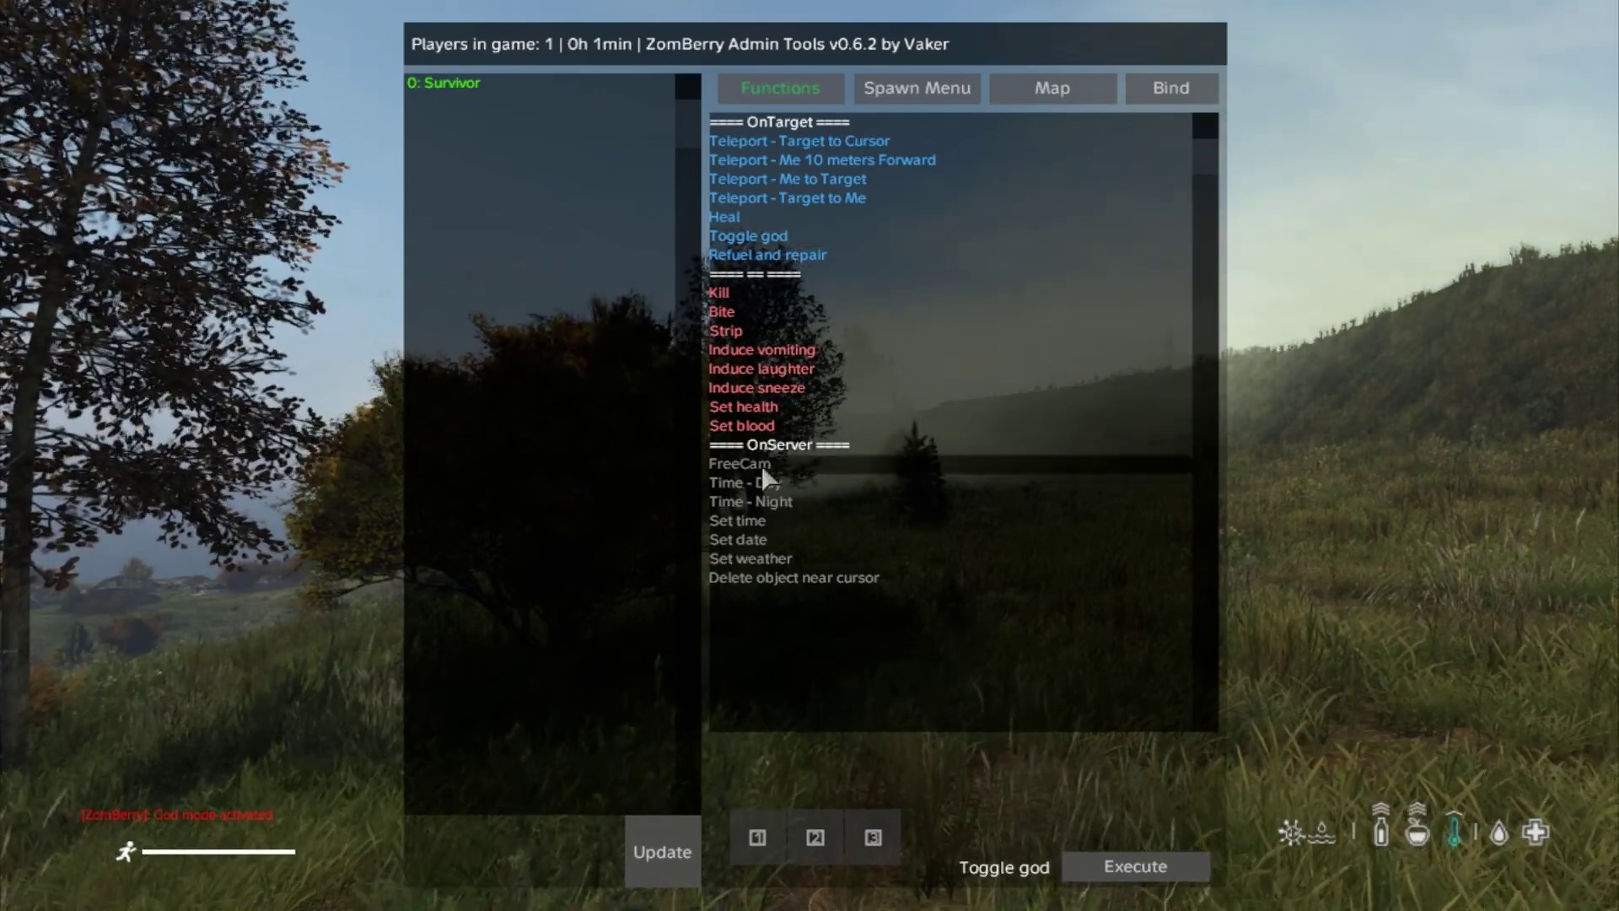
double_click(760, 464)
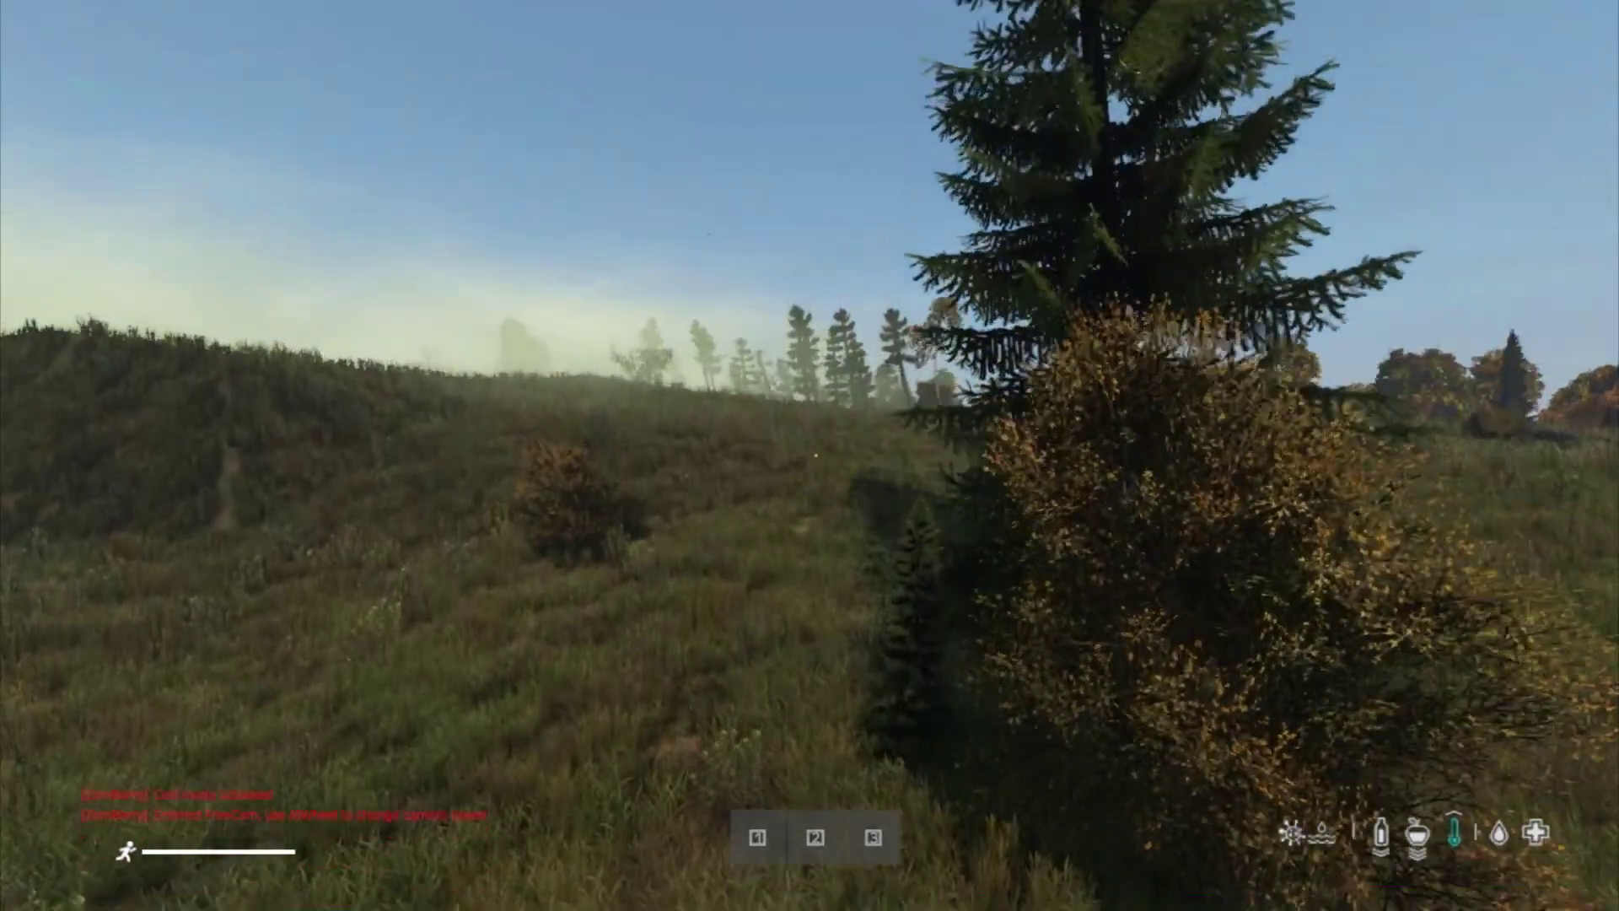
Step: Fly the free camera over the ridge to the misty hilltop with standing stones
key(w)
key(q)
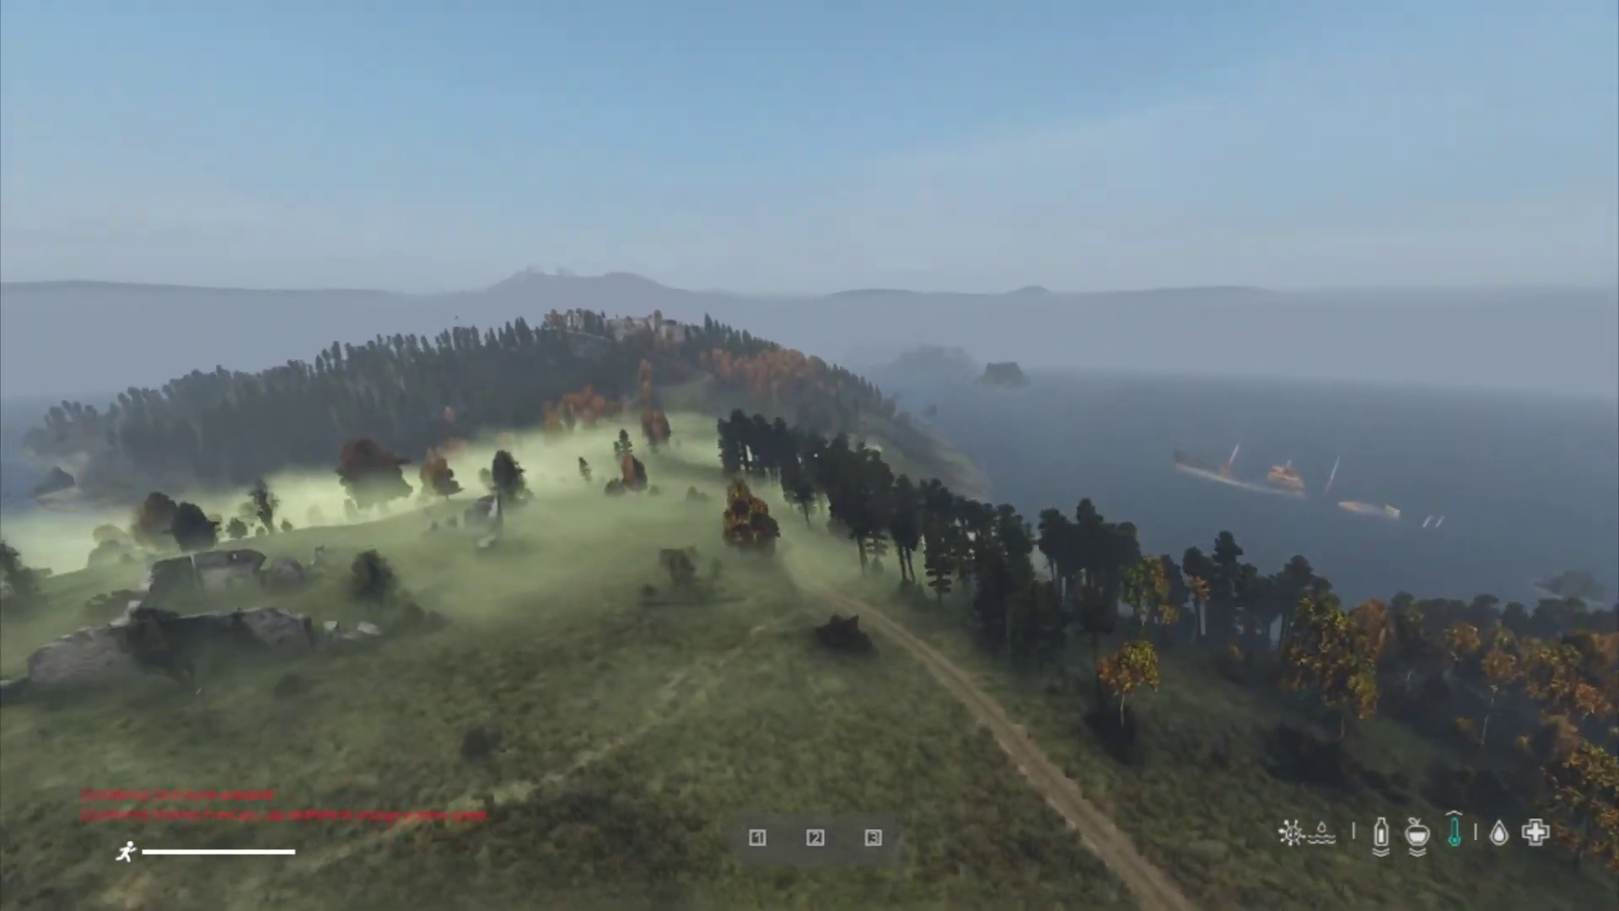
key(w)
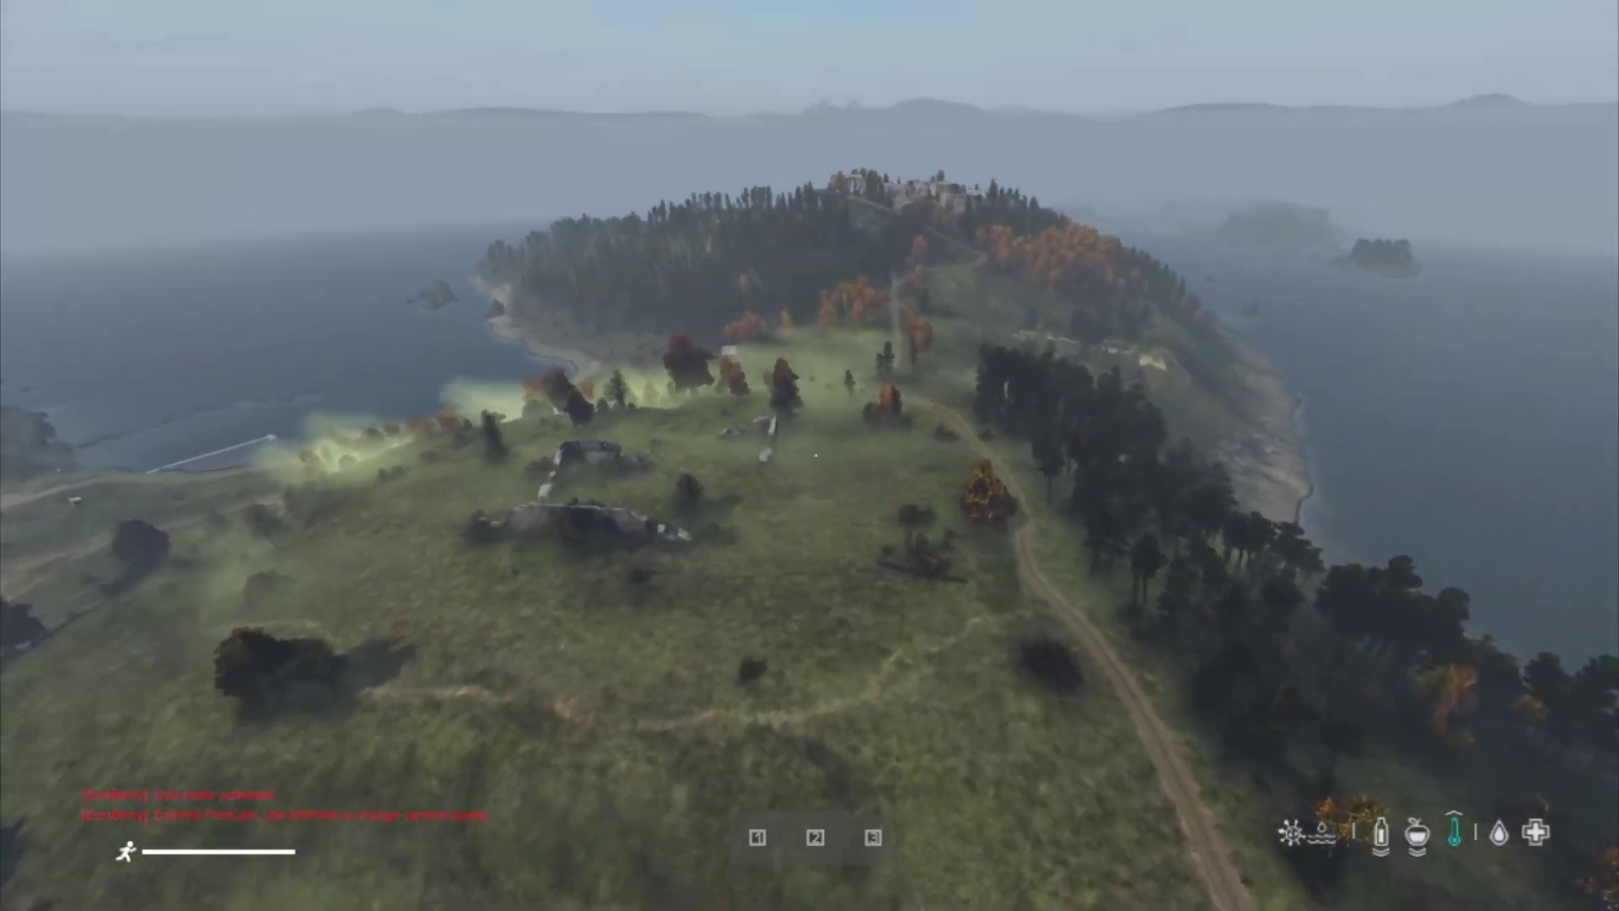
key(w)
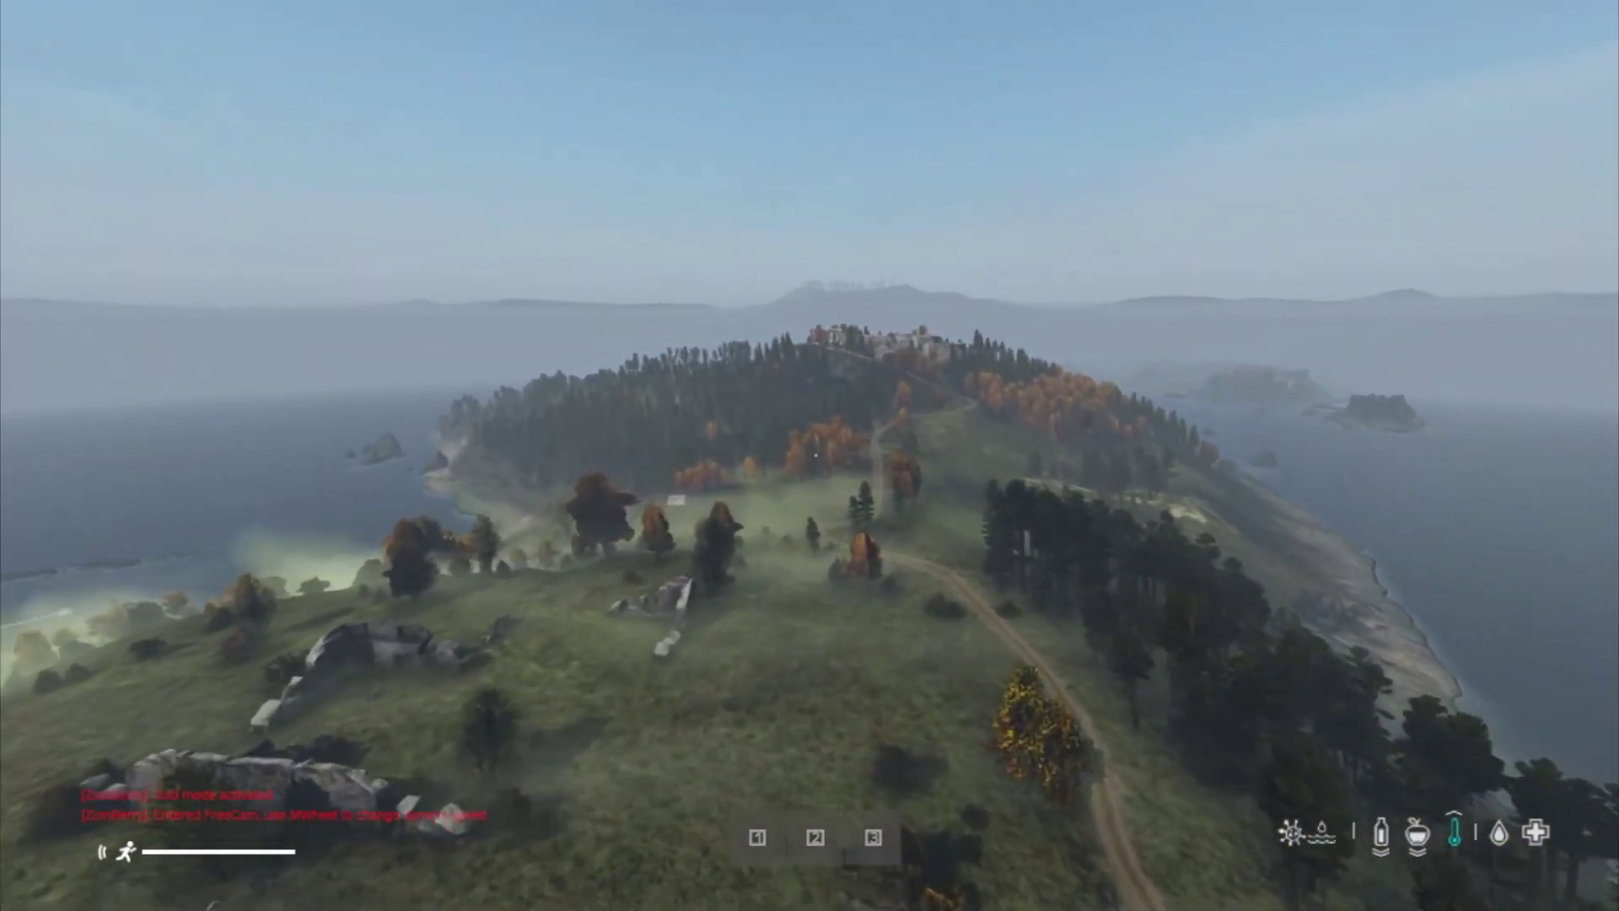
key(w)
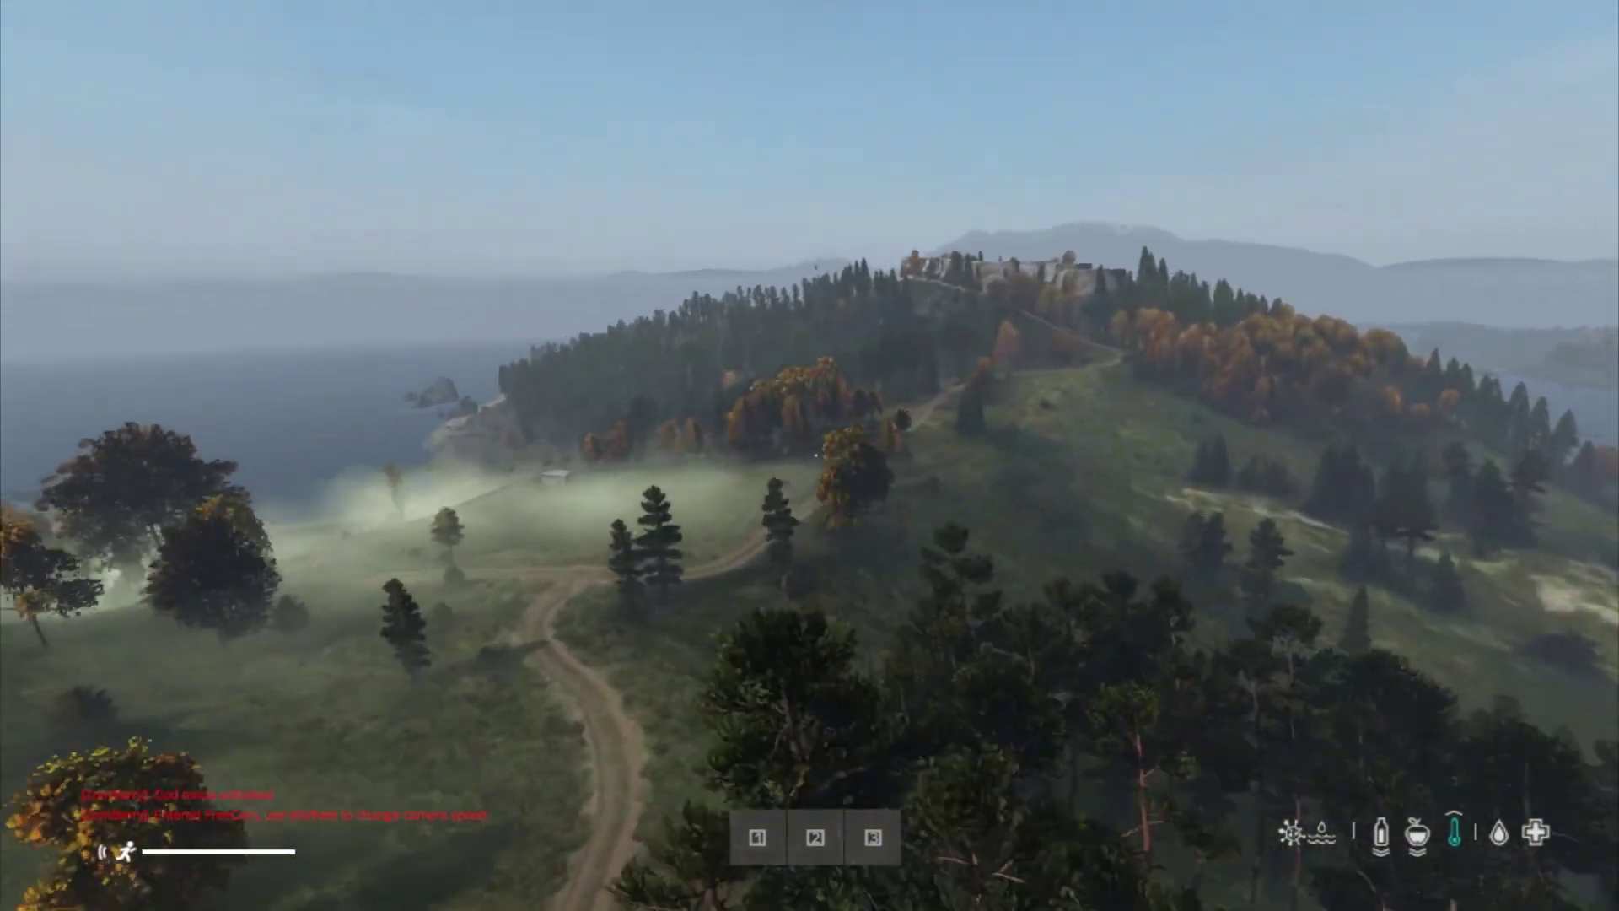
key(w)
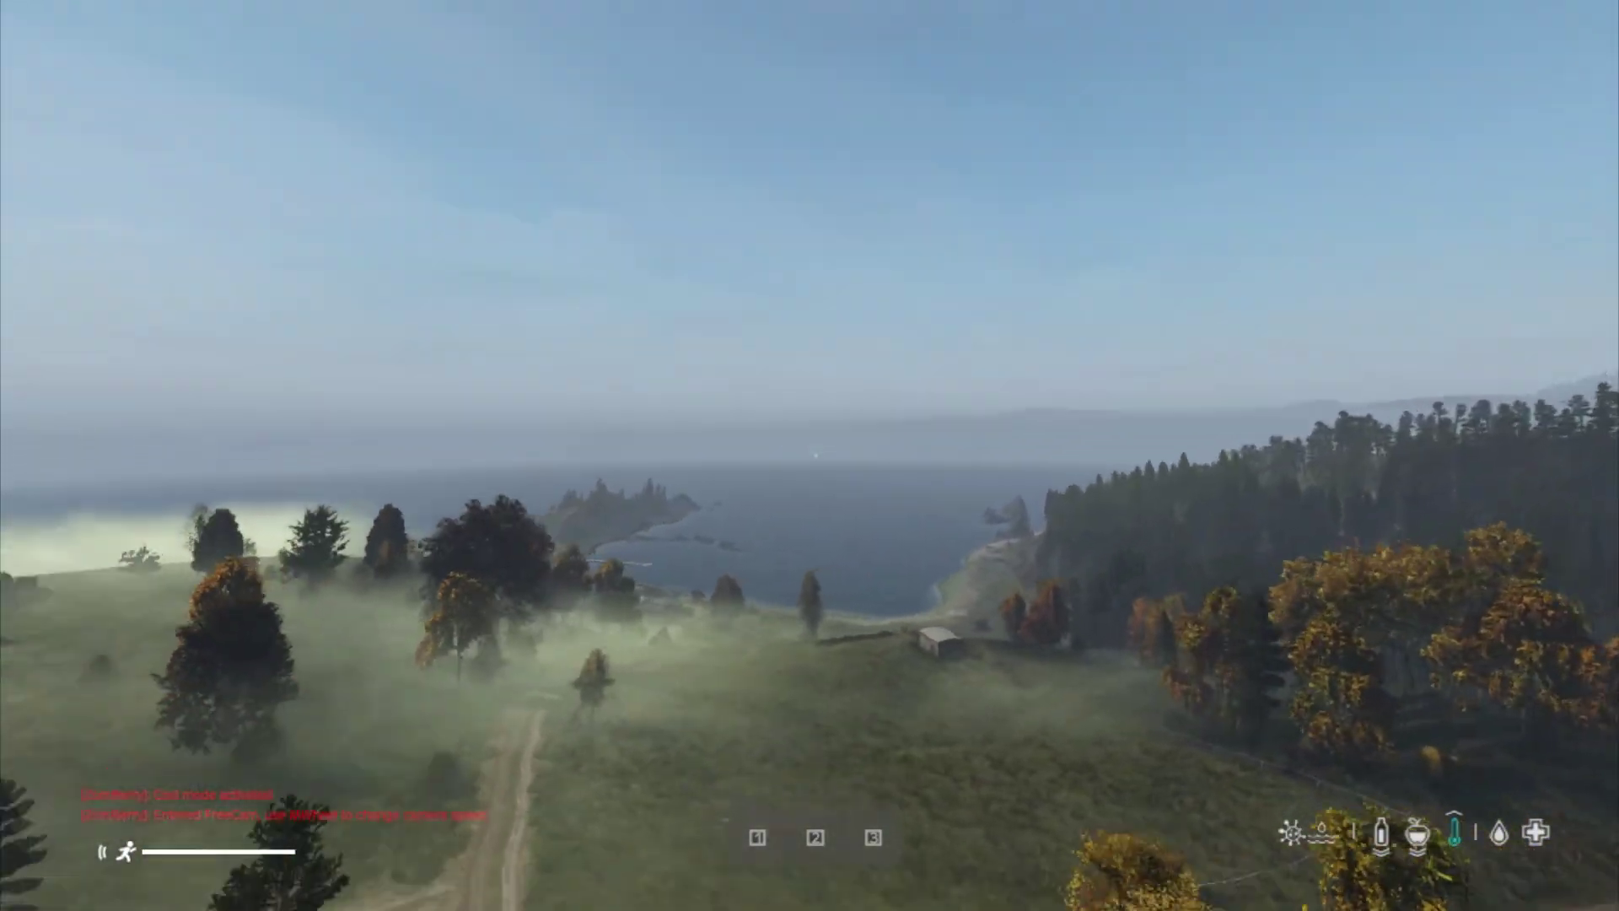
key(w)
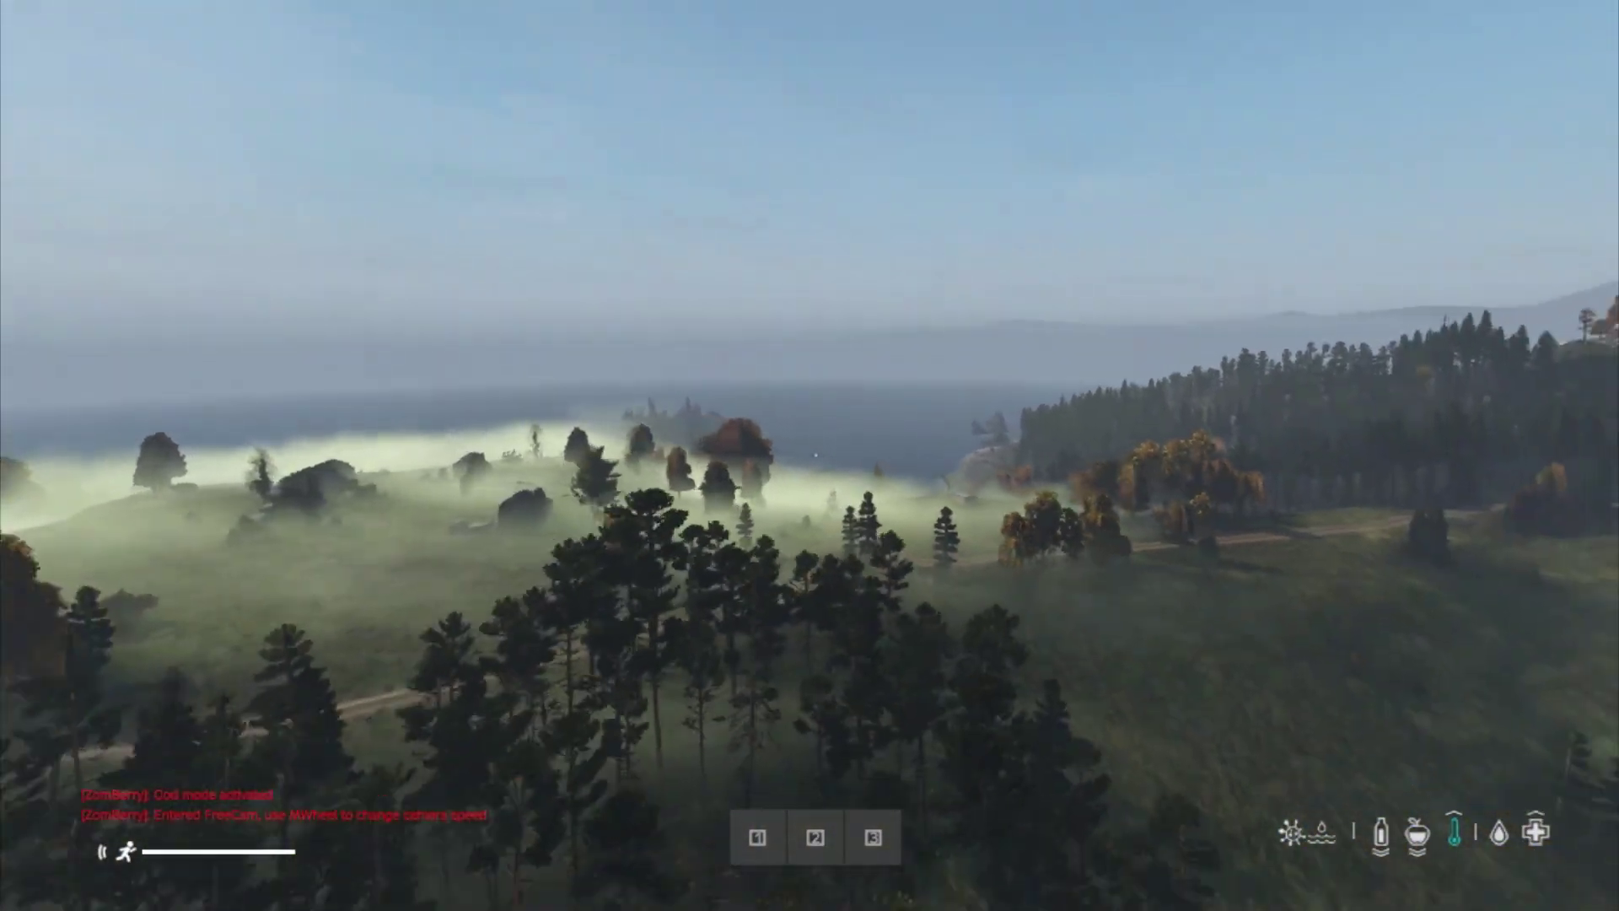
key(w)
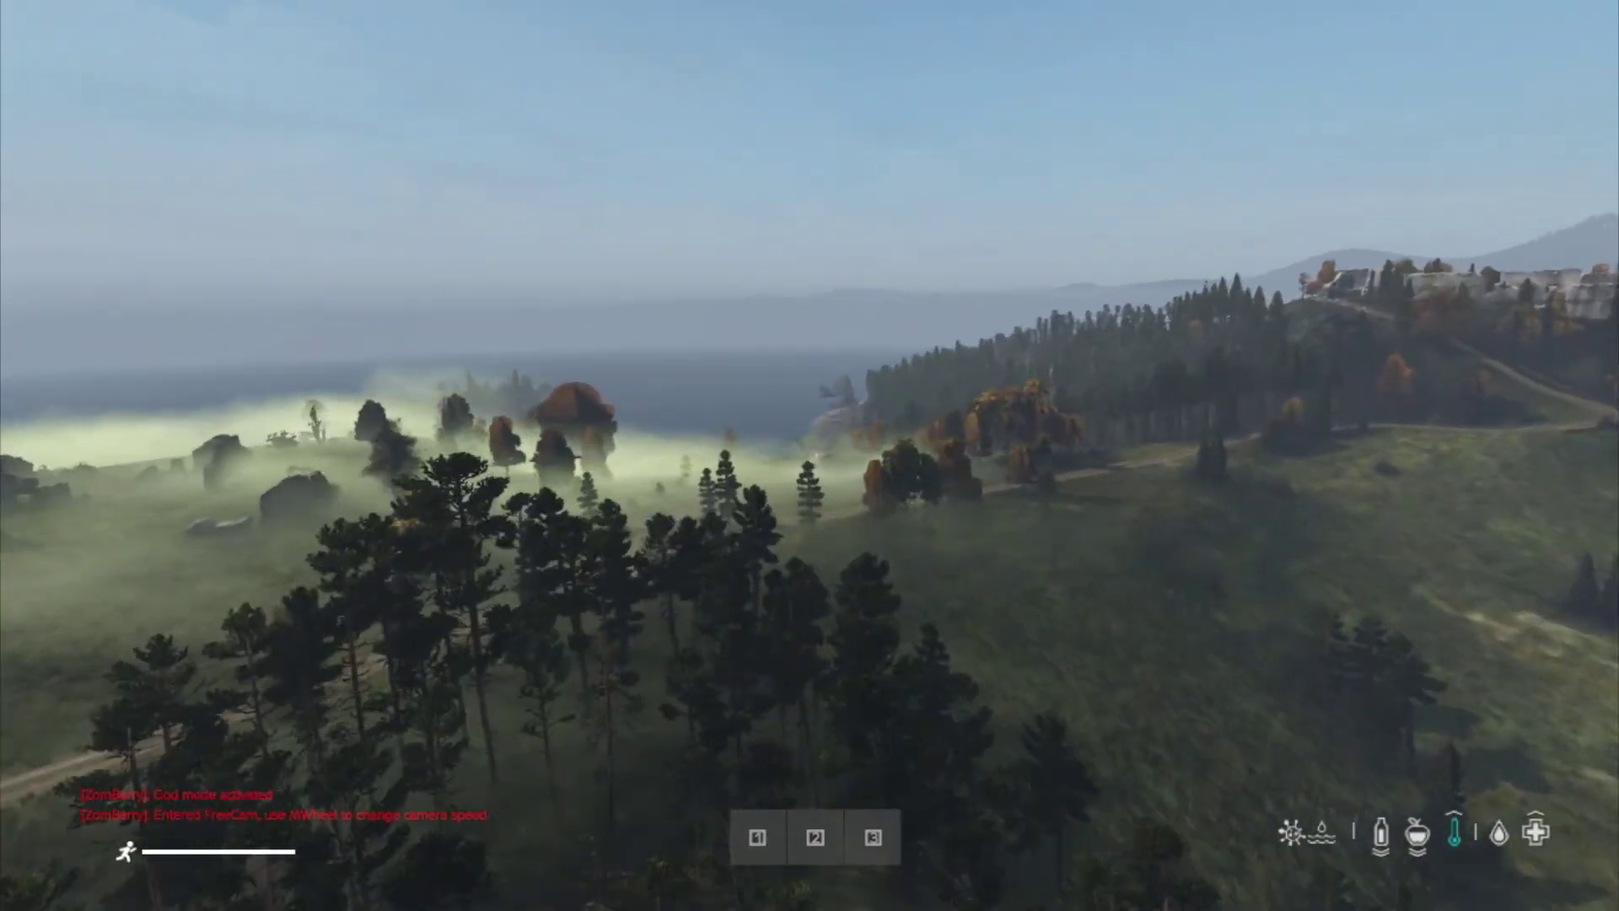
key(w)
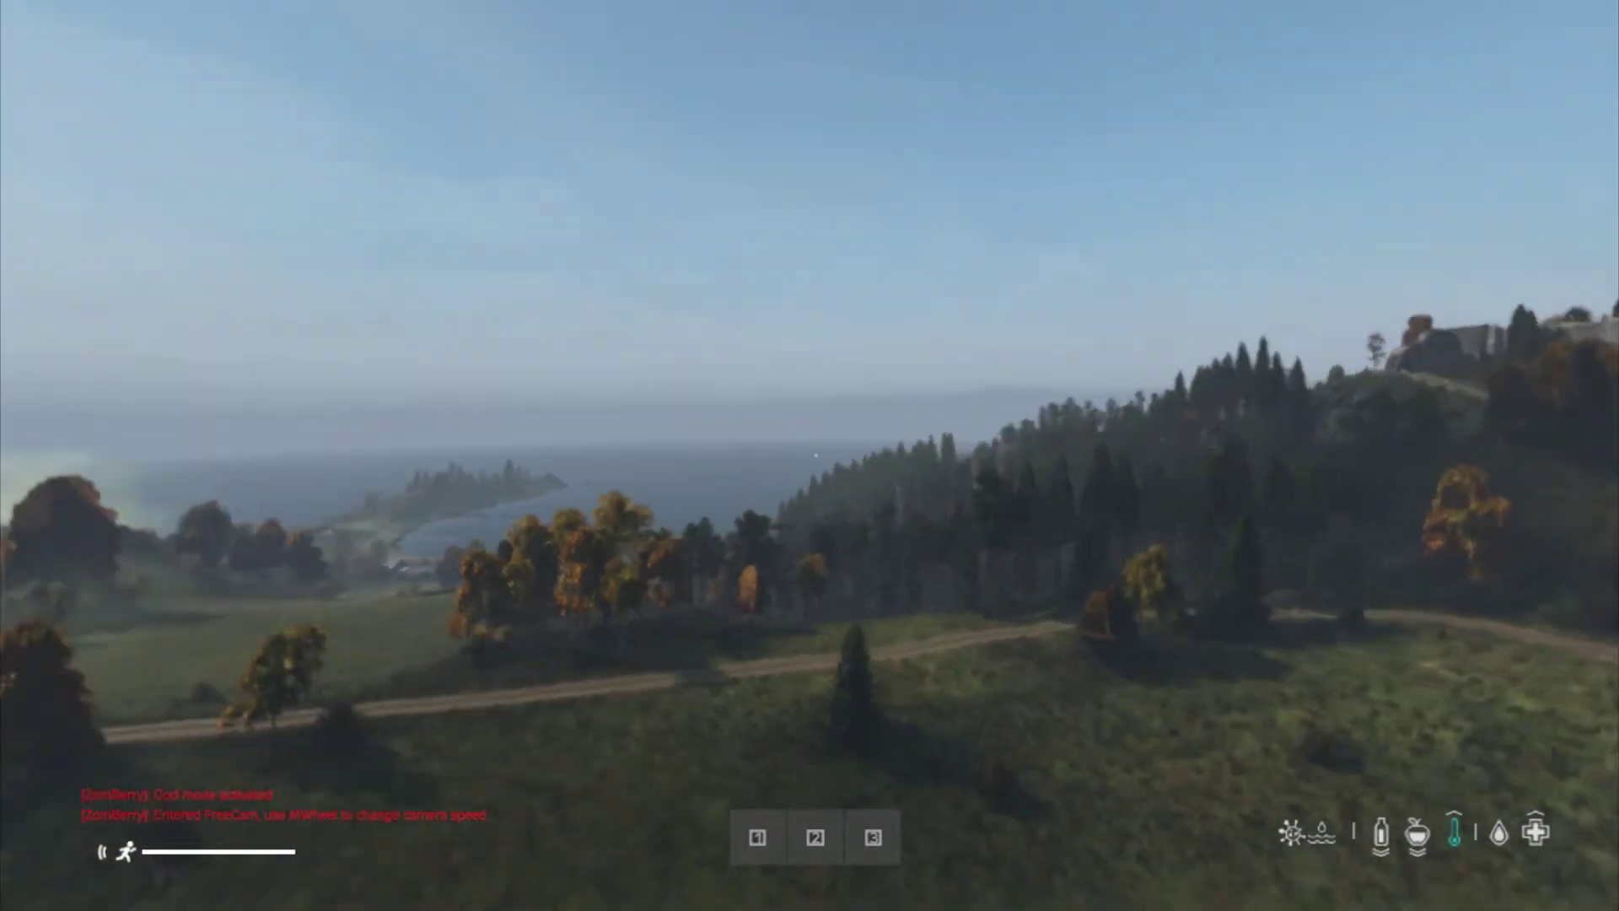
key(w)
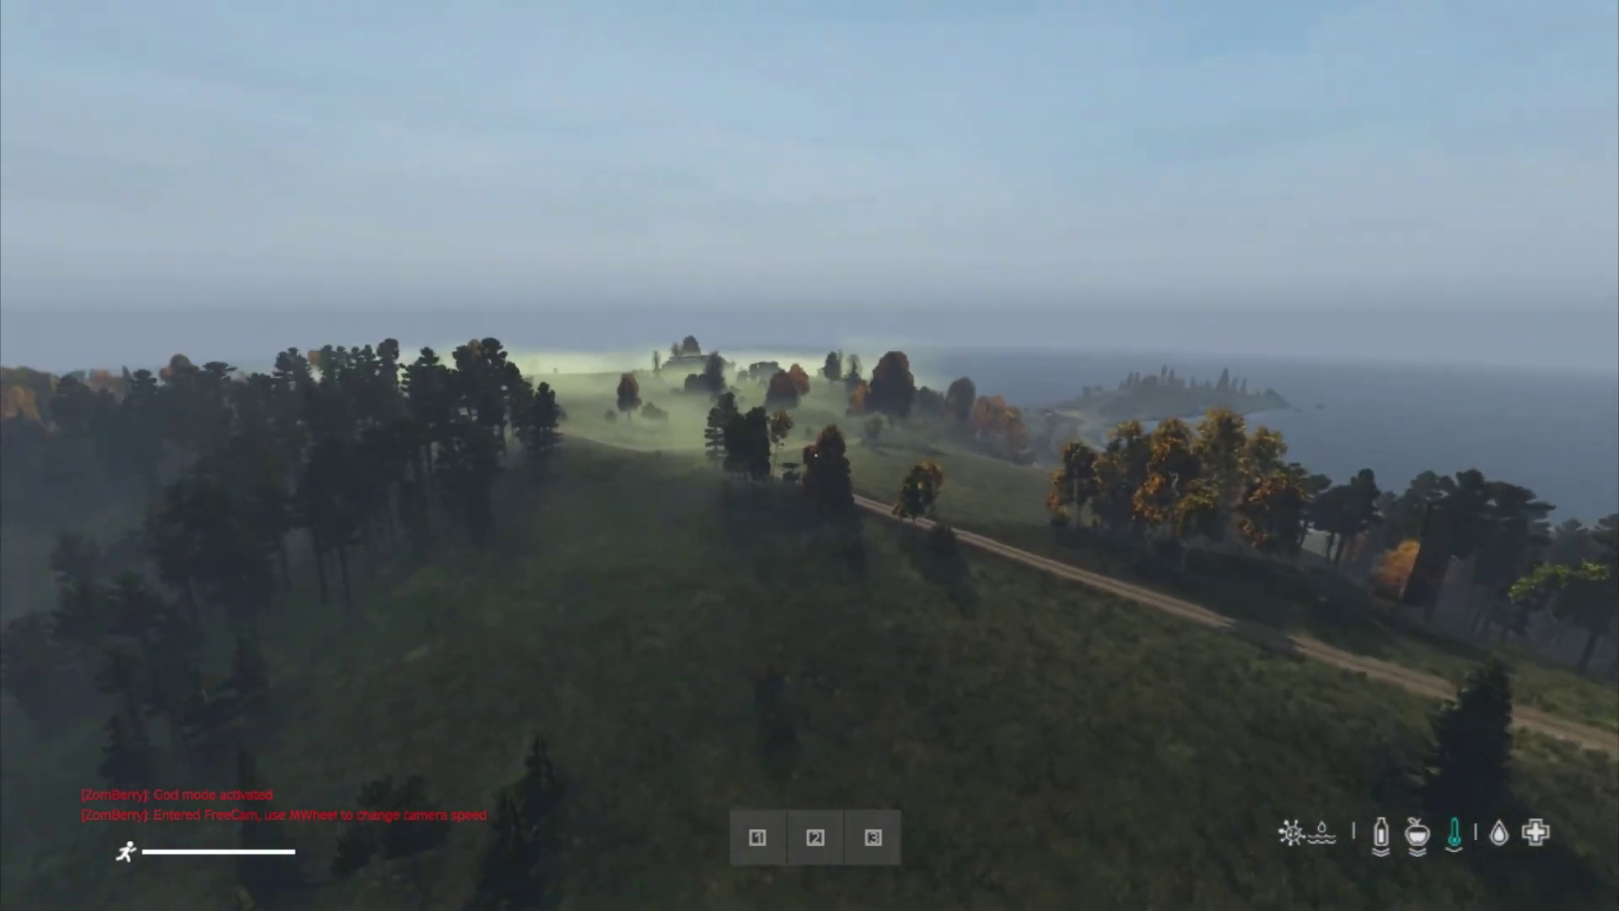
key(w)
key(w)
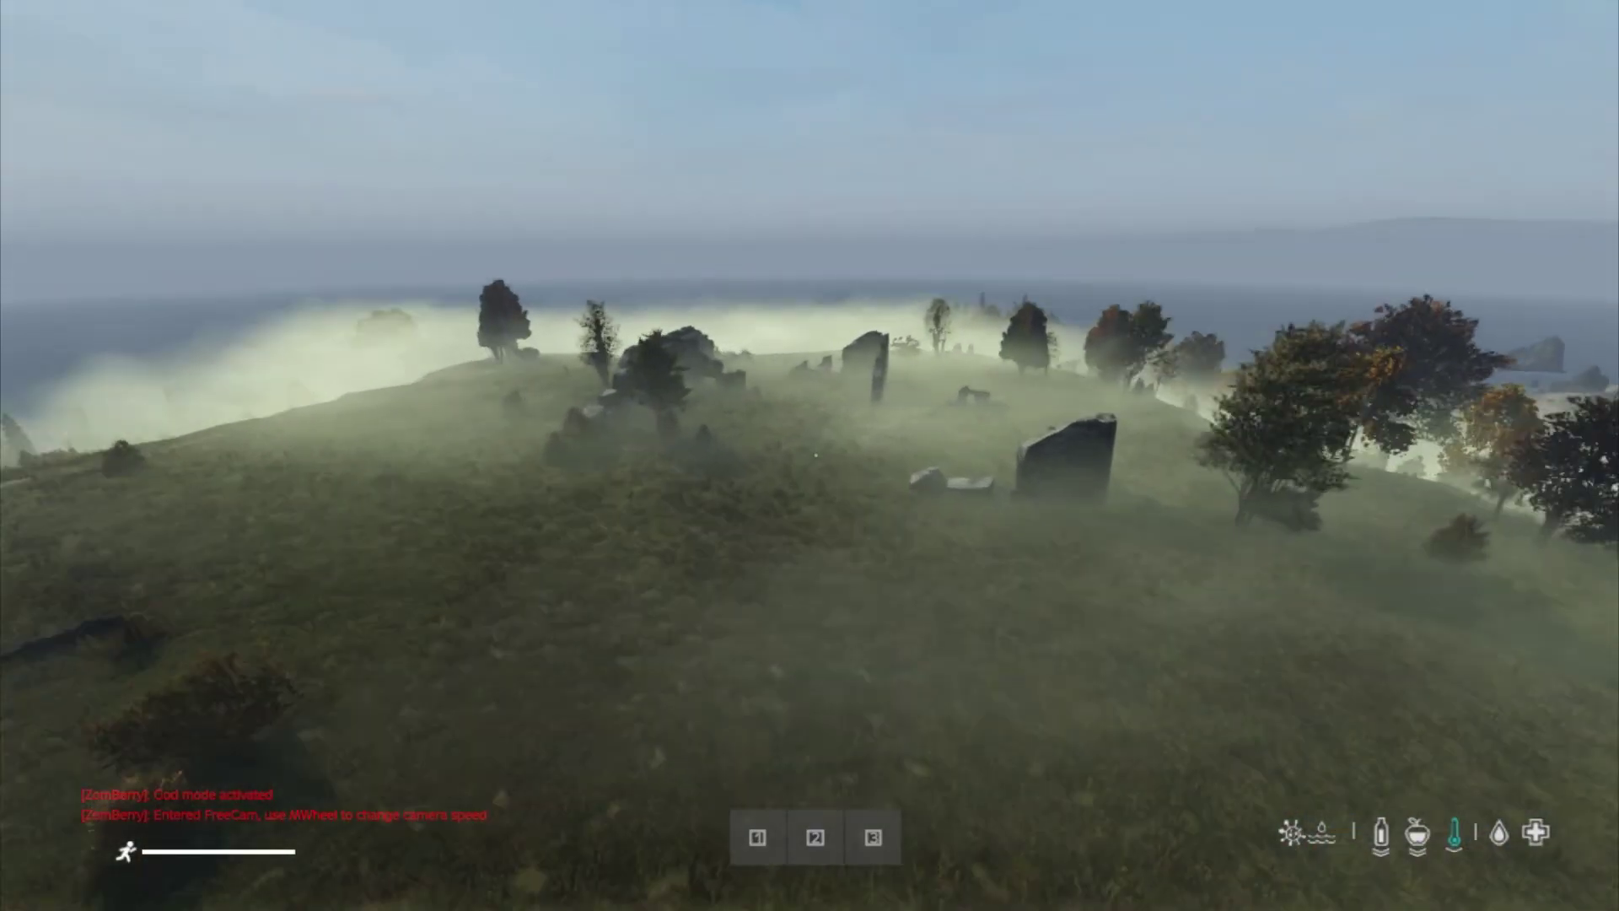
Step: Fly low through the green fog around the standing stones and nearby zombie
key(w)
key(w)
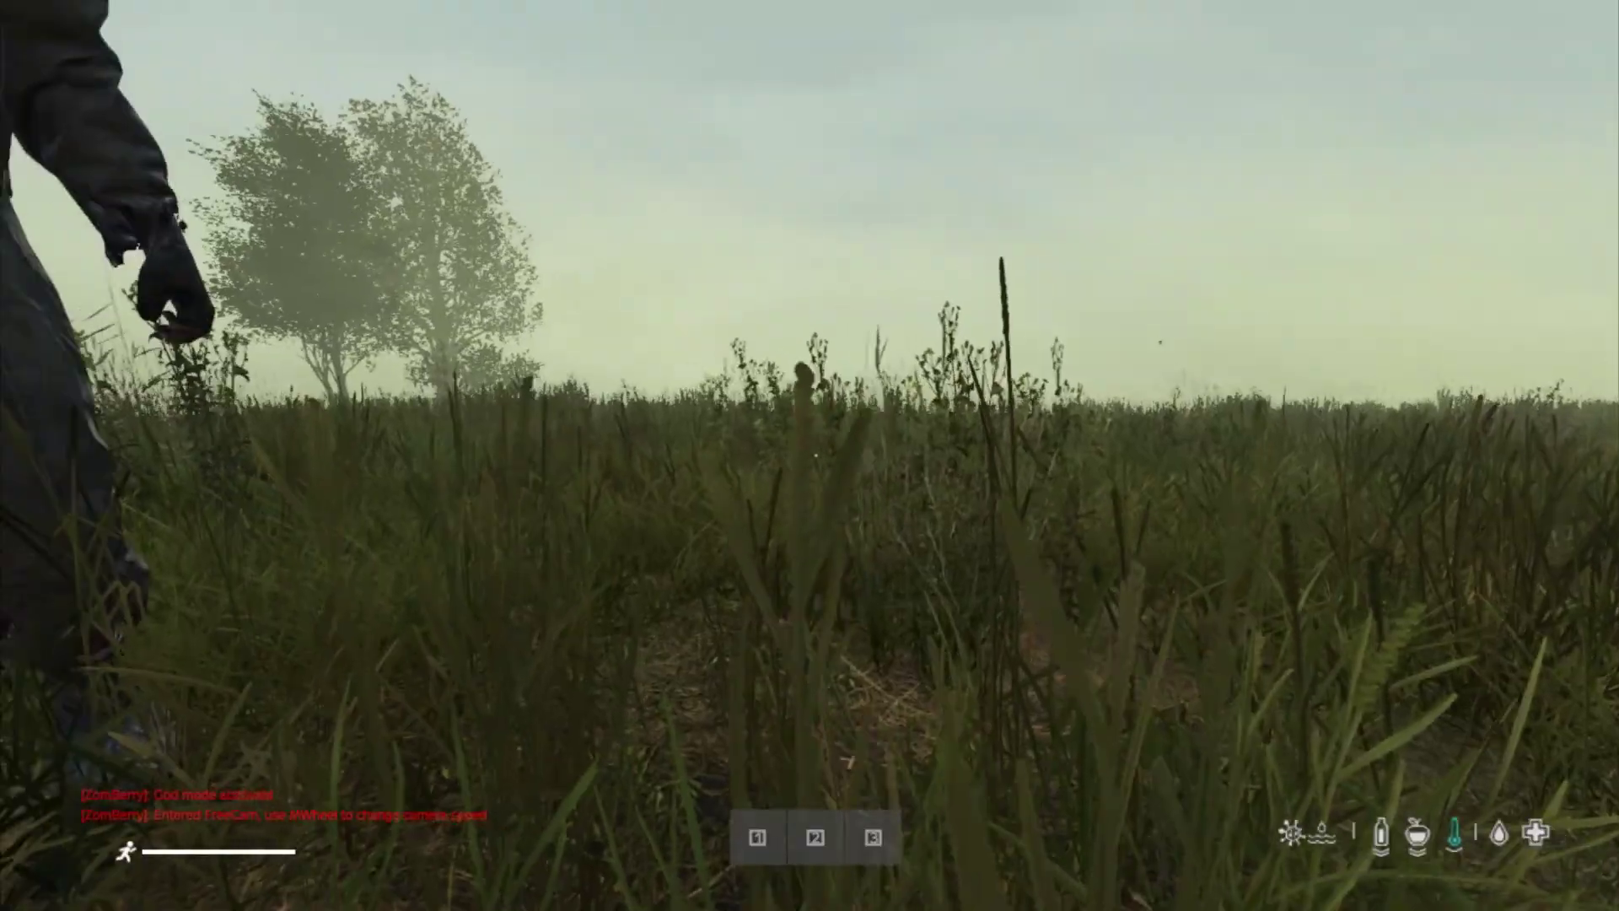
key(s)
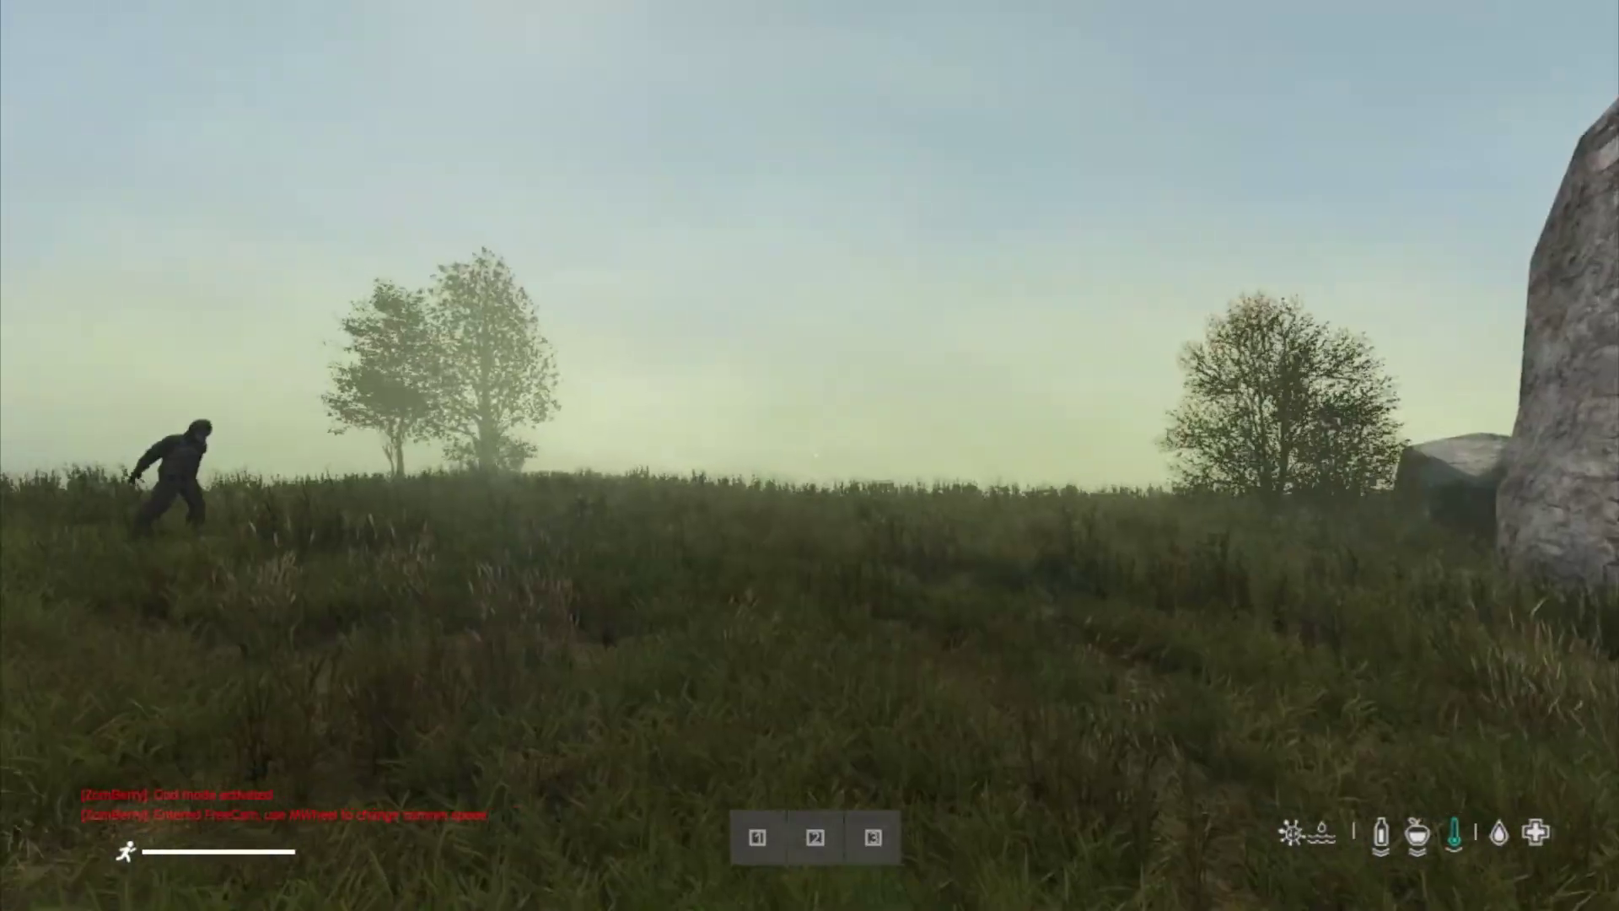
key(Insert)
key(s)
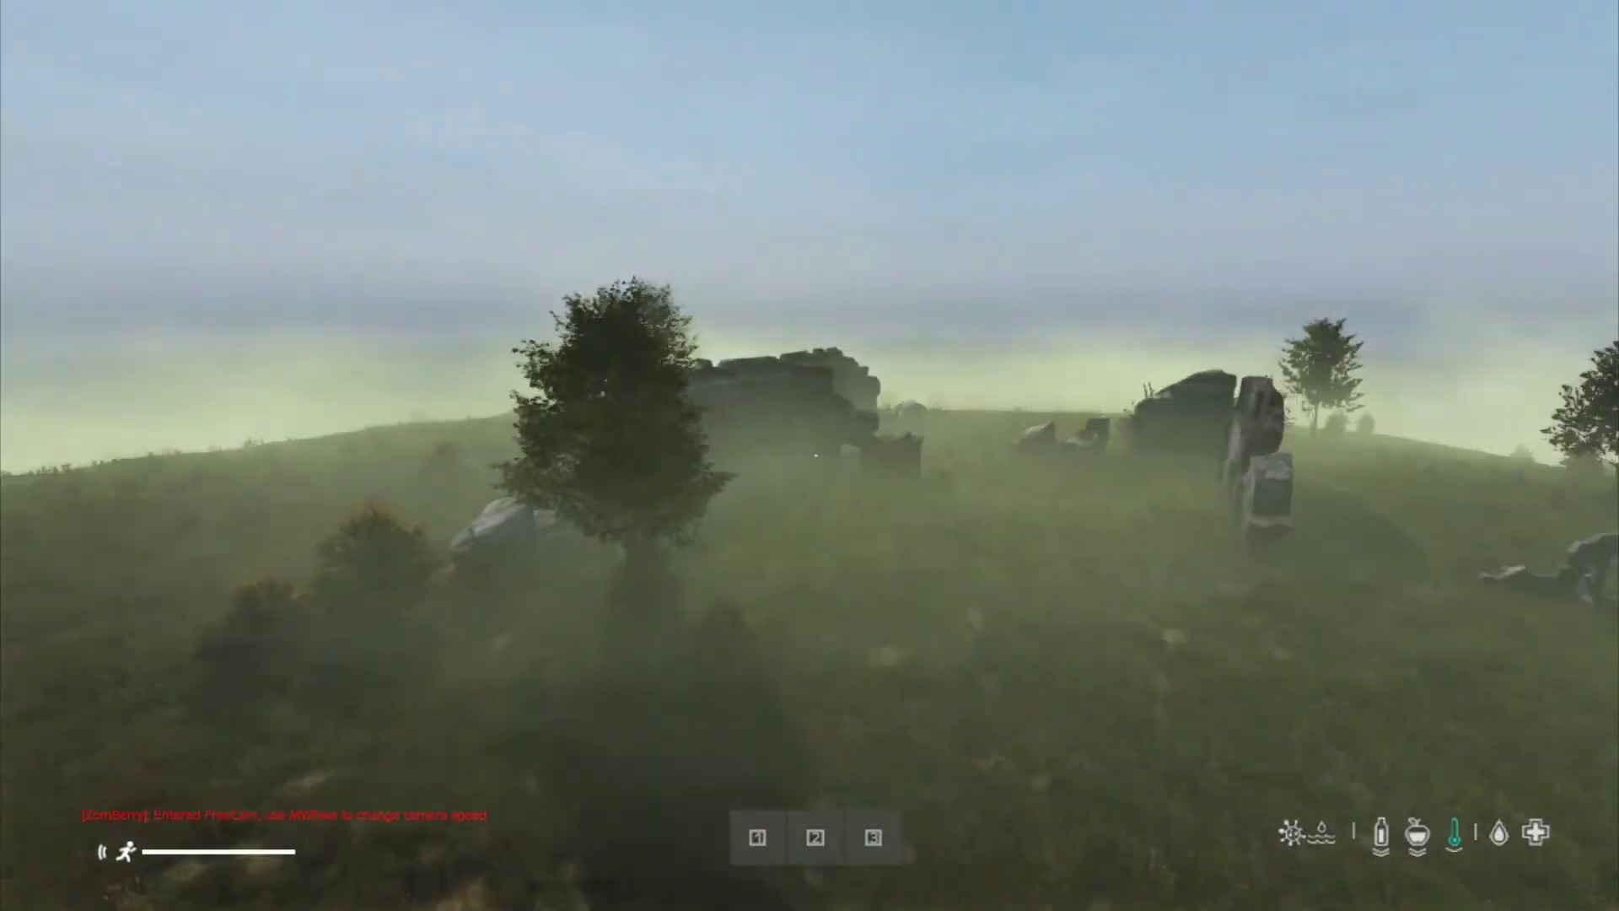
key(w)
Step: Pull the camera back high above the peninsula to frame the whole fogged area
key(s)
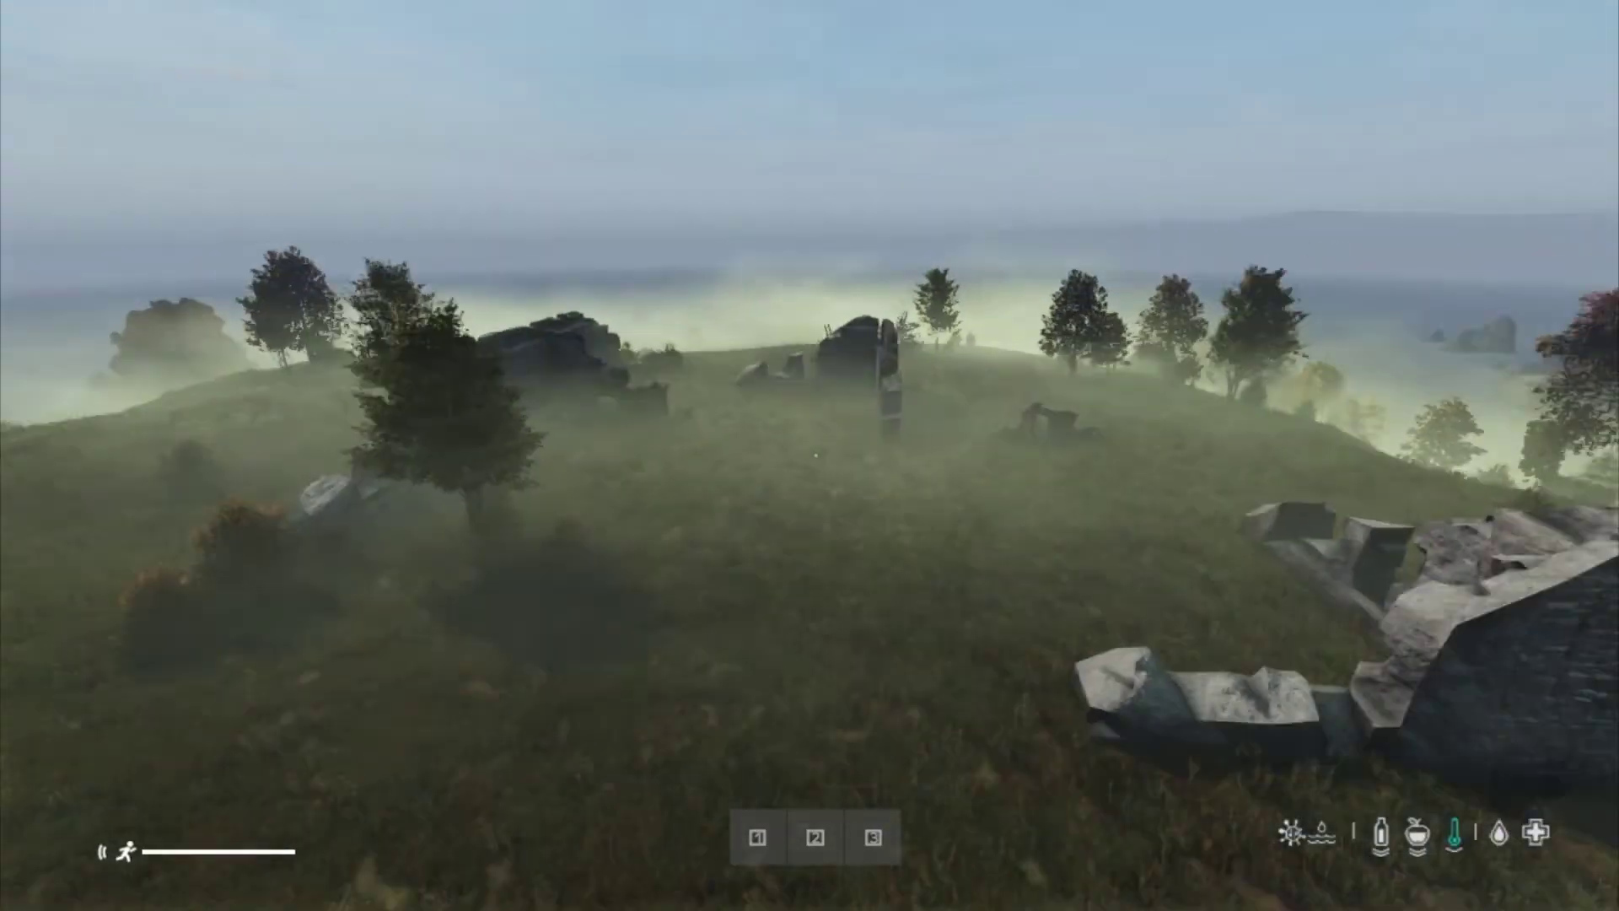
key(s)
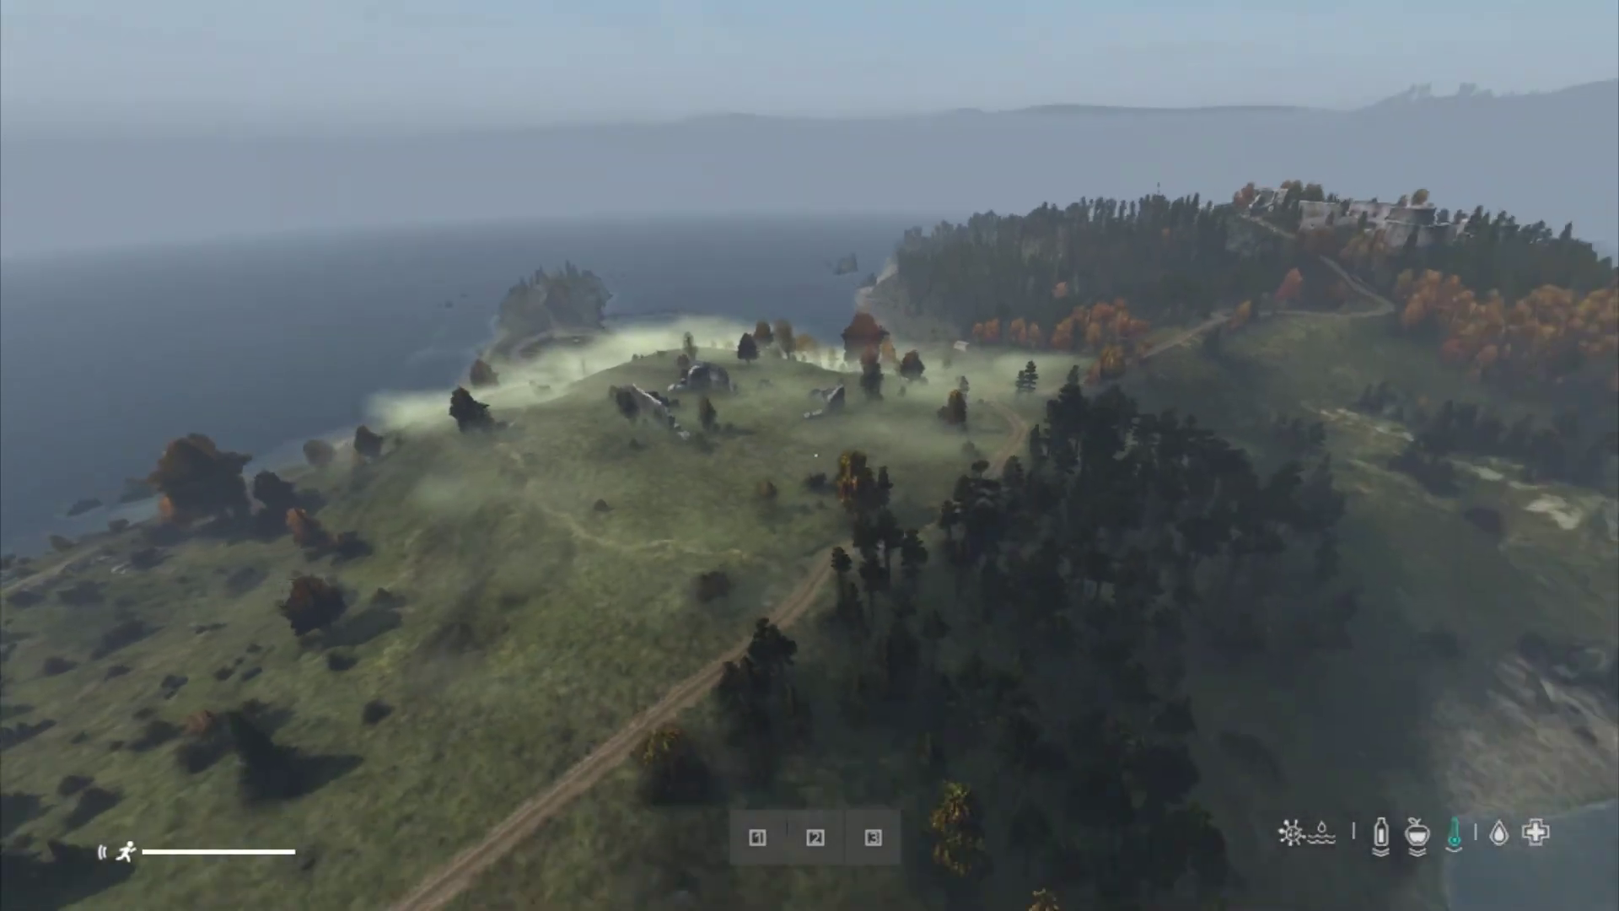
key(s)
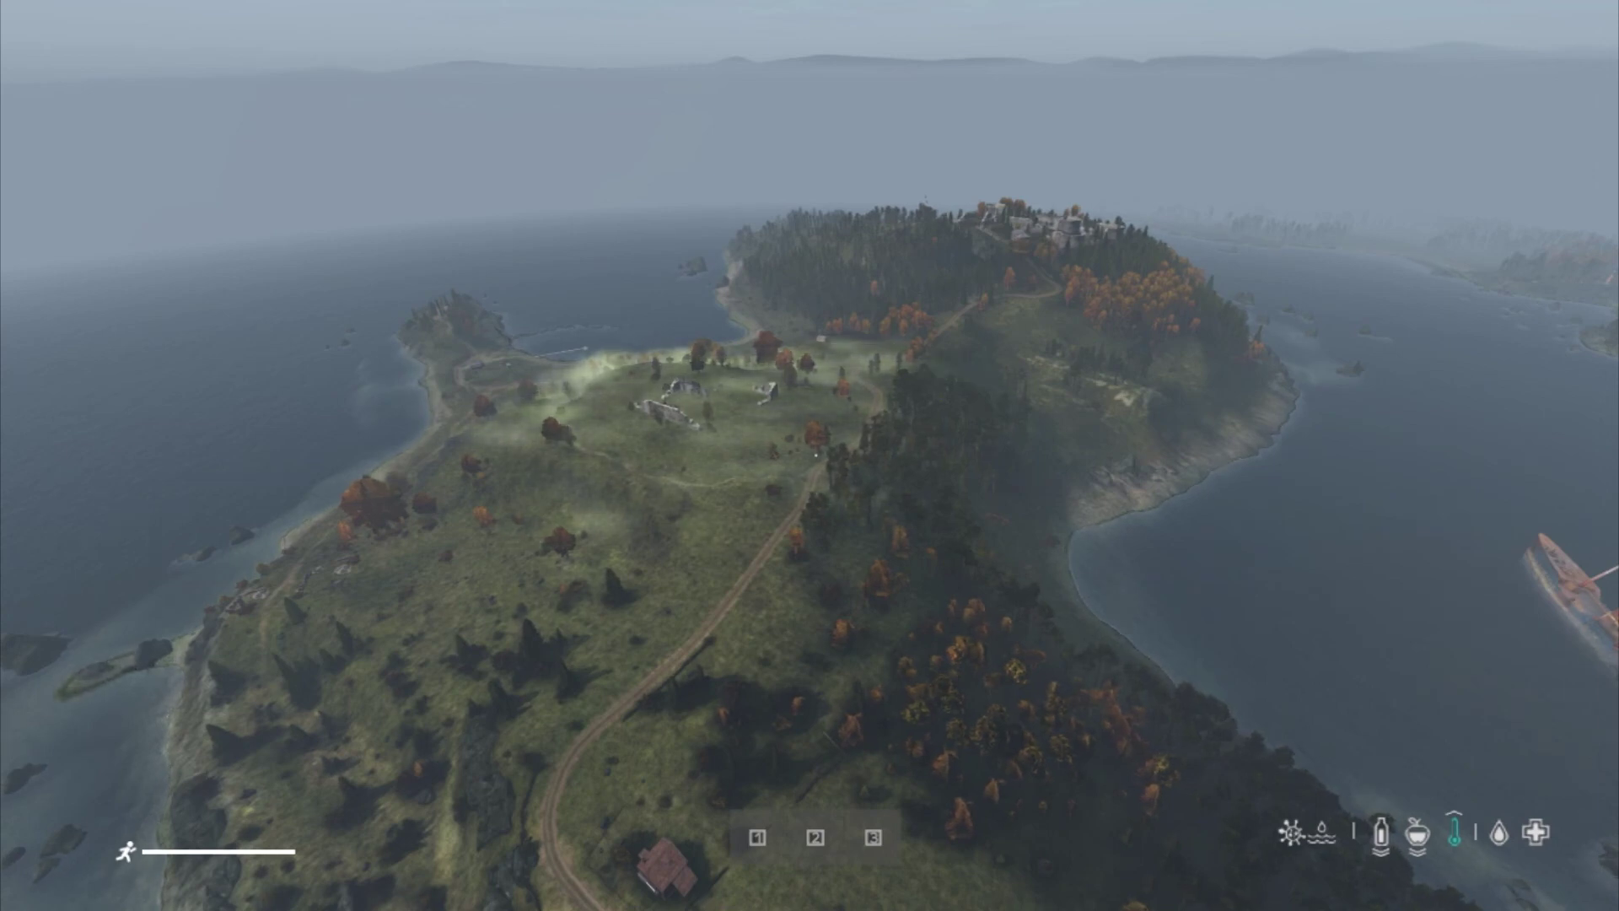
mouse_move(810, 455)
key(w)
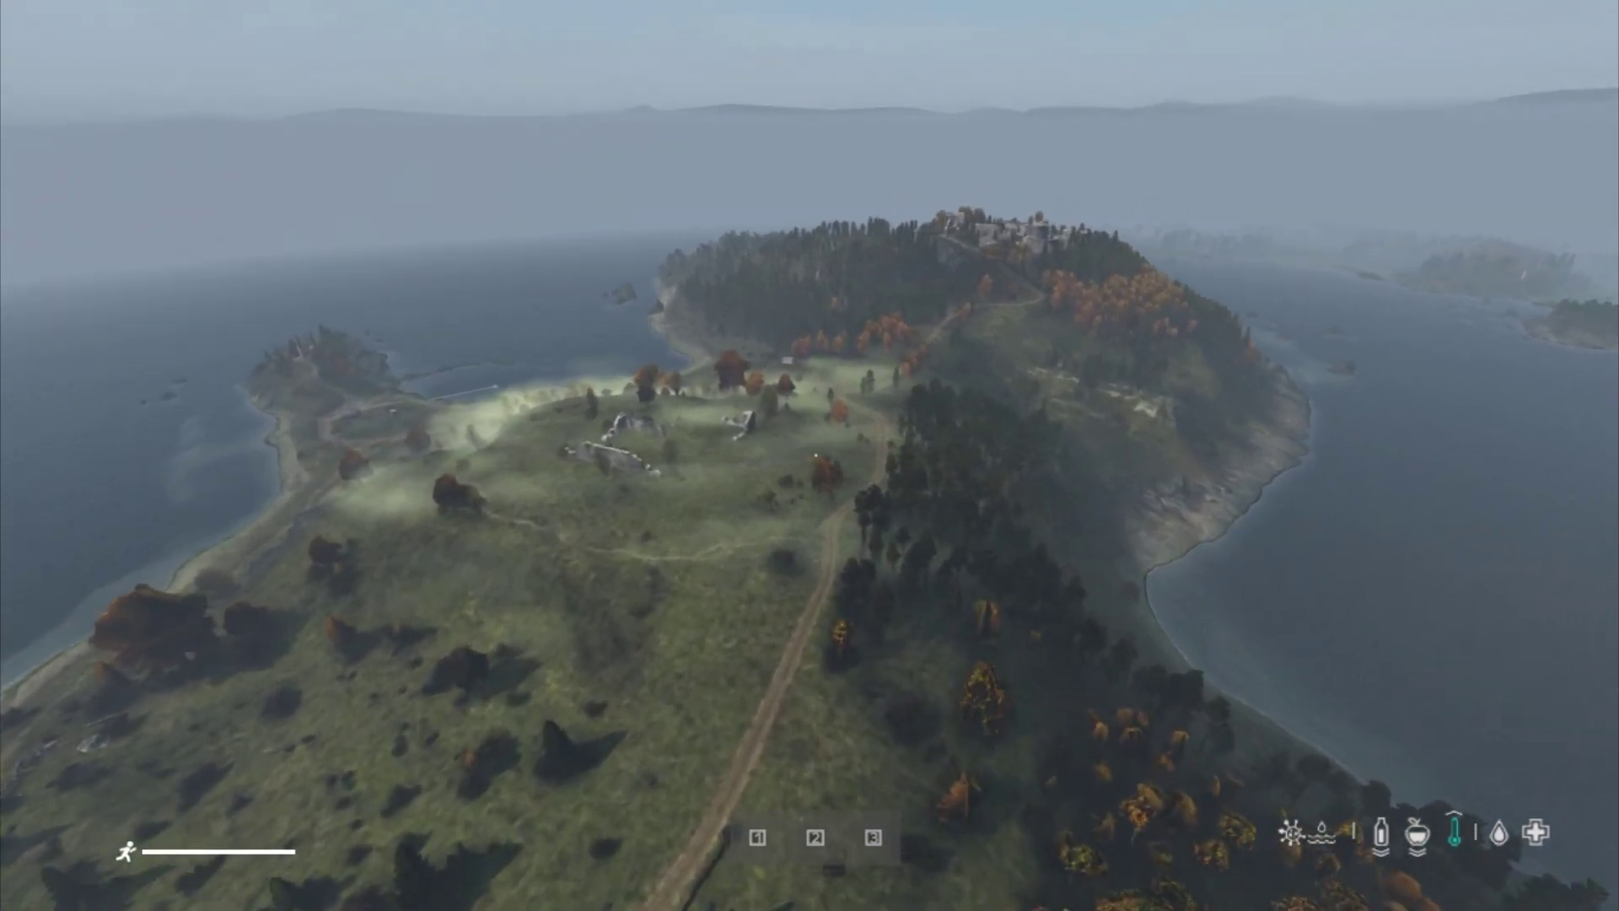